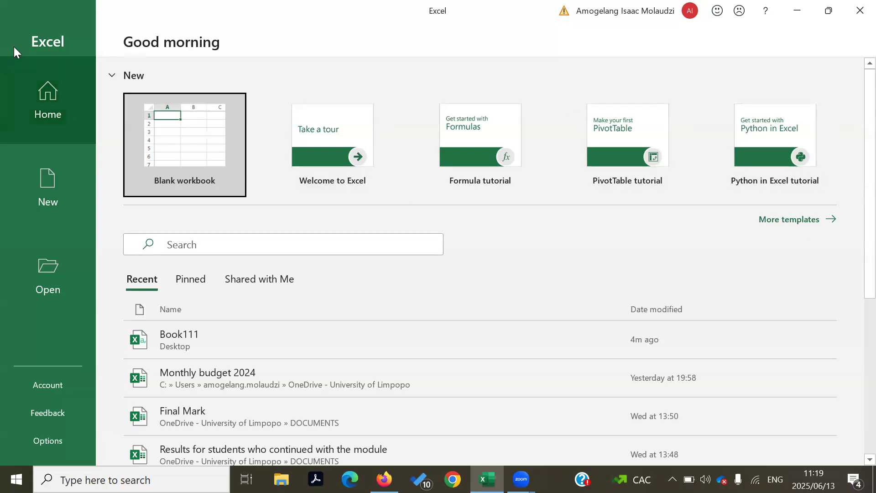
- Pin the Excel app to the Windows taskbar
click(133, 168)
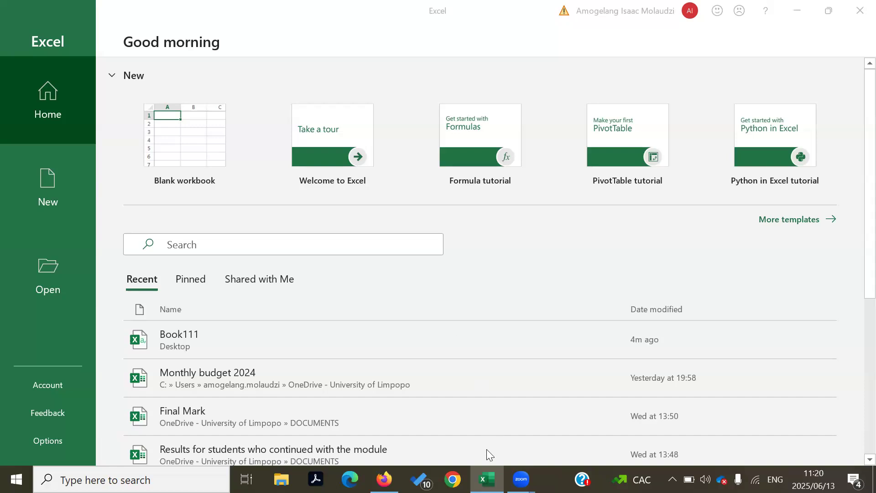
mouse_move(486, 479)
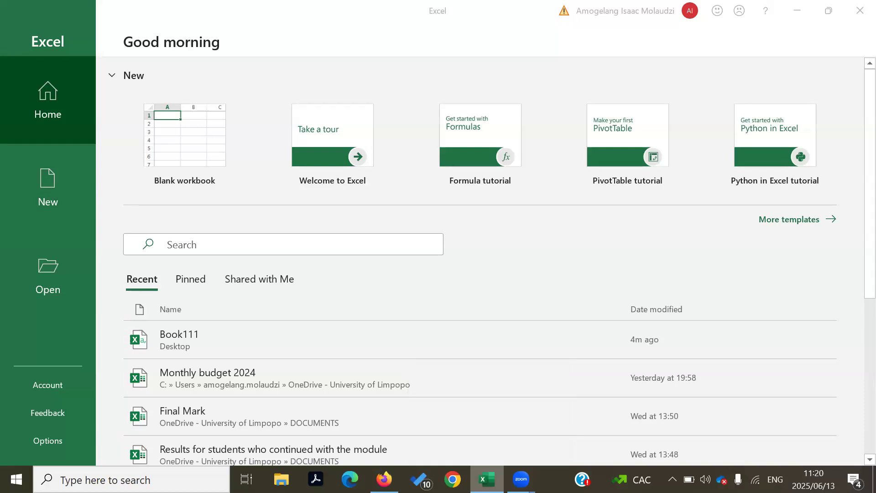
right_click(487, 479)
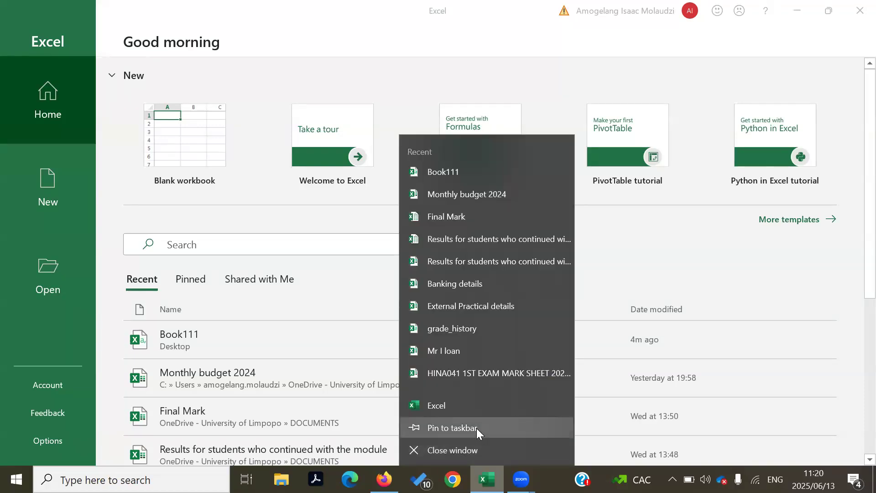
click(477, 428)
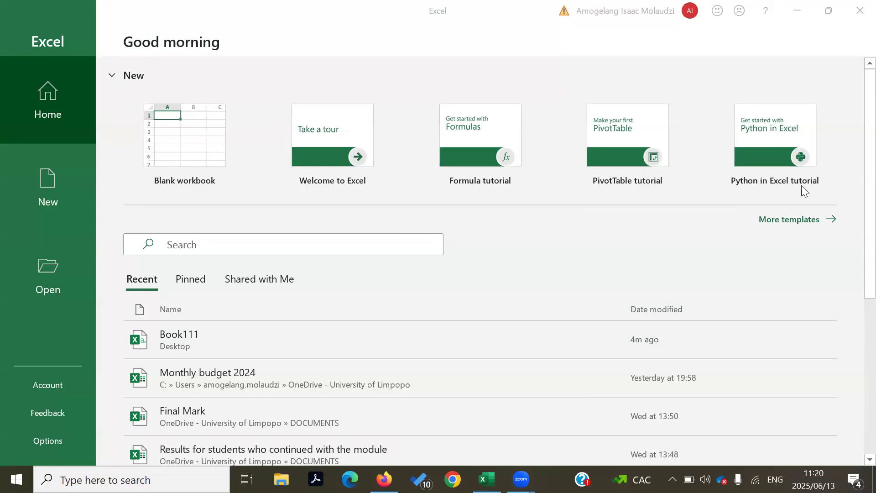
- Close Excel and choose to keep the unopened recovered files for viewing at the next start
click(856, 16)
click(856, 16)
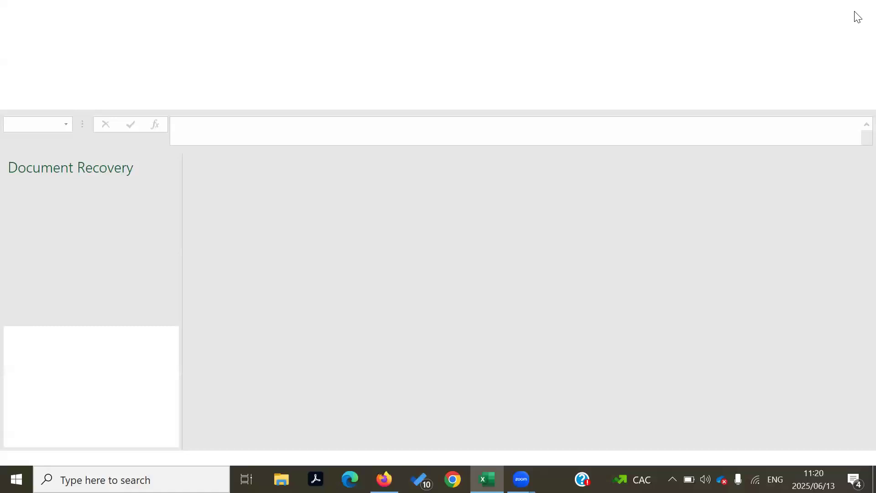
click(246, 192)
click(297, 226)
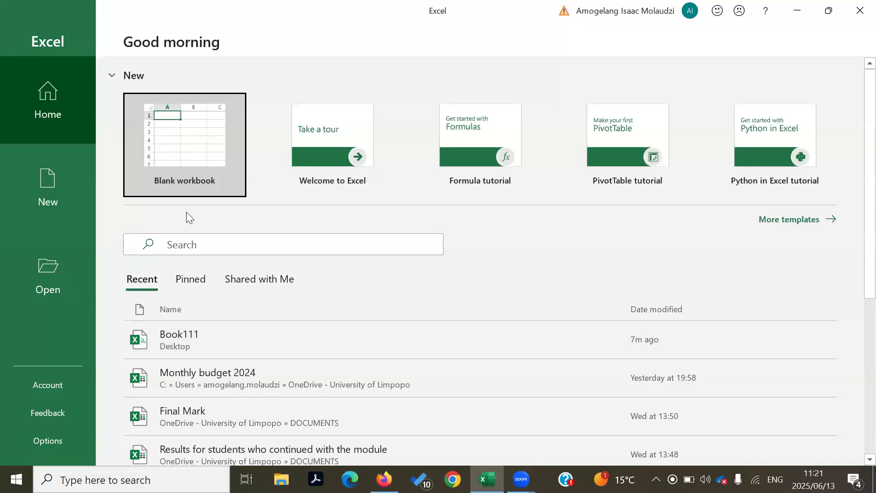
- Create a new blank workbook, and from within it create a second blank workbook
click(52, 204)
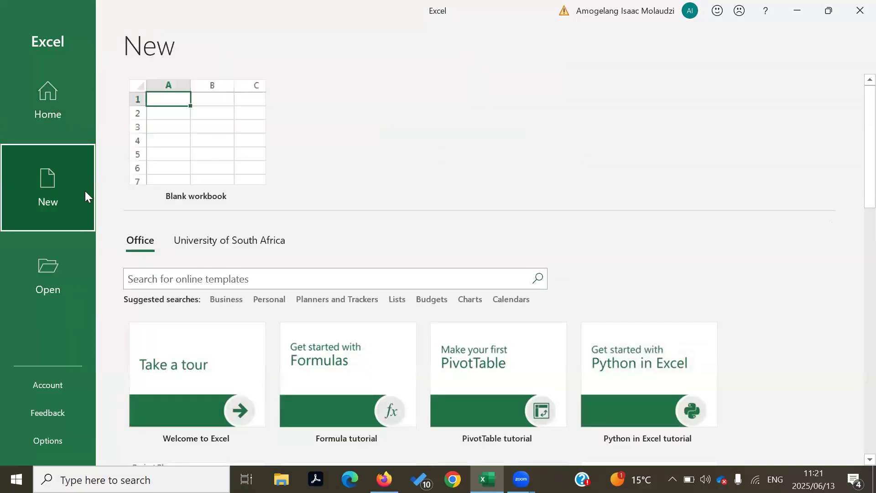
click(180, 145)
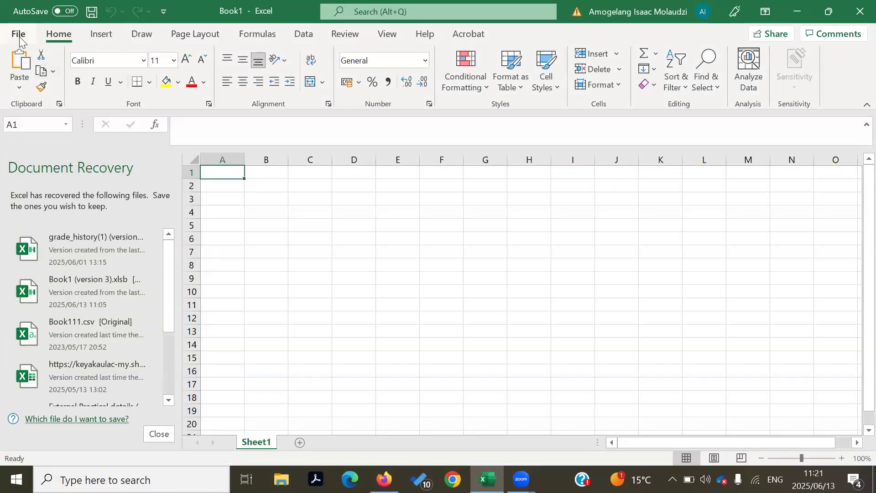
click(19, 36)
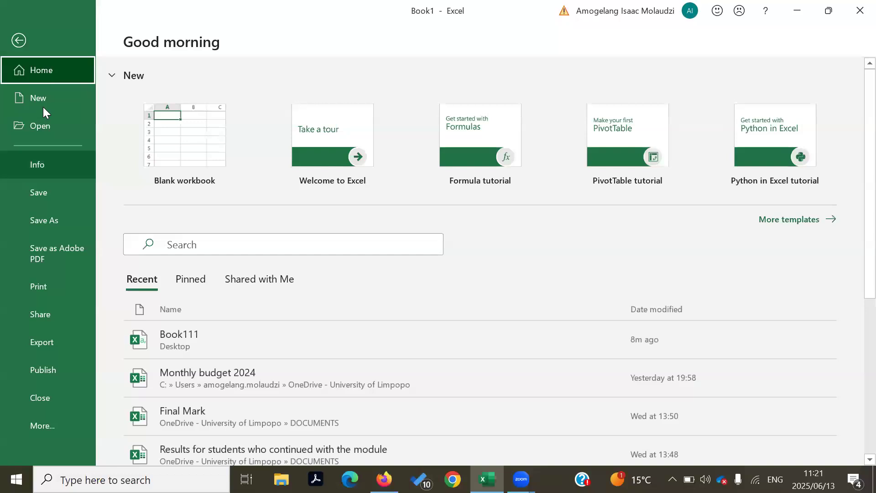
click(43, 100)
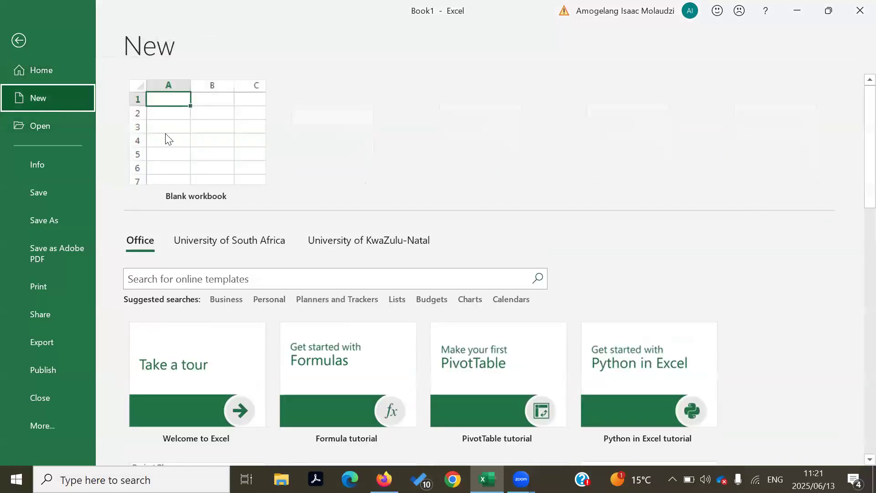
click(184, 137)
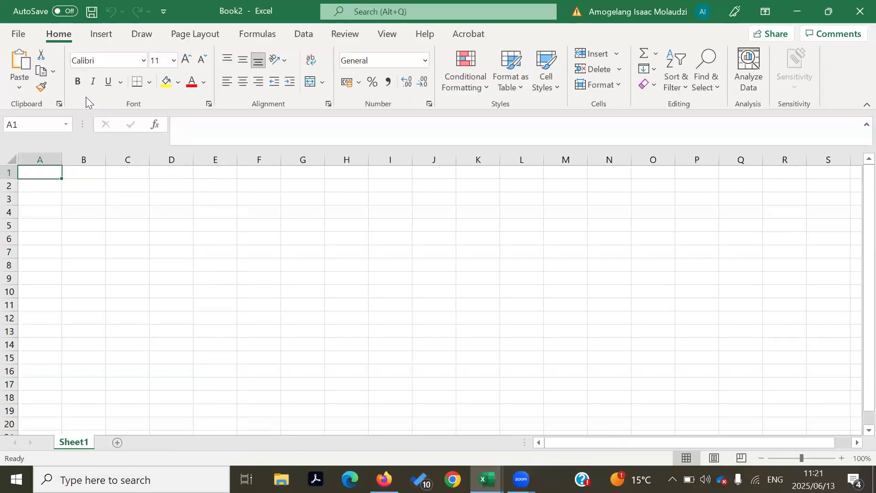
- View the recent workbooks and storage locations for opening a file, glance at File Explorer, and return to the empty sheet
click(17, 36)
click(41, 126)
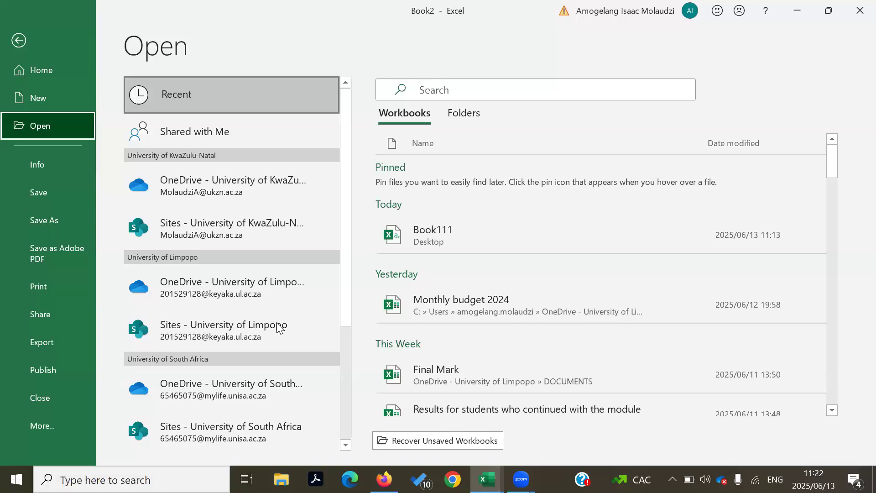
click(282, 479)
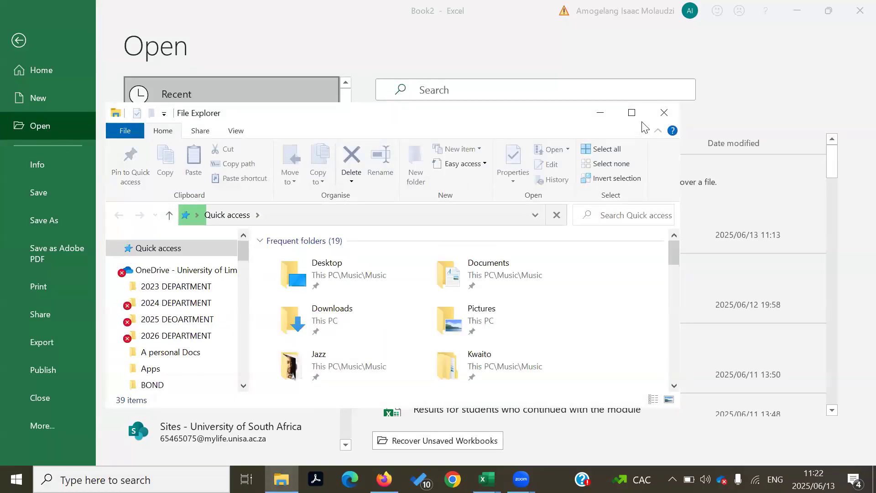
click(600, 113)
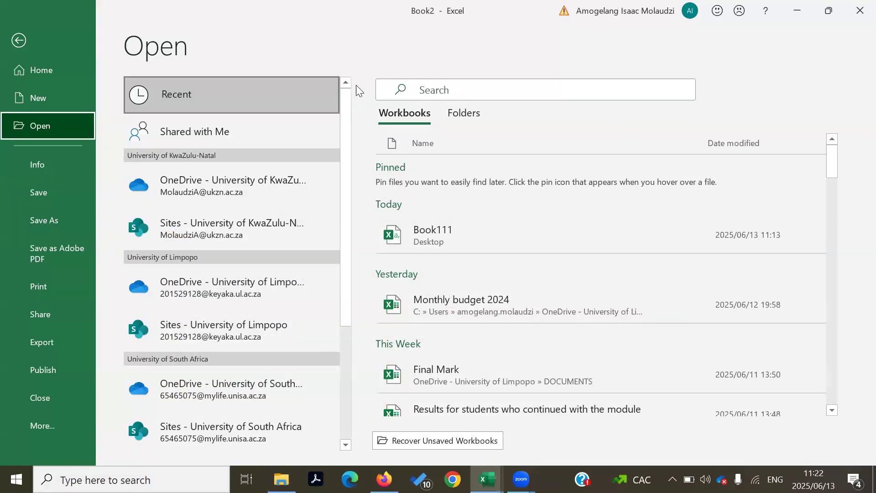
key(Escape)
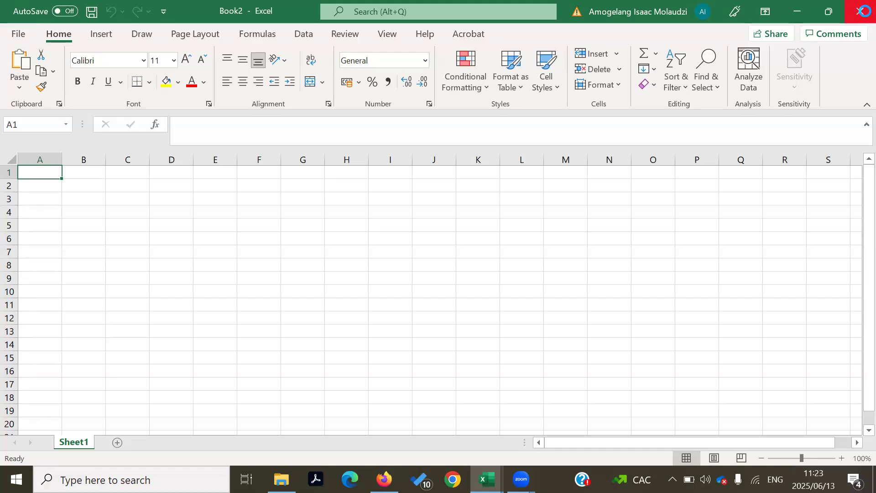
- Close both blank workbooks and choose to view the recovered files at the next start
click(858, 9)
click(862, 10)
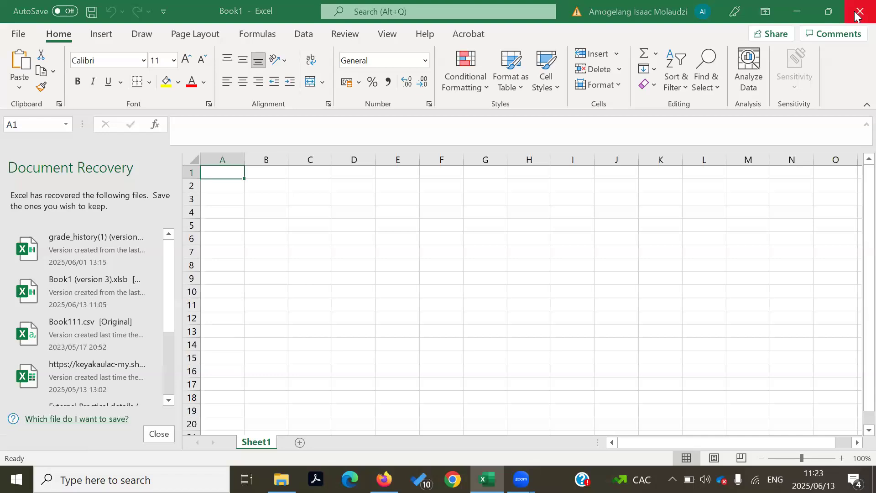
click(188, 193)
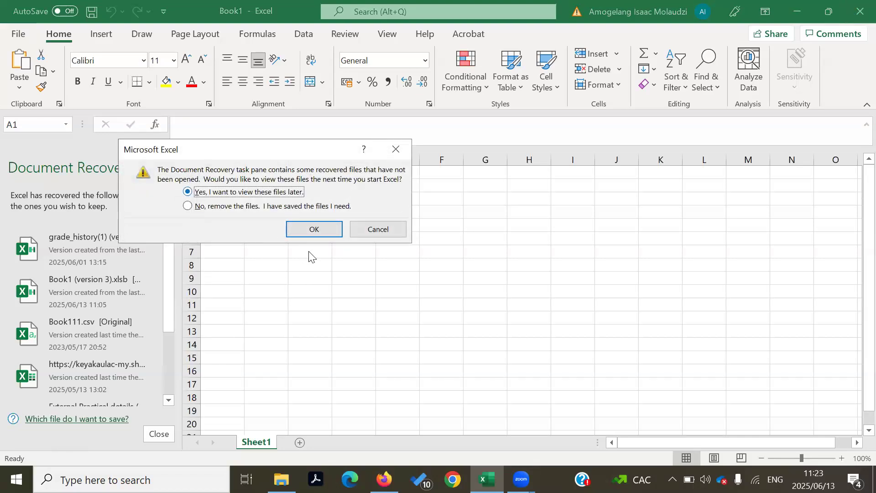
click(309, 229)
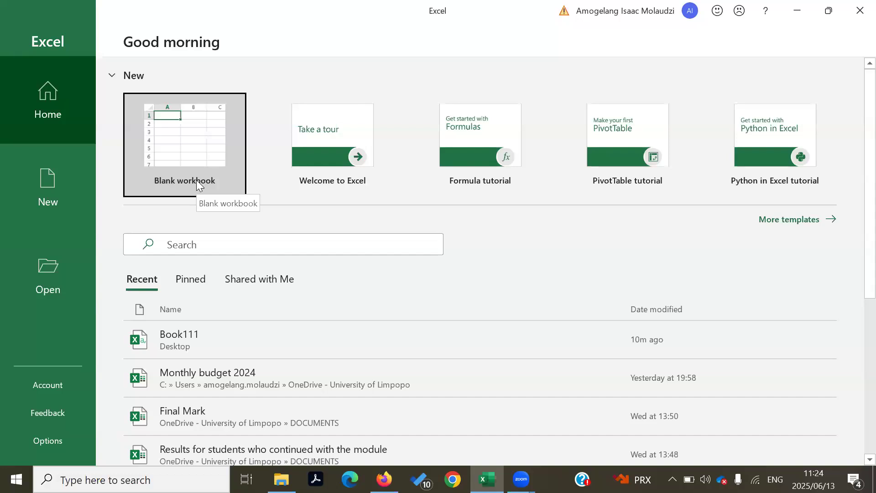
- Create a blank workbook and dismiss the Document Recovery list, keeping the recovered files, with cell H8 selected
click(211, 158)
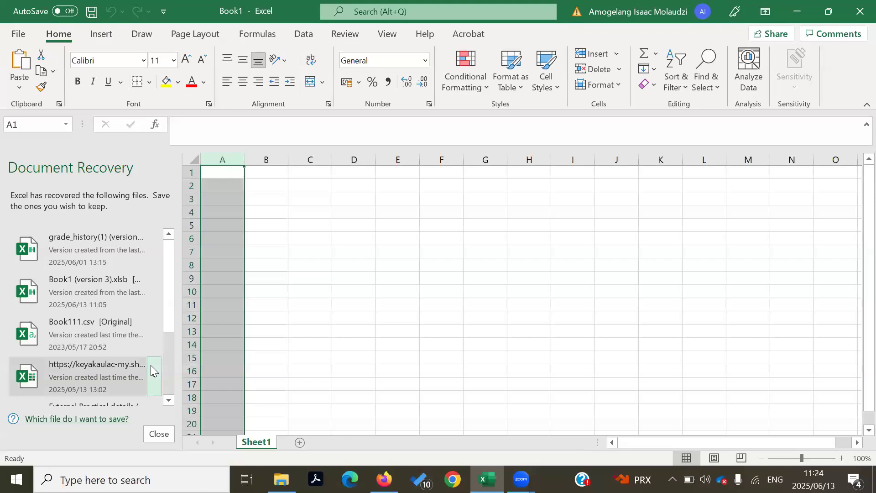
click(152, 437)
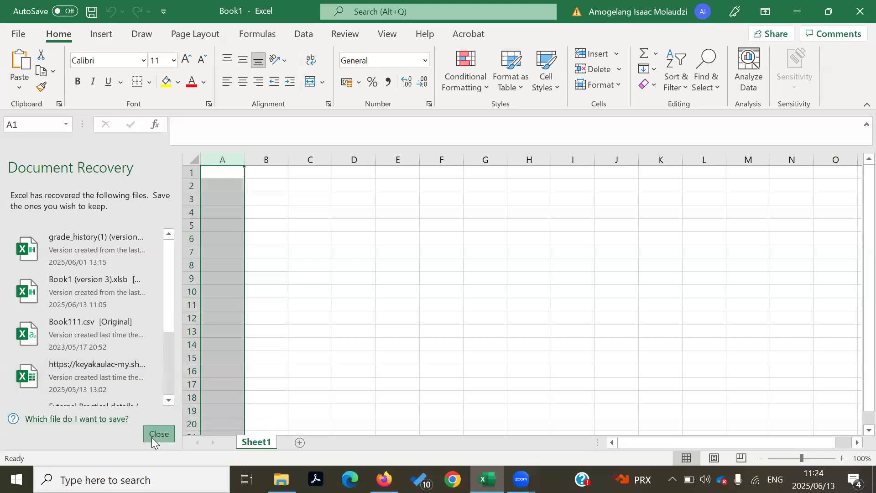
click(187, 191)
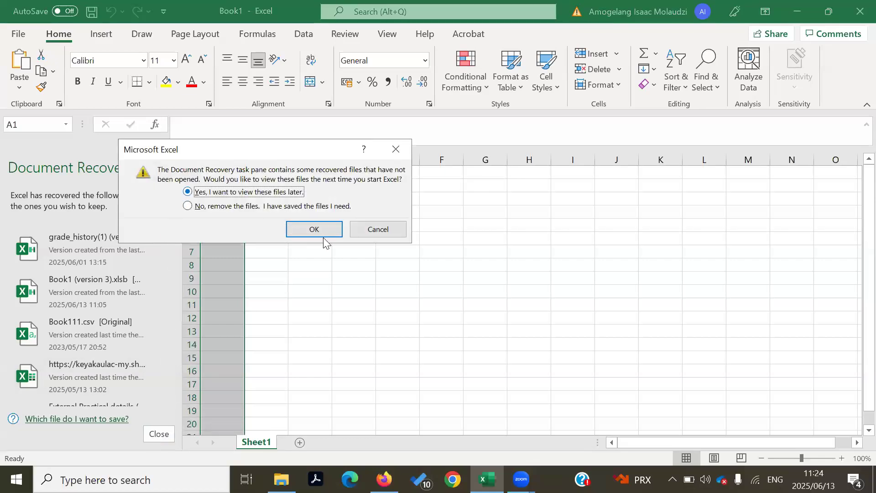
click(317, 229)
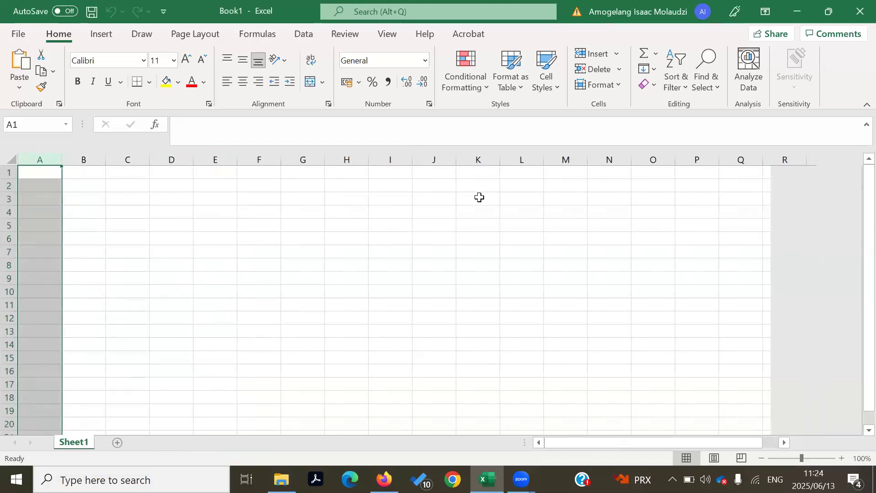
click(333, 267)
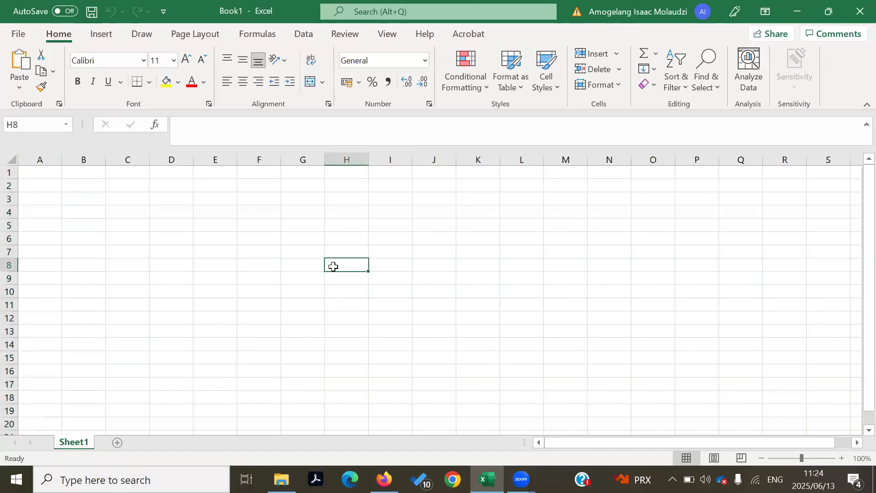
- Look over the Home and Insert command groups and the file-management commands, and return to the worksheet
click(396, 68)
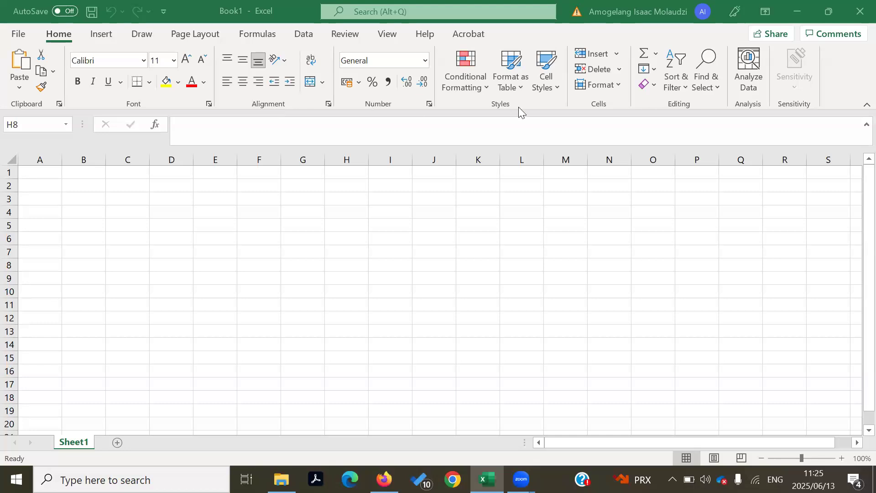
click(103, 36)
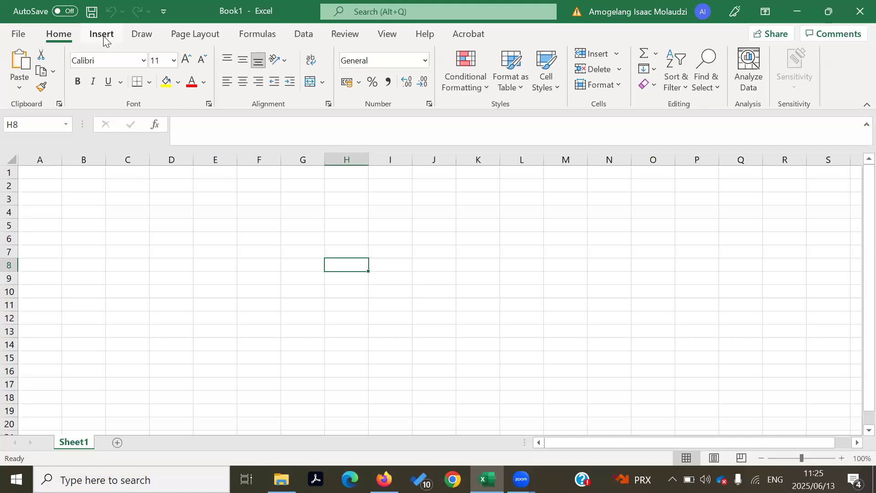
click(104, 36)
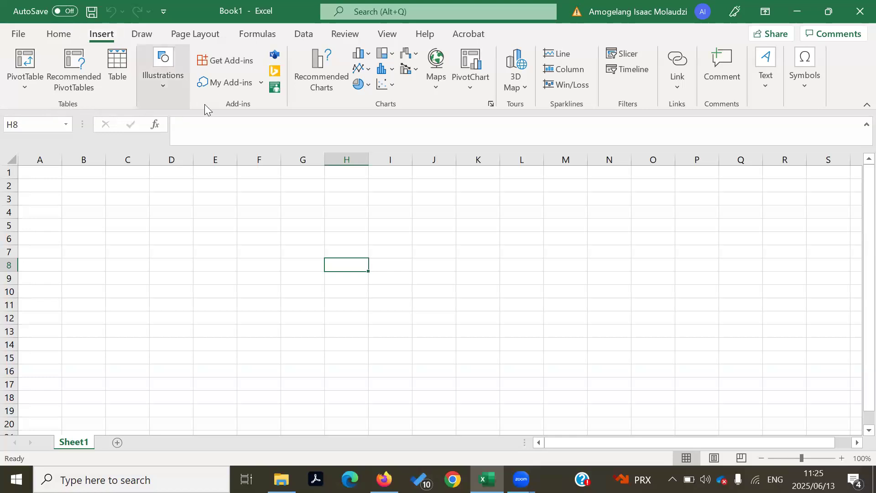
click(70, 30)
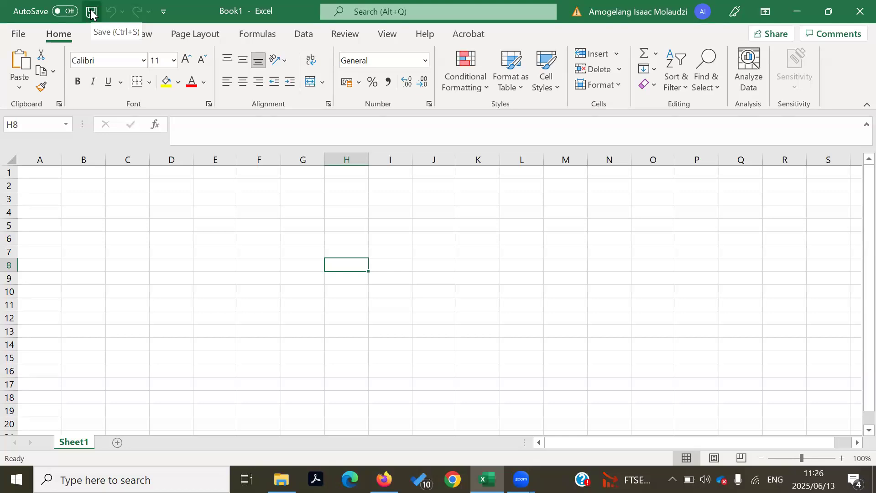
click(18, 35)
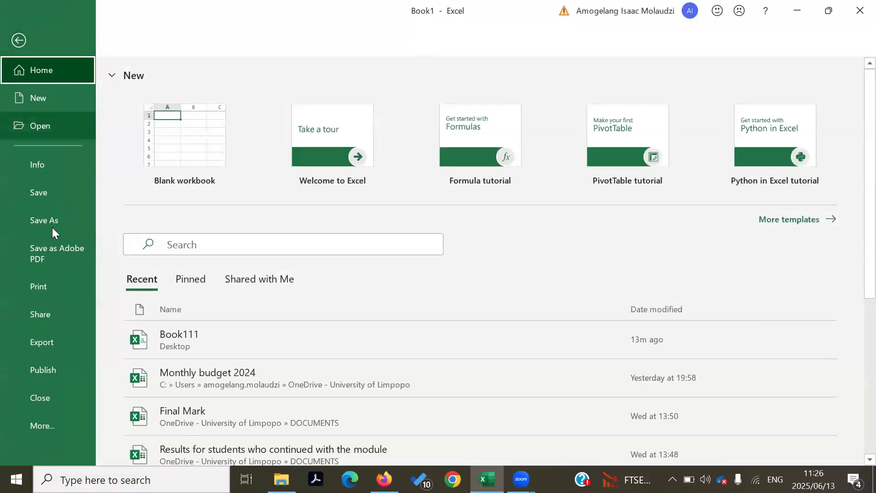
click(16, 41)
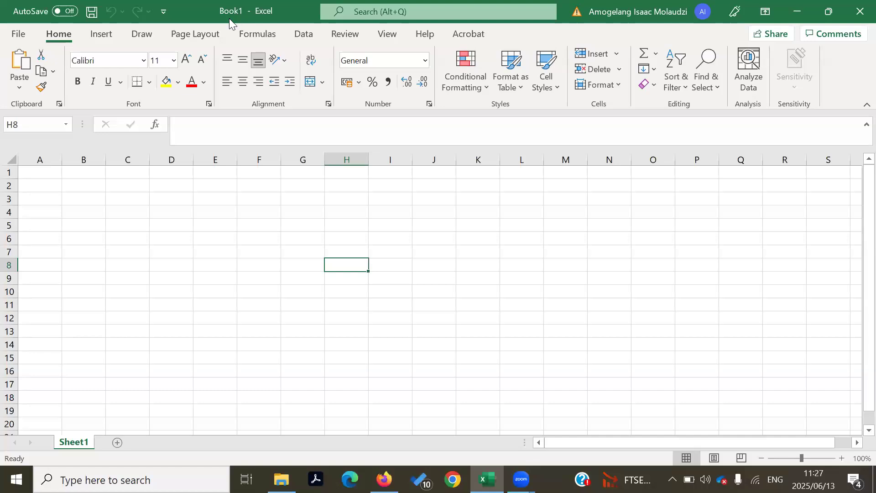
- Search Excel's commands for "export" and dismiss the search without choosing a result
click(389, 11)
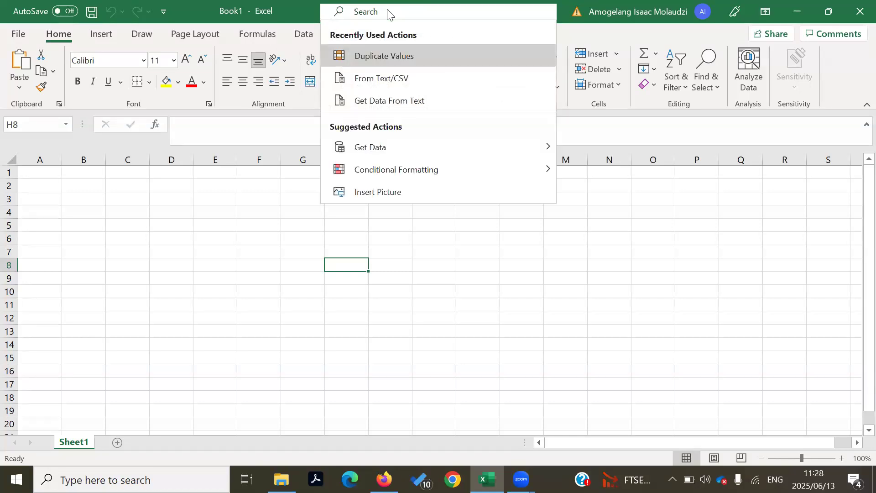
text(export)
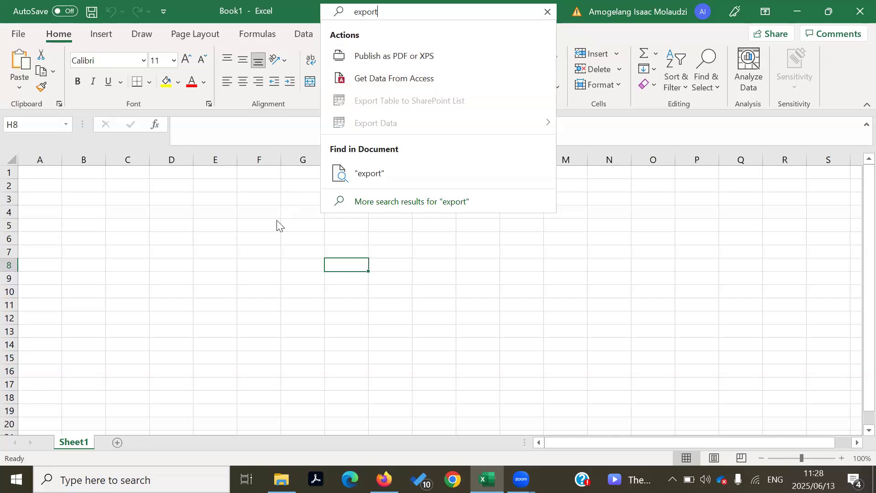
key(Escape)
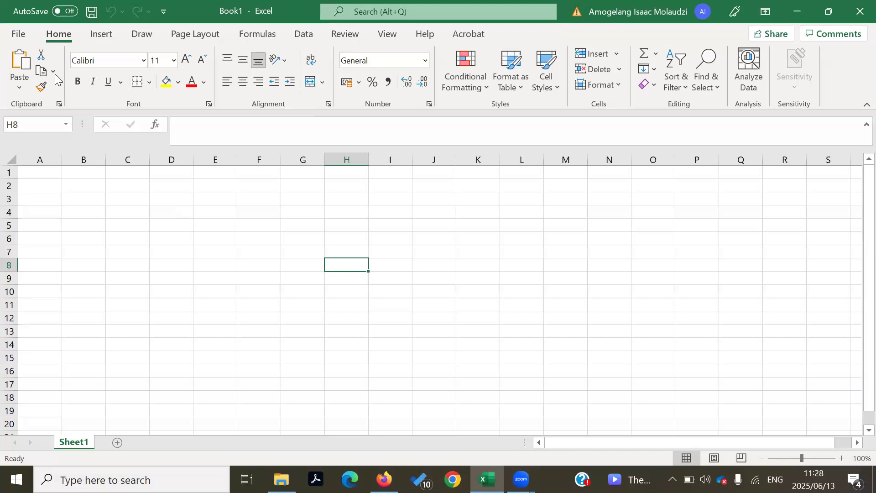
- View the workbook's Info page and examine its properties, related dates and related people
click(25, 33)
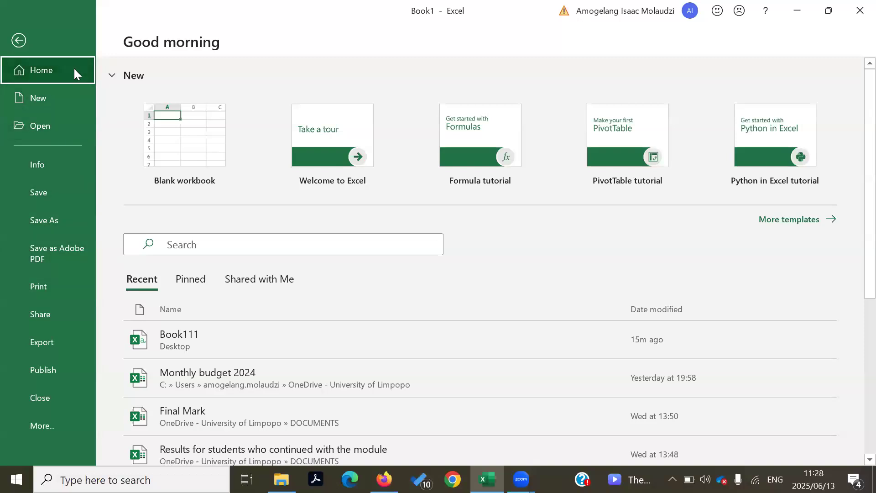
click(64, 165)
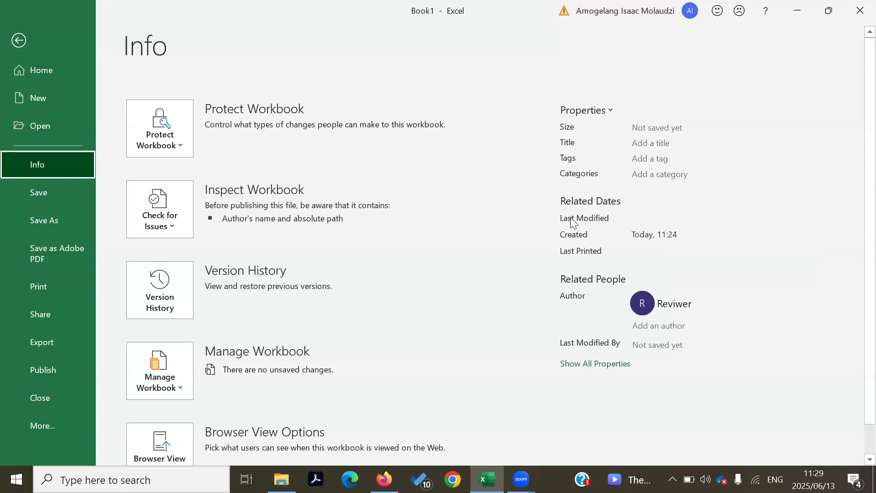
mouse_move(574, 223)
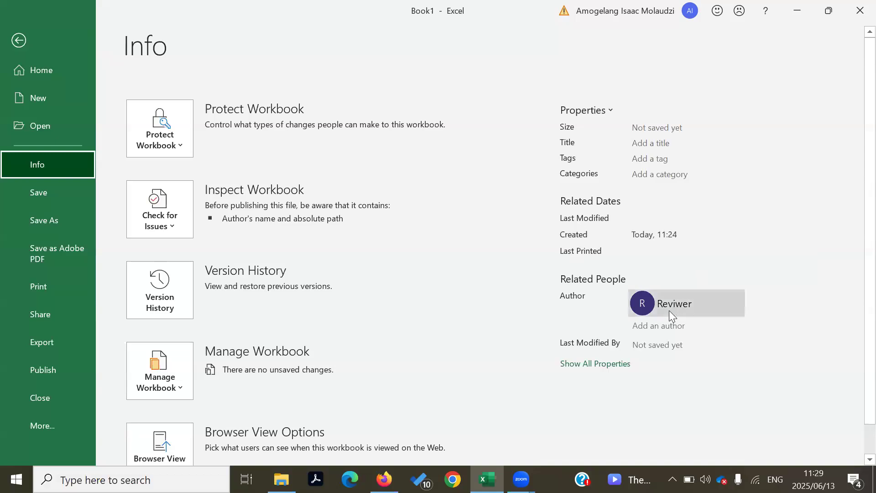
- View the workbook author's contact card and the related dates, and close the card
mouse_move(669, 310)
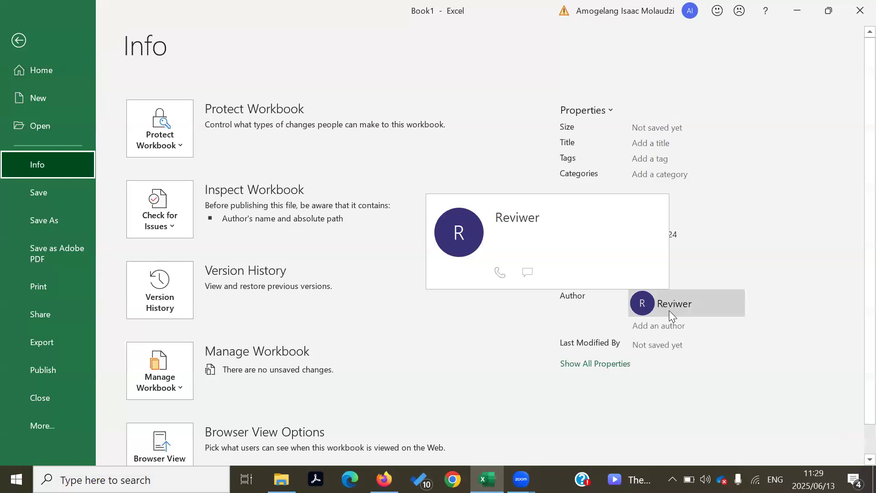
click(669, 310)
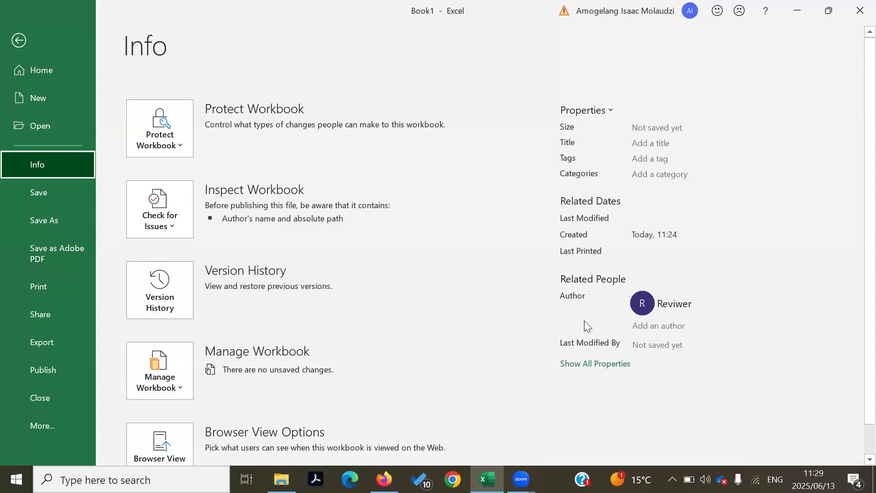
mouse_move(606, 250)
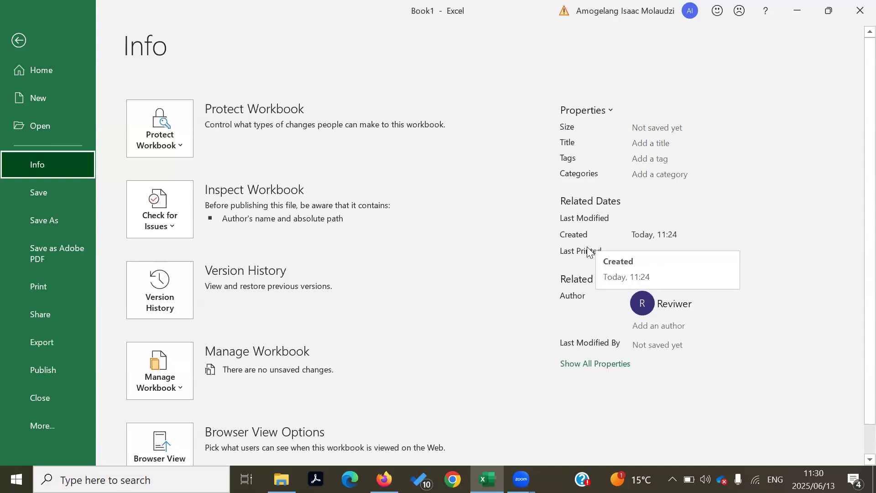
mouse_move(627, 166)
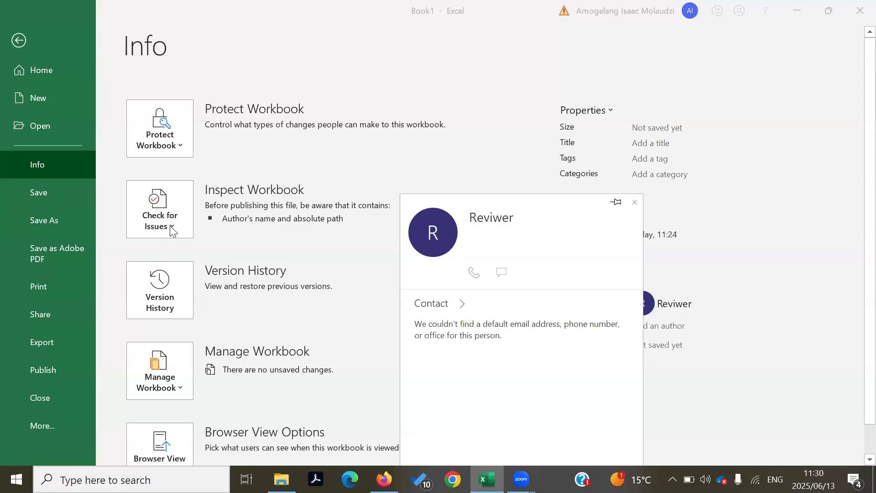
key(Escape)
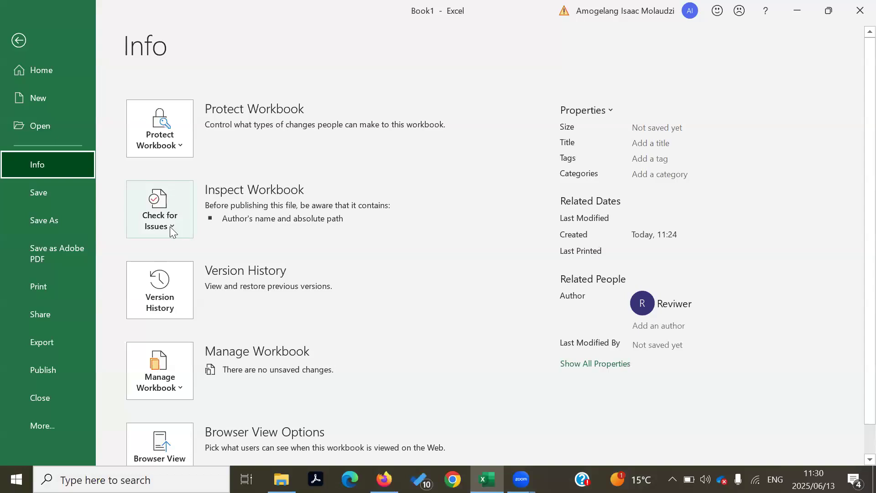
- Inspect the document with all default content checks and remove all document properties and personal information
click(170, 226)
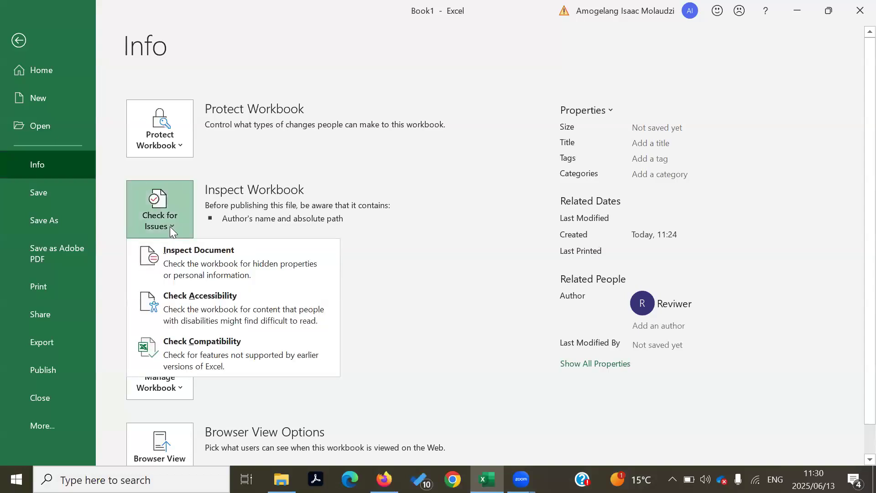
click(197, 265)
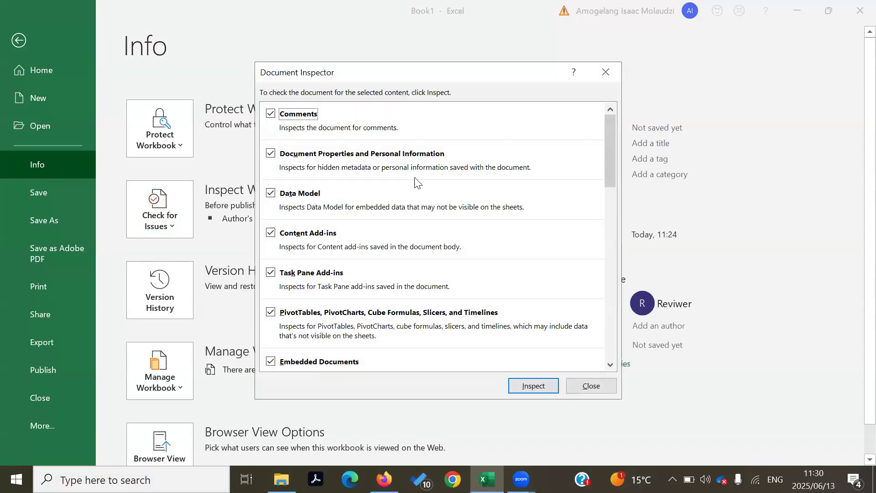
click(531, 390)
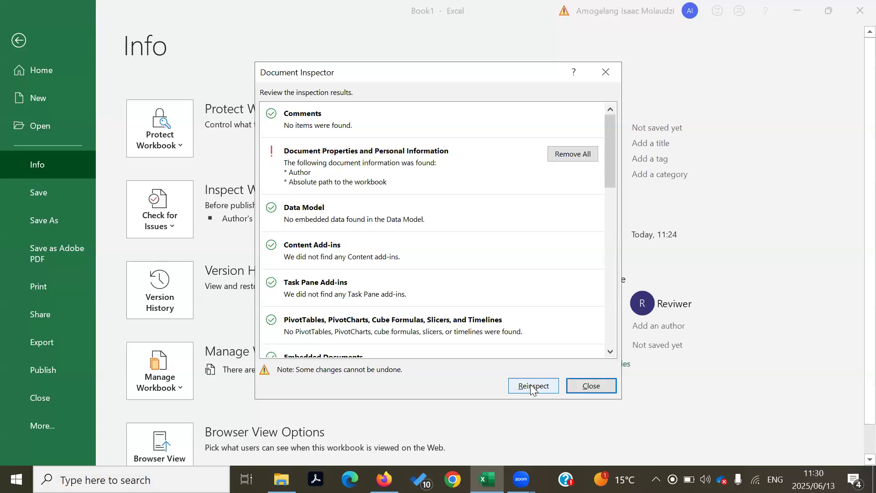
click(564, 156)
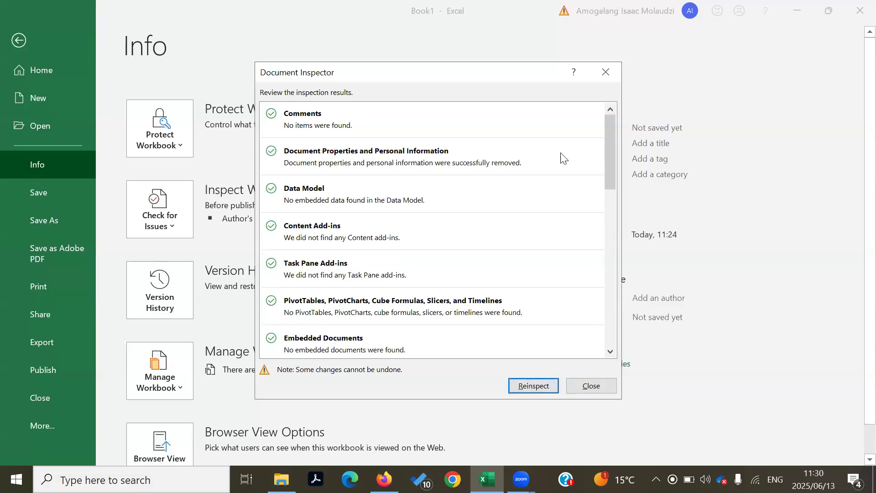
click(592, 390)
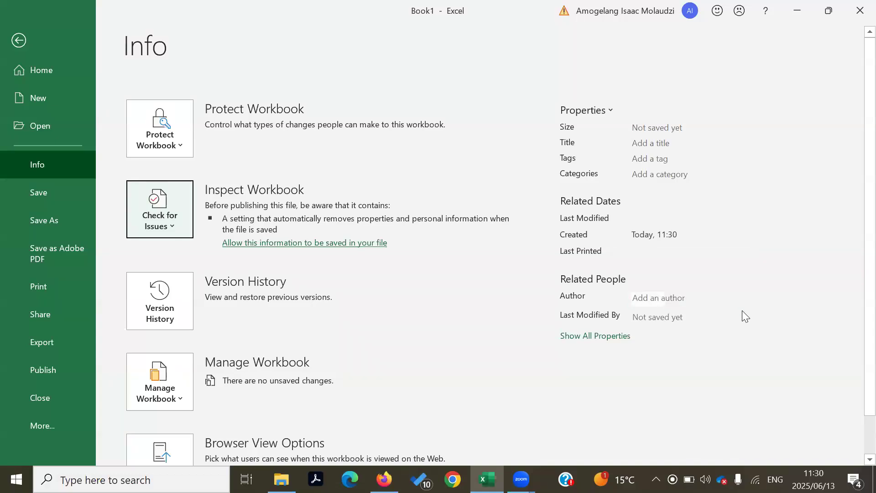
- Look at the add-author field and the Version History storage choices, leaving both without entering or choosing anything
click(655, 297)
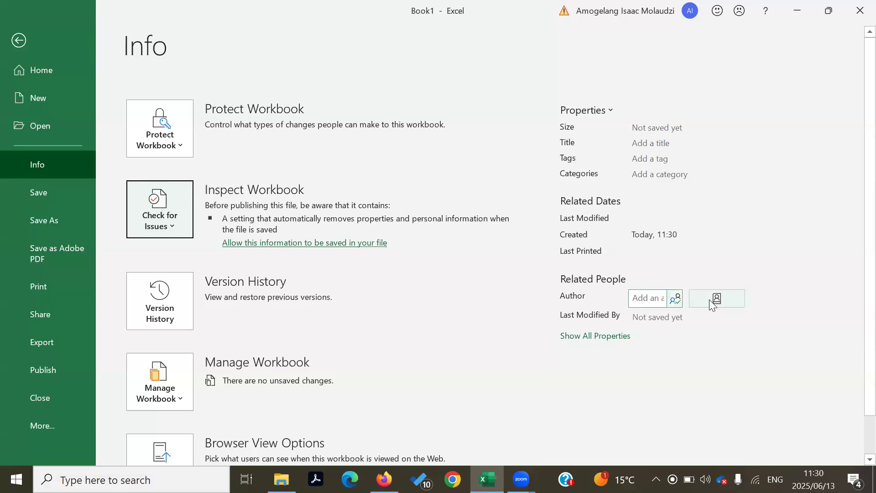
click(754, 229)
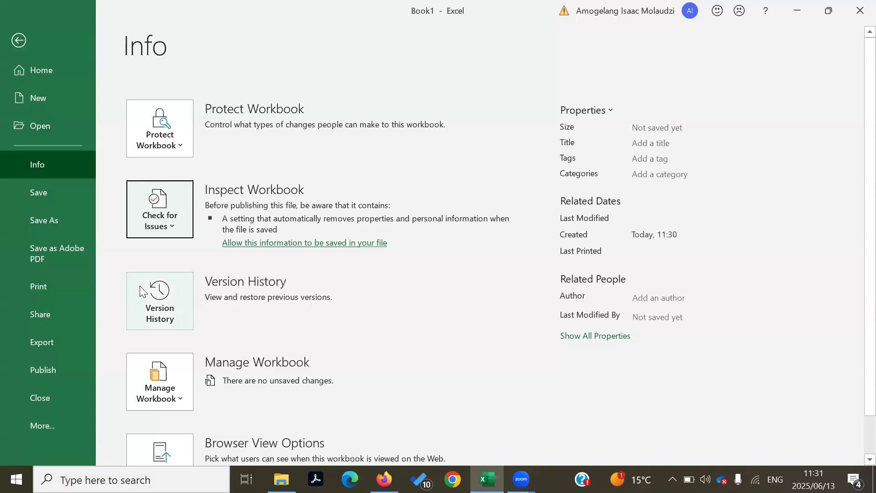
click(160, 315)
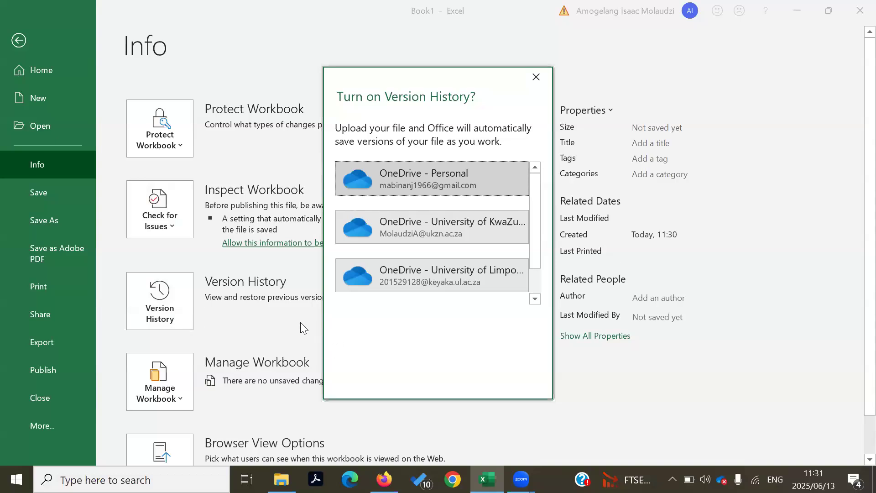
click(539, 78)
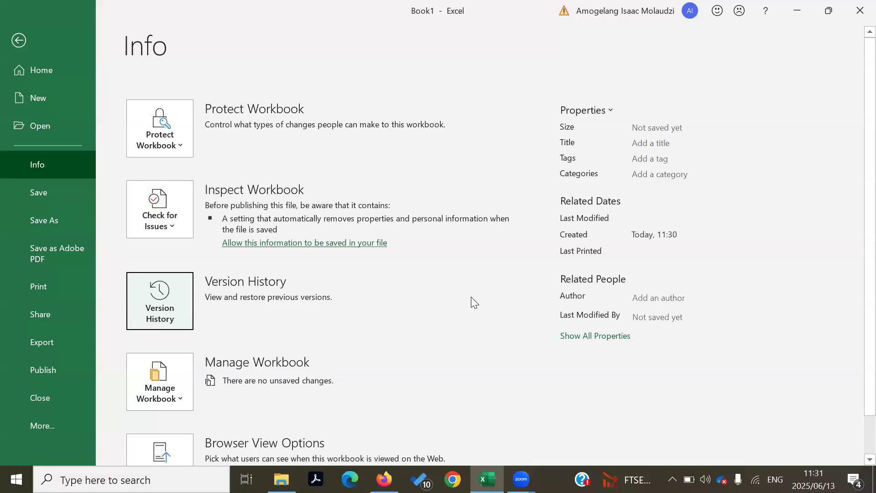
- Encrypt the workbook with a password, entering and re-entering the workbook password
click(174, 148)
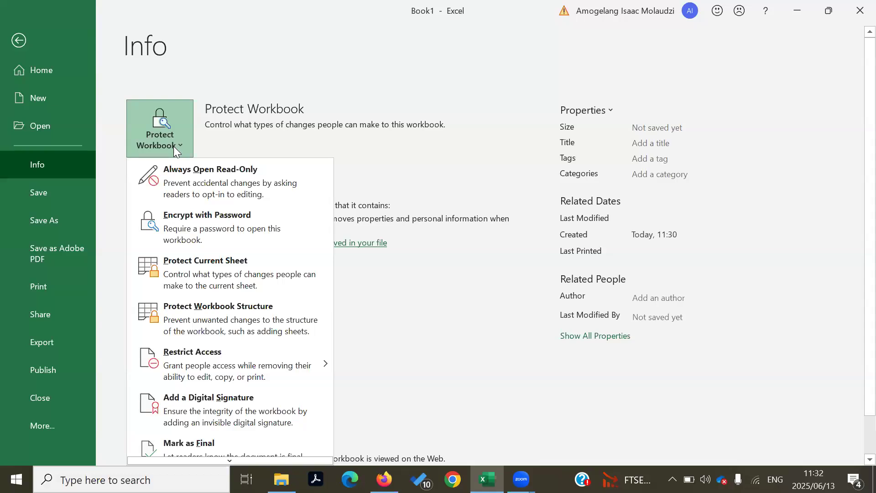
click(190, 233)
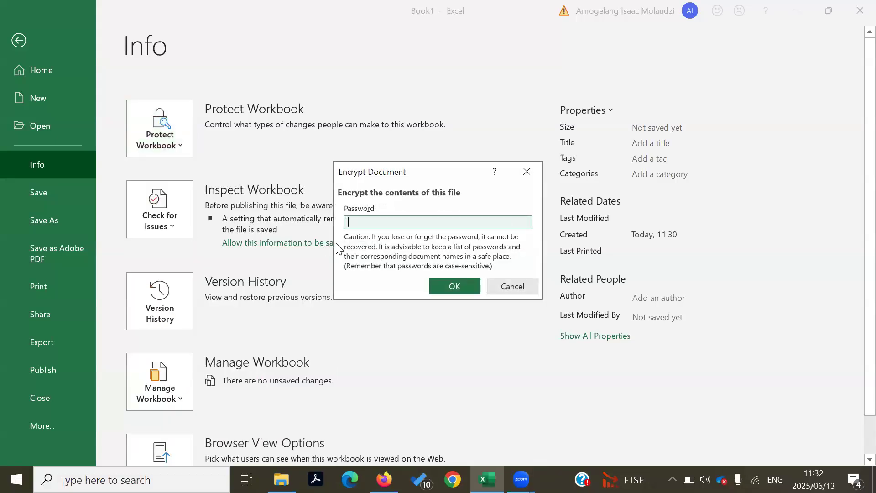
text(•••••)
click(446, 284)
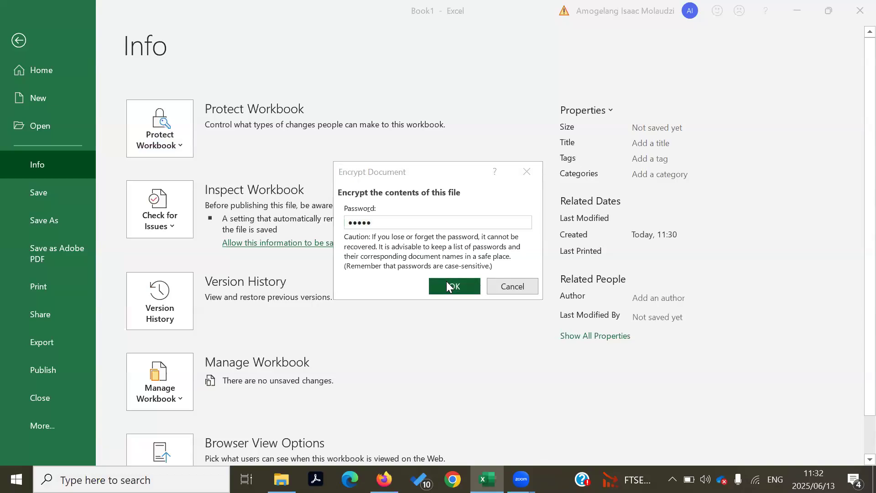
text(•••••)
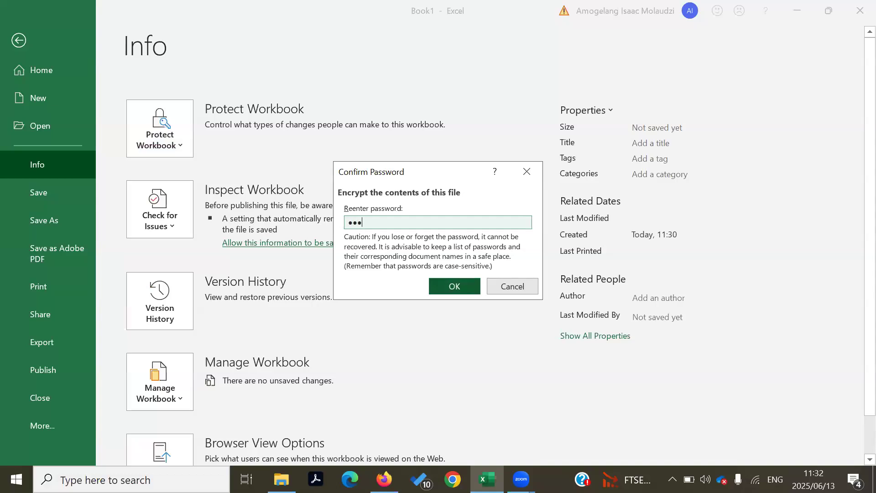
click(465, 287)
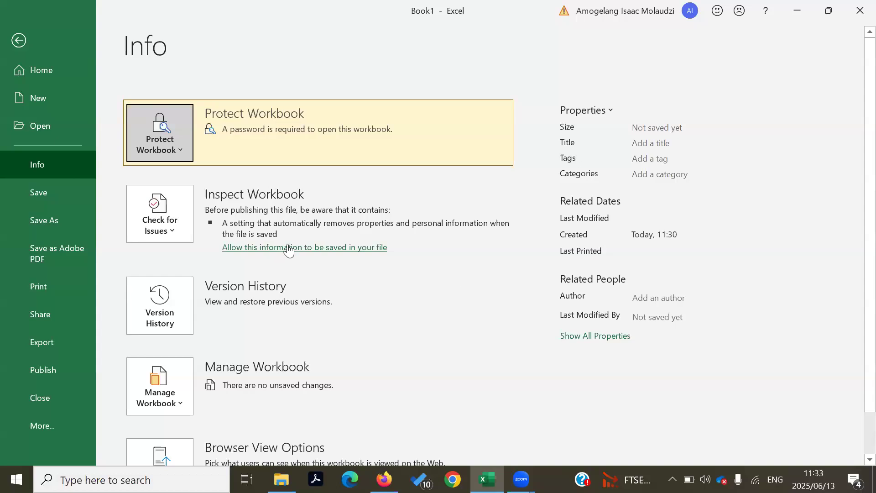
- Start saving the workbook and browse to the Documents folder on This PC as its location
click(52, 193)
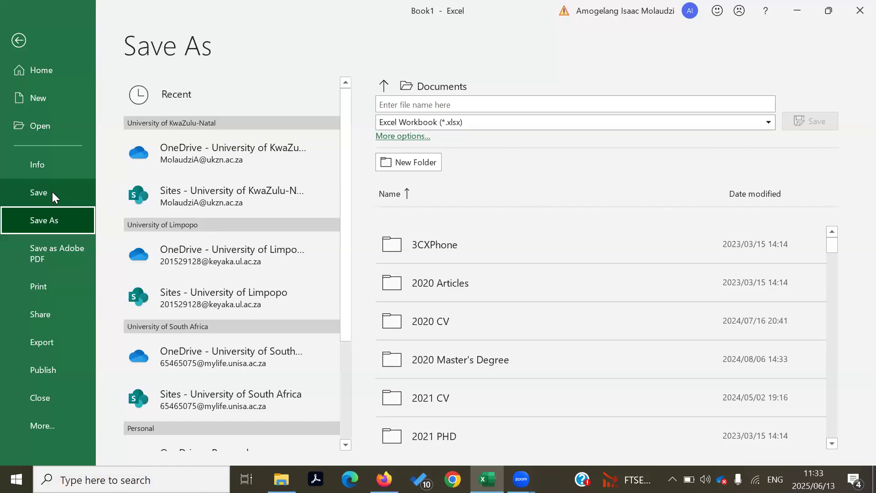
click(46, 191)
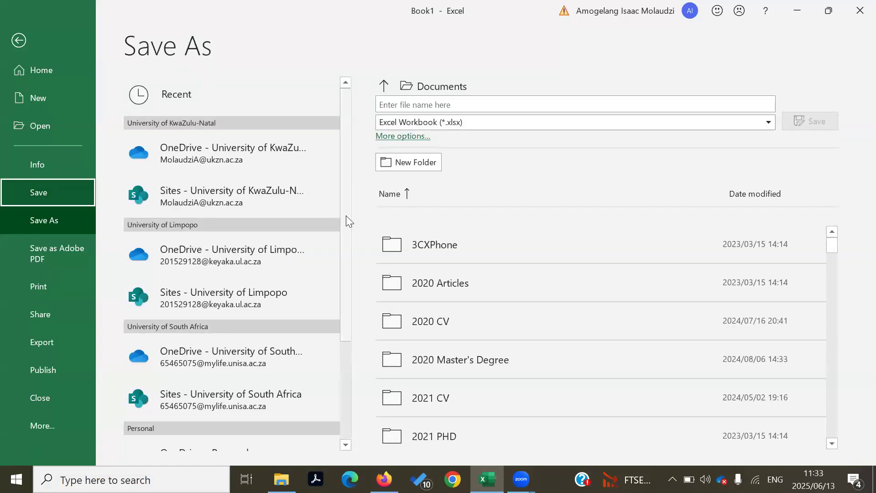
scroll(346, 255, down, 3)
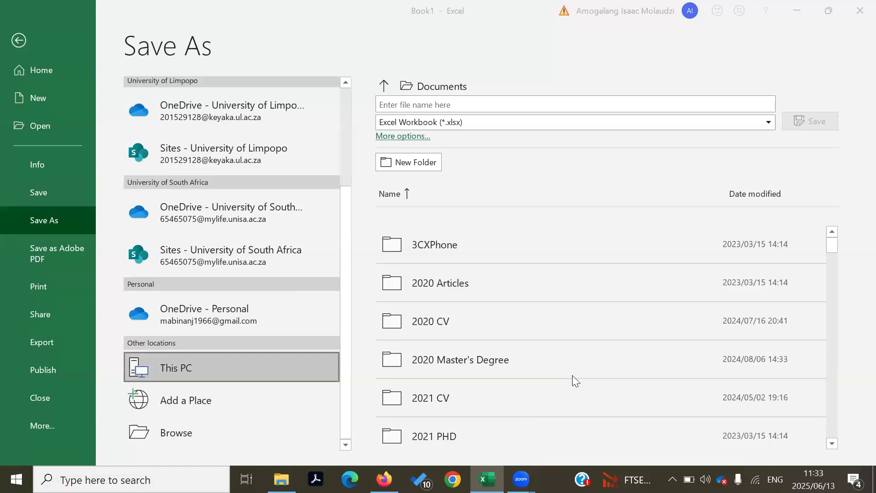
click(178, 439)
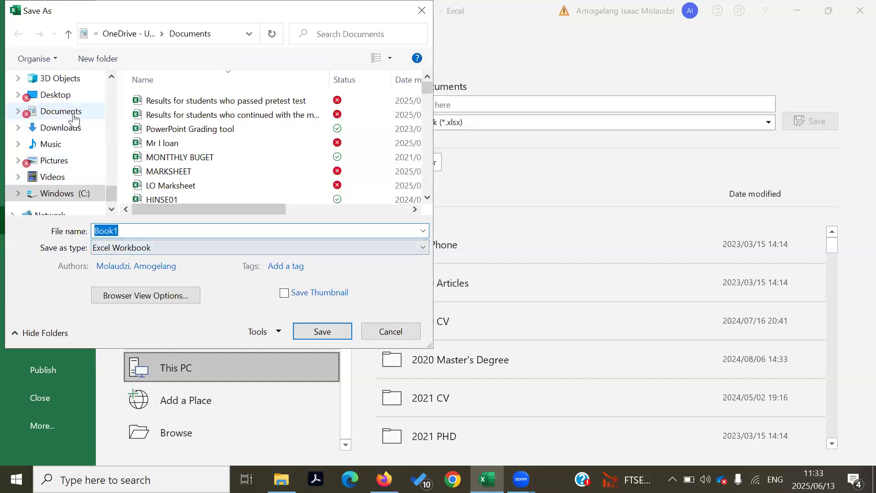
click(73, 115)
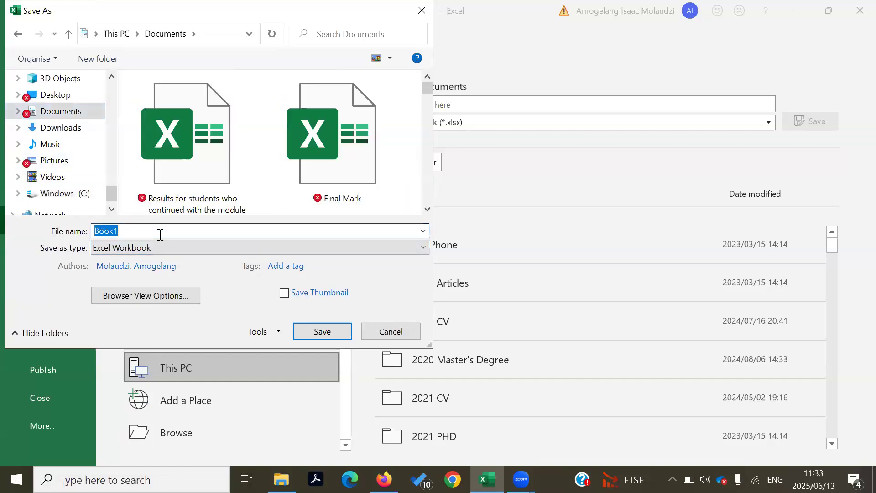
- Save the file as an Excel Workbook named User Profile and dismiss the notices above the sheet
text(D)
key(BackSpace)
text(User Pro)
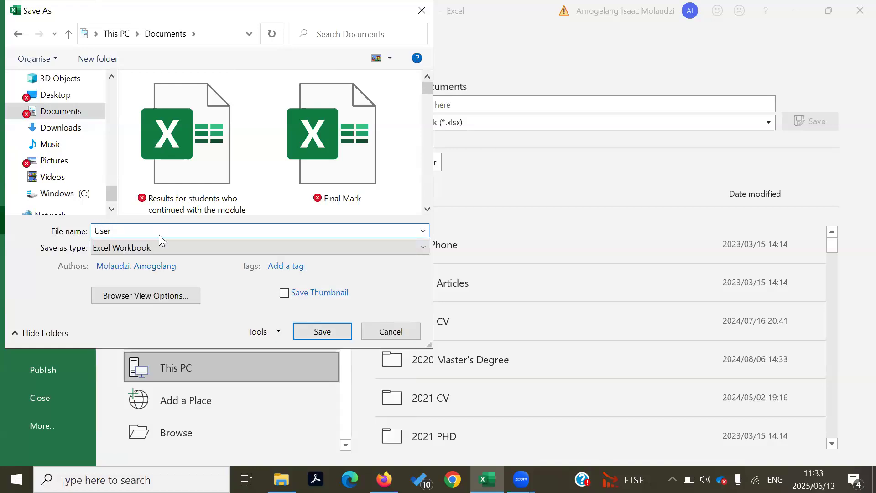
text(file)
click(322, 331)
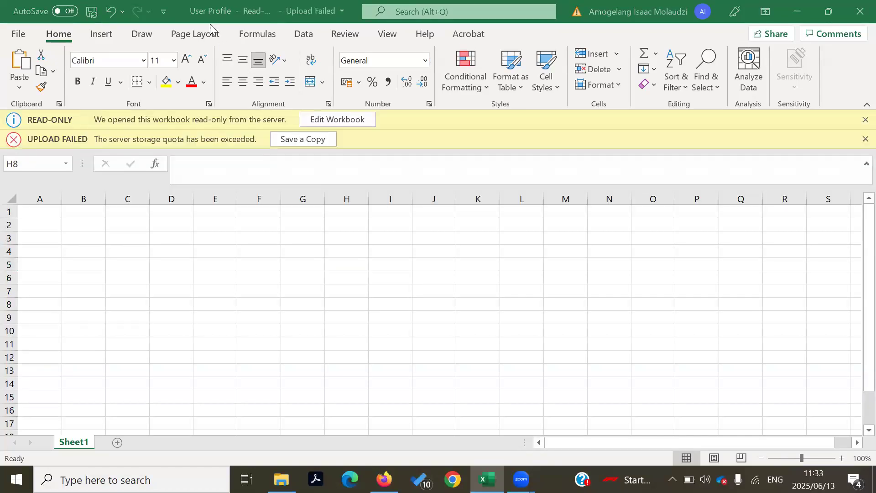
click(865, 139)
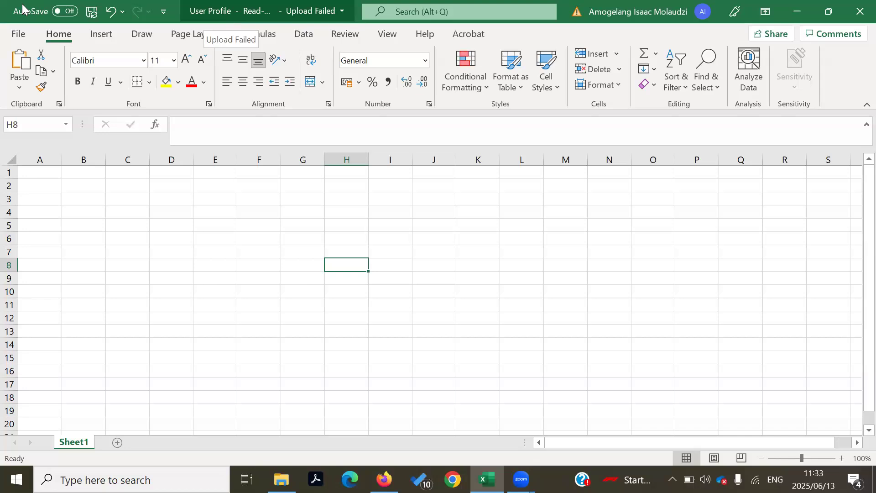
click(17, 40)
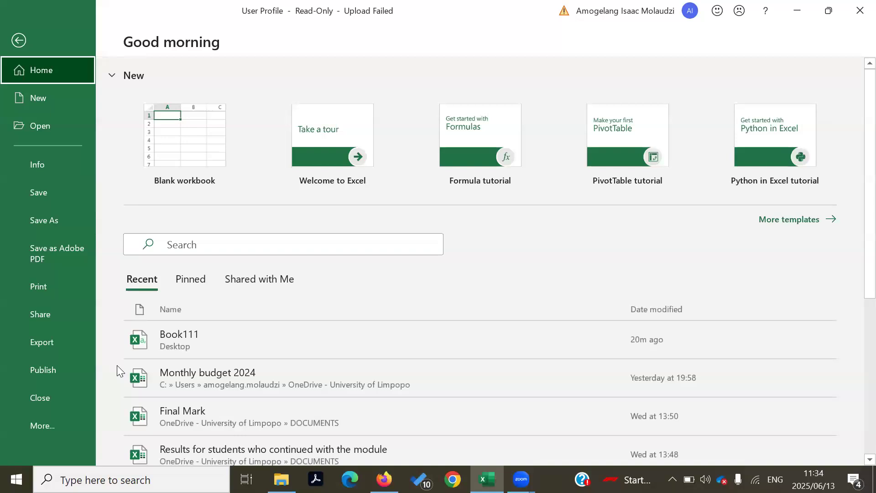
click(35, 198)
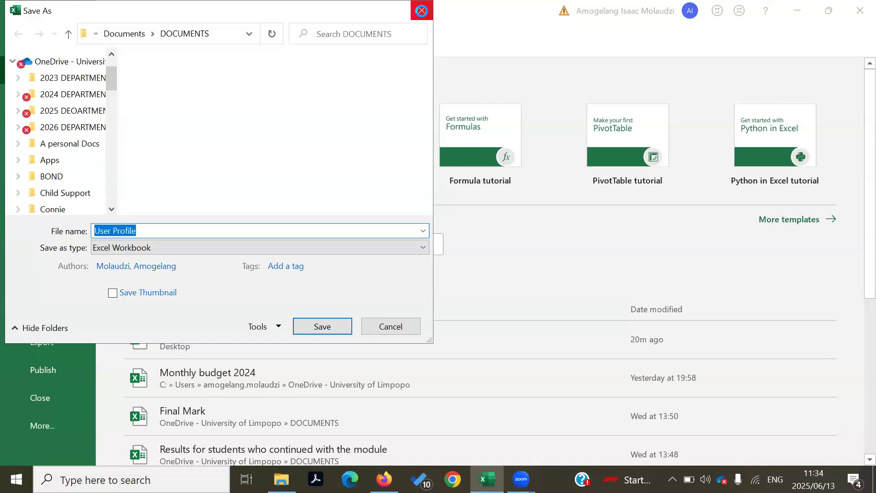
click(387, 329)
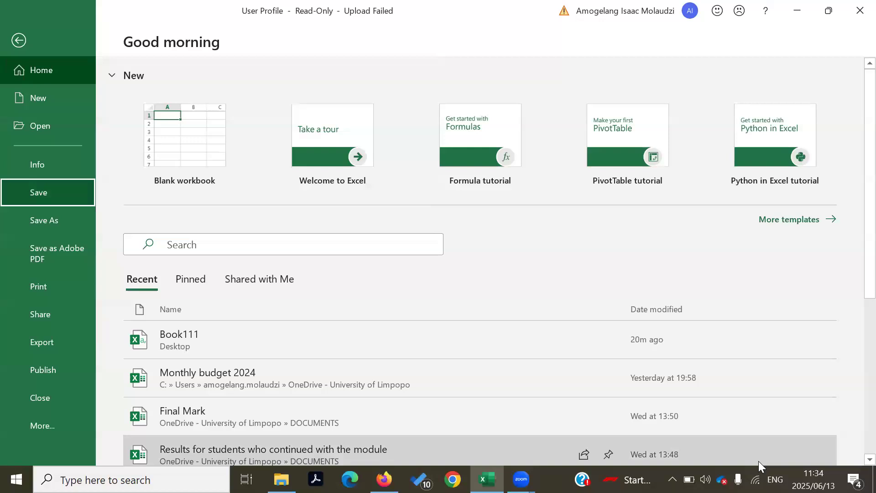
- Save a copy of the workbook in the Documents folder of This PC as Copy of User Profile 2
click(55, 229)
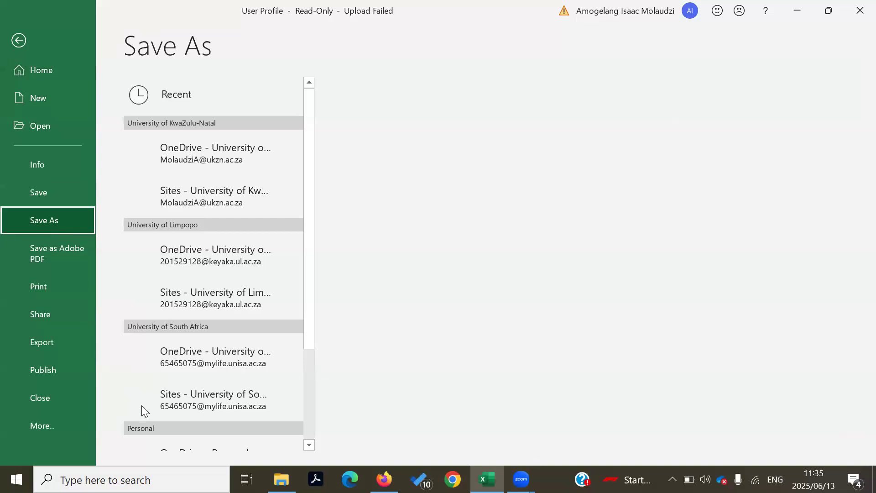
click(250, 255)
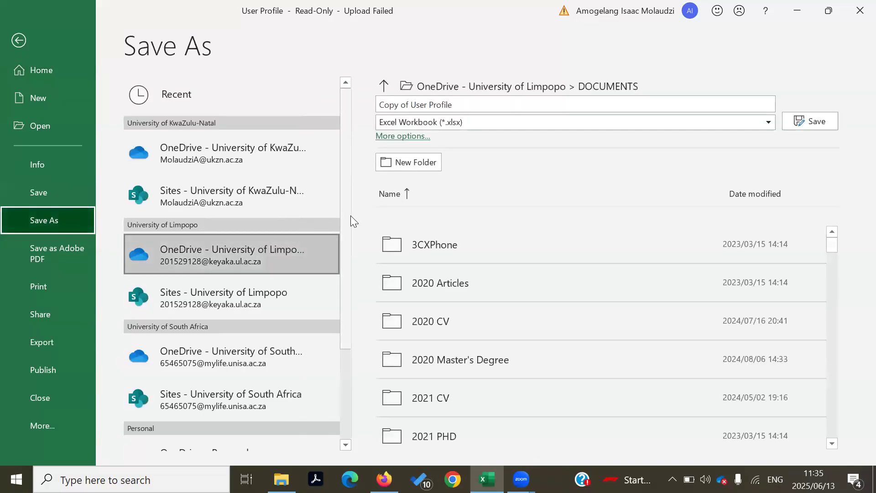
scroll(313, 384, down, 3)
click(232, 431)
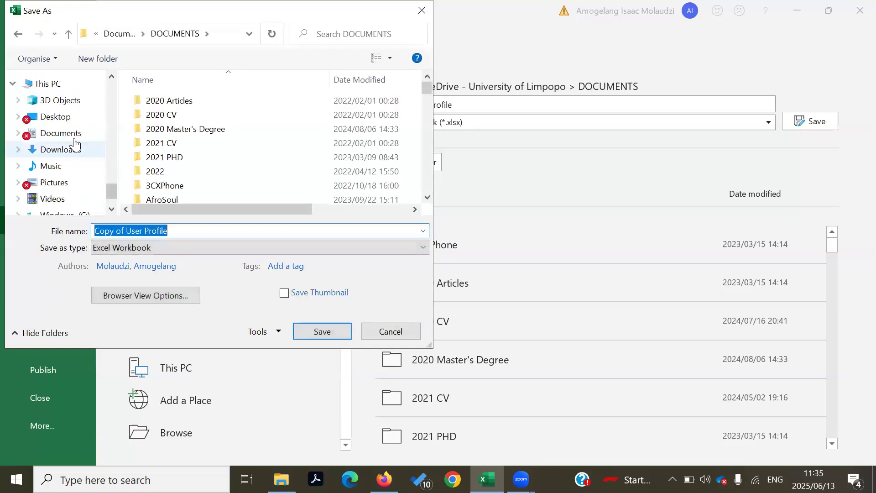
click(76, 143)
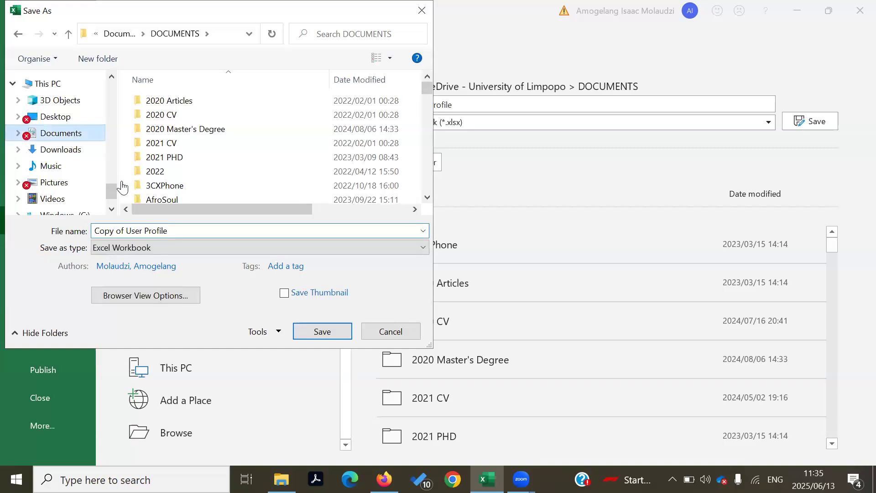
click(183, 228)
text(2)
click(314, 332)
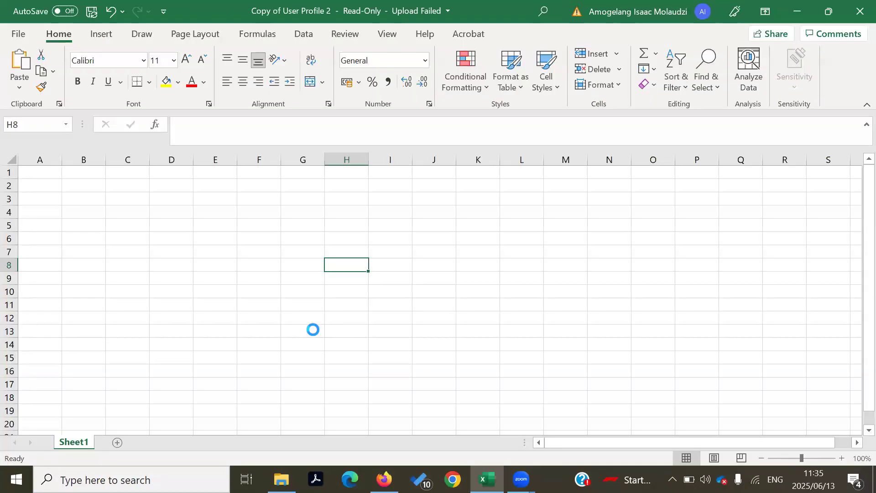
- Select cell G13 and dismiss the upload-failed and read-only notices above the sheet
click(313, 329)
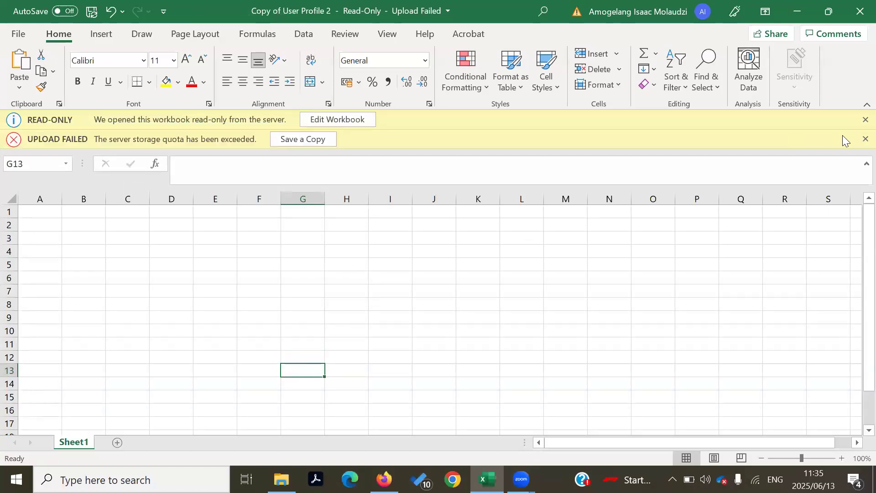
click(866, 138)
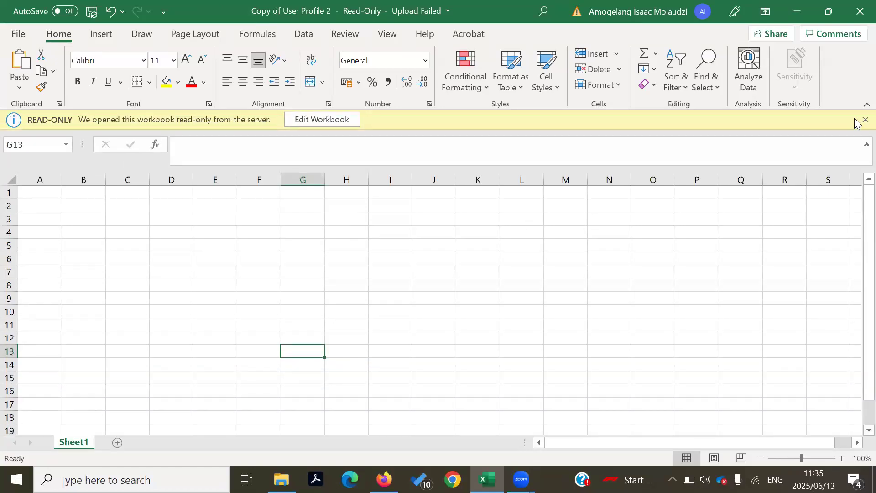
click(865, 120)
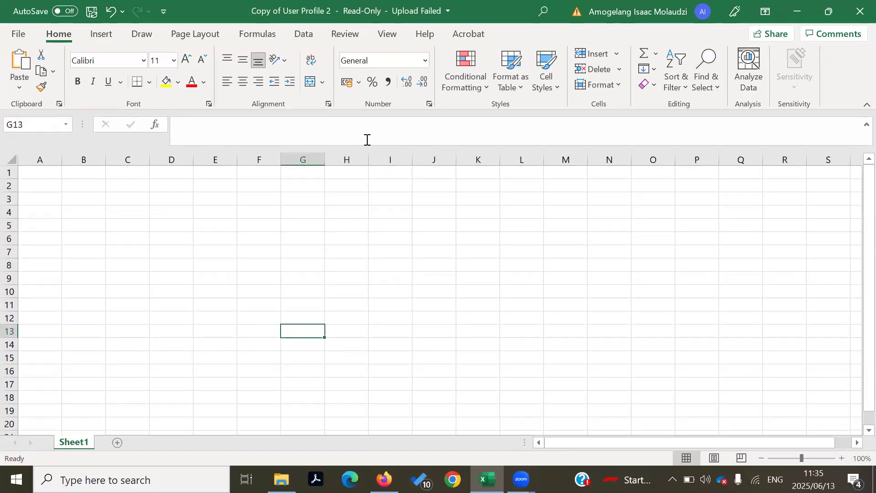
- Open the Excel options and review the General settings down to the Microsoft Office personalization section
click(20, 33)
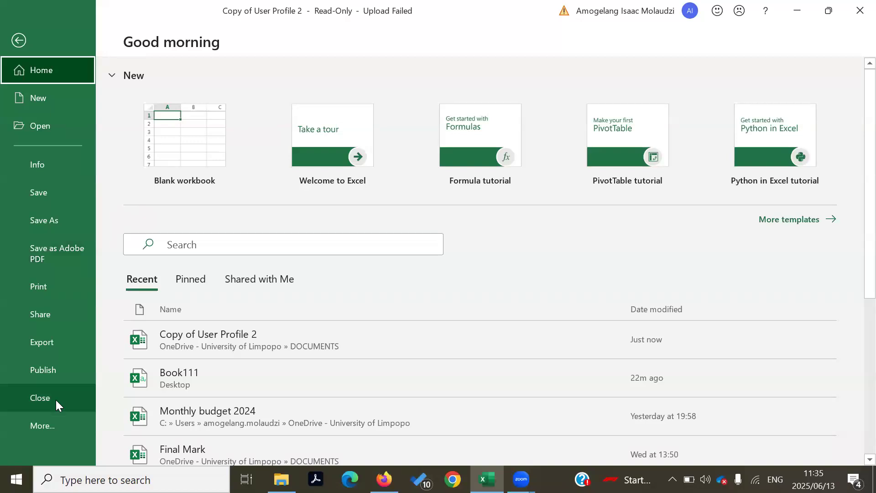
click(43, 425)
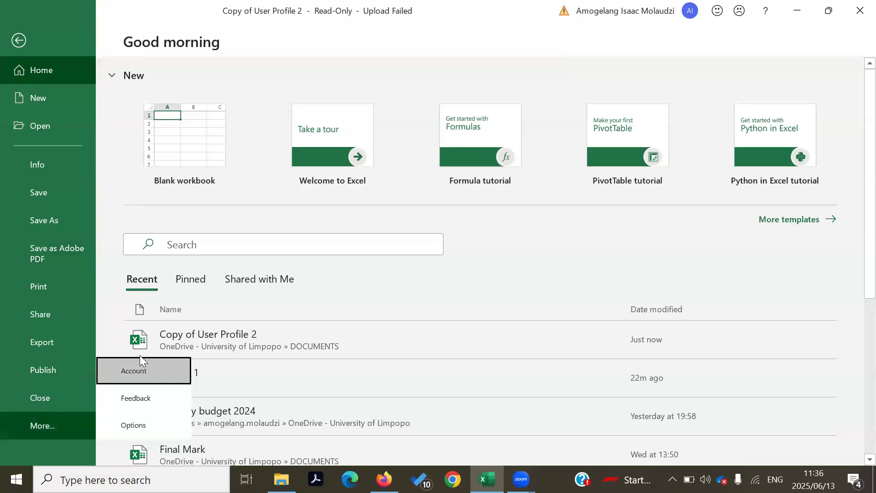
click(134, 427)
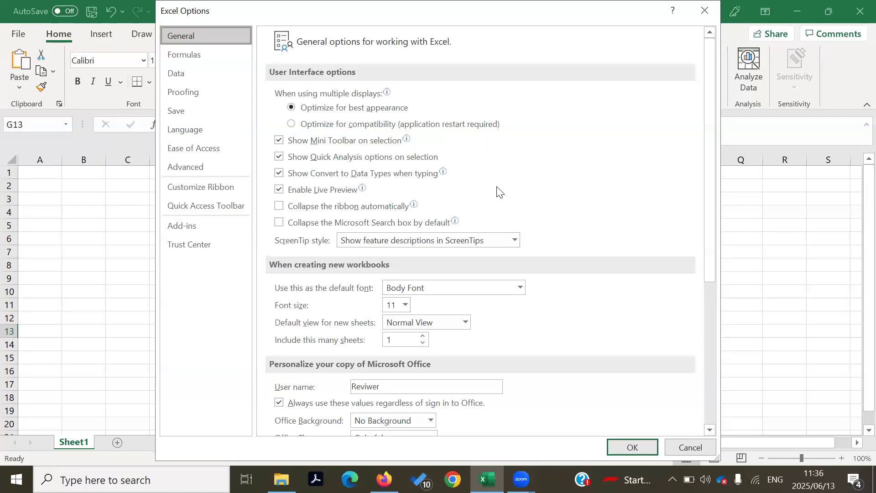
click(744, 393)
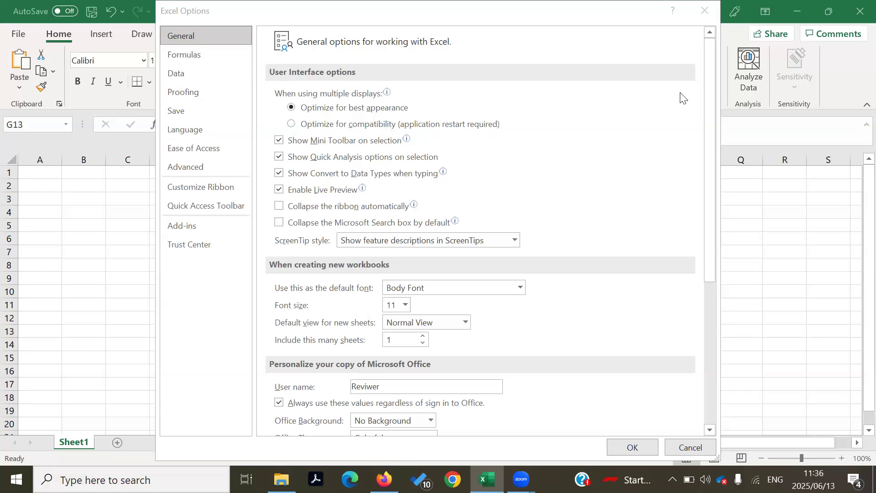
drag(706, 75, 707, 148)
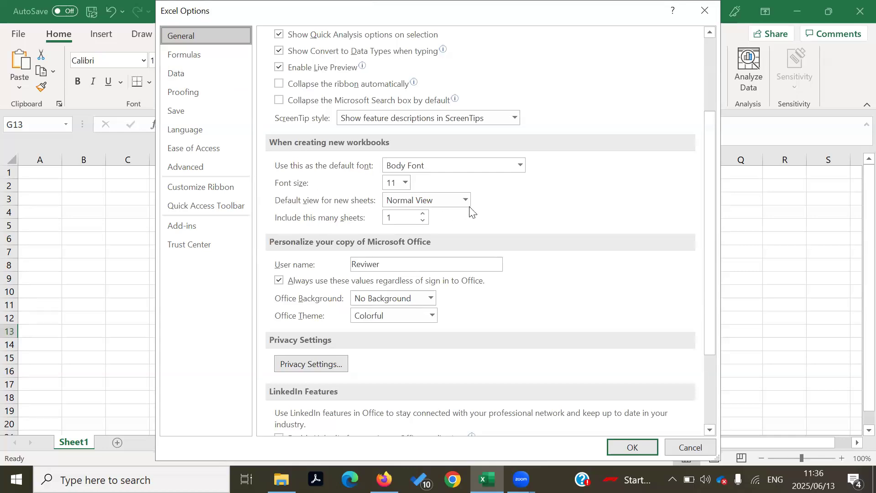
- Replace the Office user name with the account holder's surname and apply the options
click(428, 264)
key(BackSpace)
key(BackSpace)
key(BackSpace)
key(BackSpace)
key(BackSpace)
key(BackSpace)
key(BackSpace)
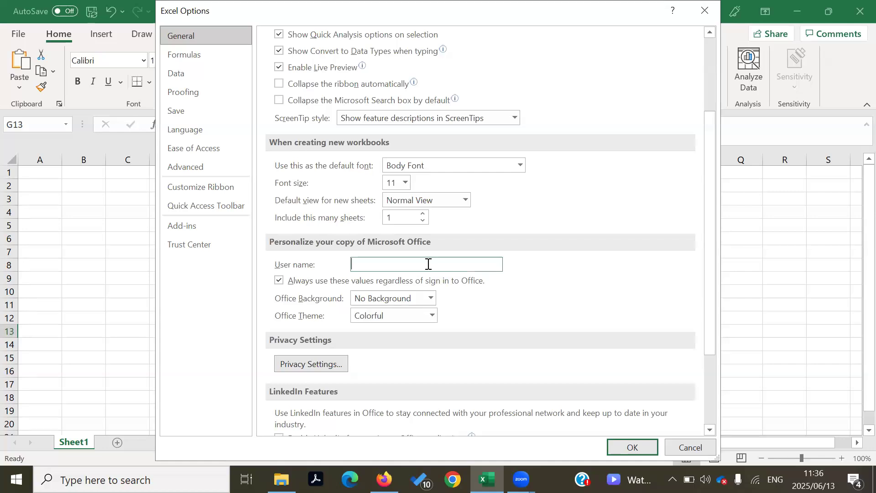
text(Molaudzi)
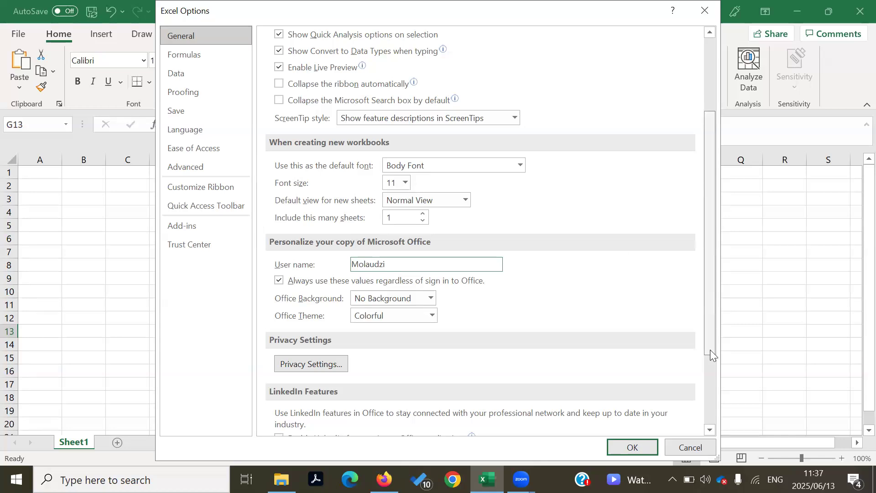
click(709, 377)
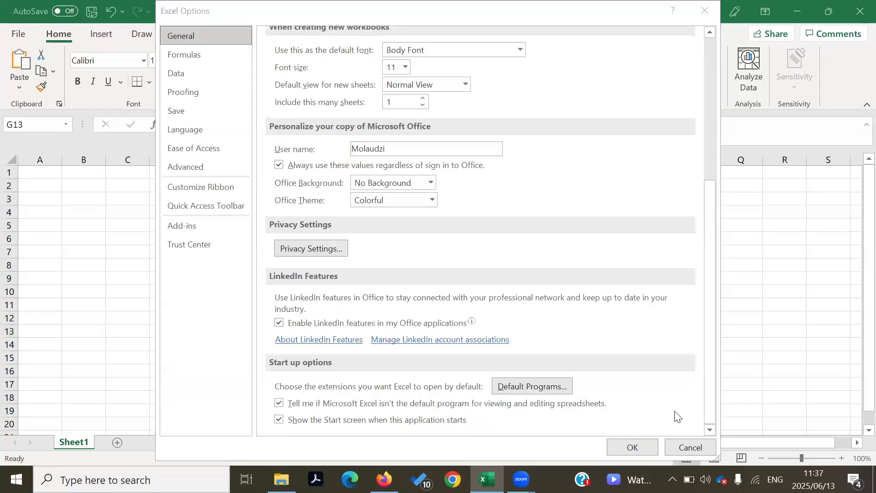
click(633, 448)
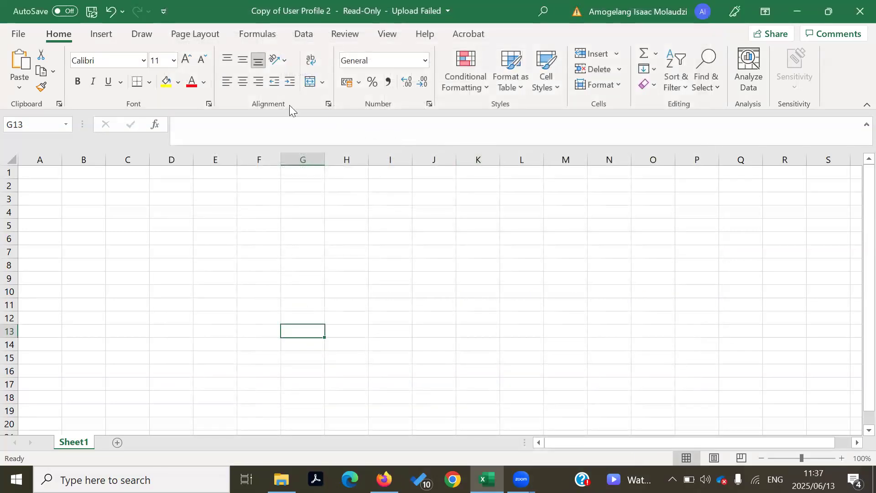
- Add the Font Color and Format Painter commands to the Quick Access Toolbar for all documents
click(21, 37)
click(50, 435)
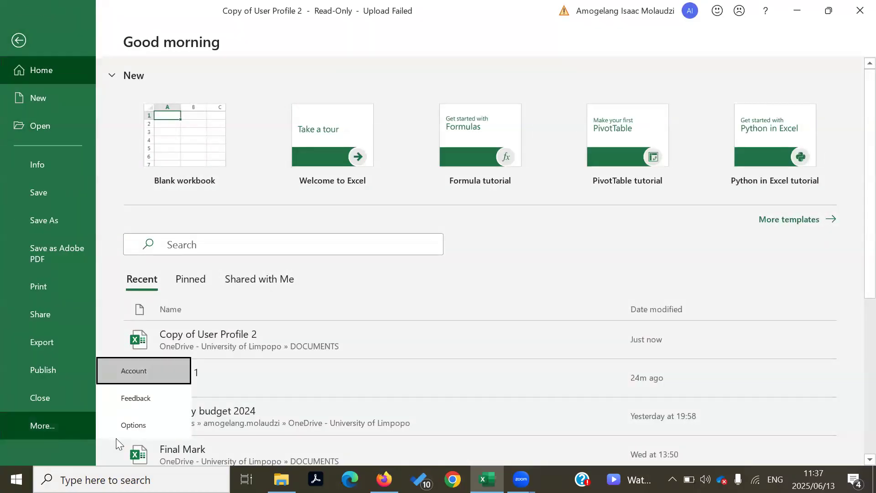
click(133, 435)
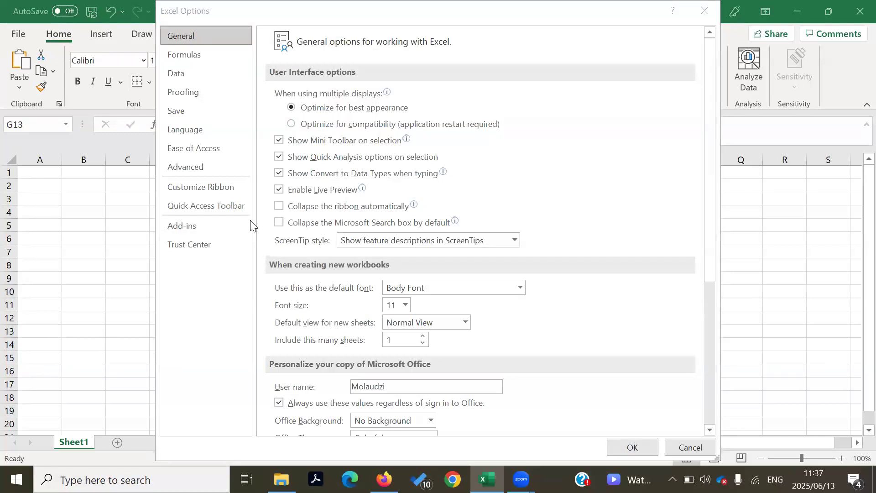
click(220, 208)
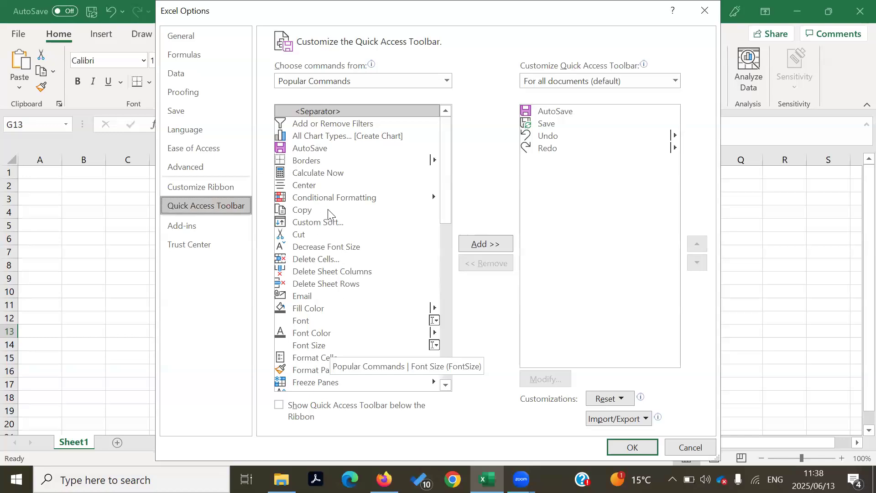
click(304, 336)
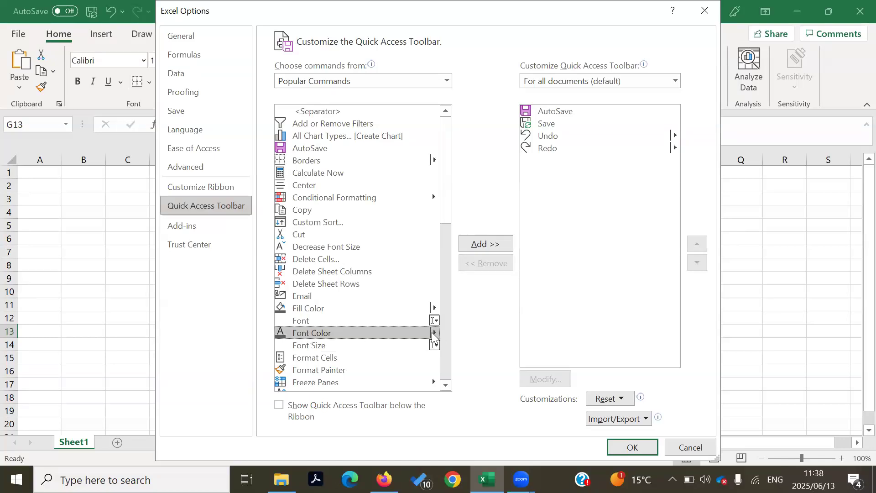
click(495, 245)
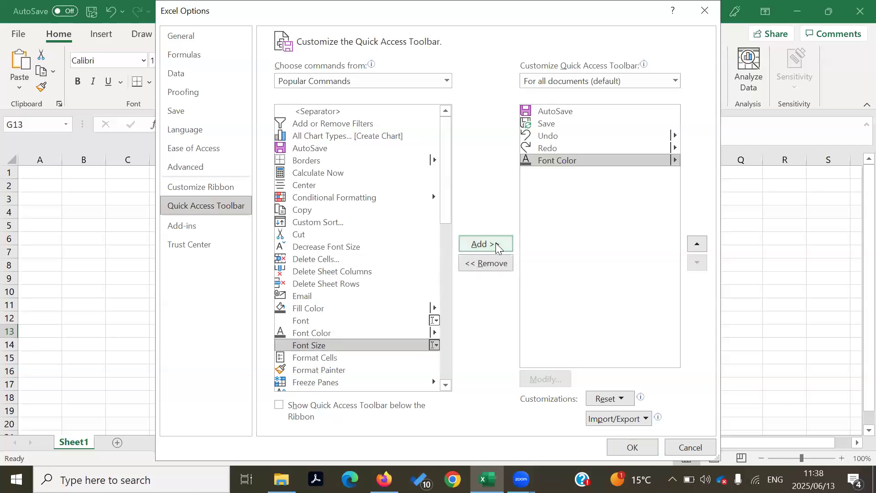
click(321, 372)
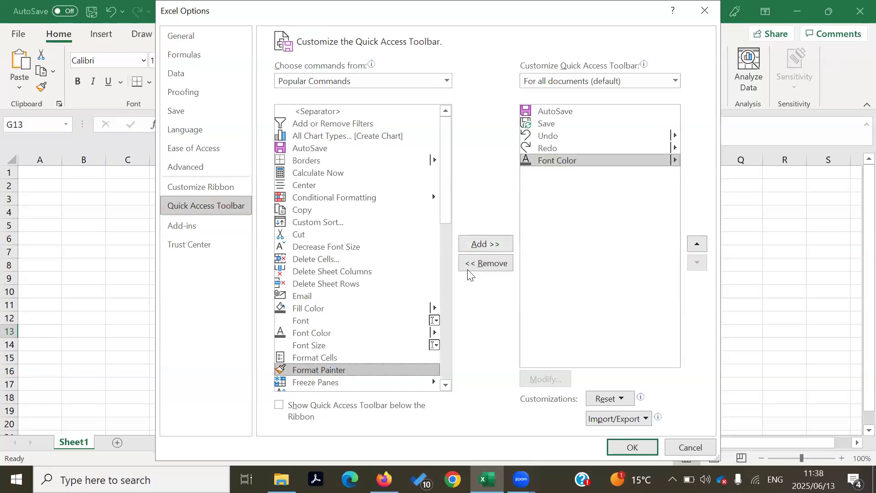
click(489, 245)
click(227, 473)
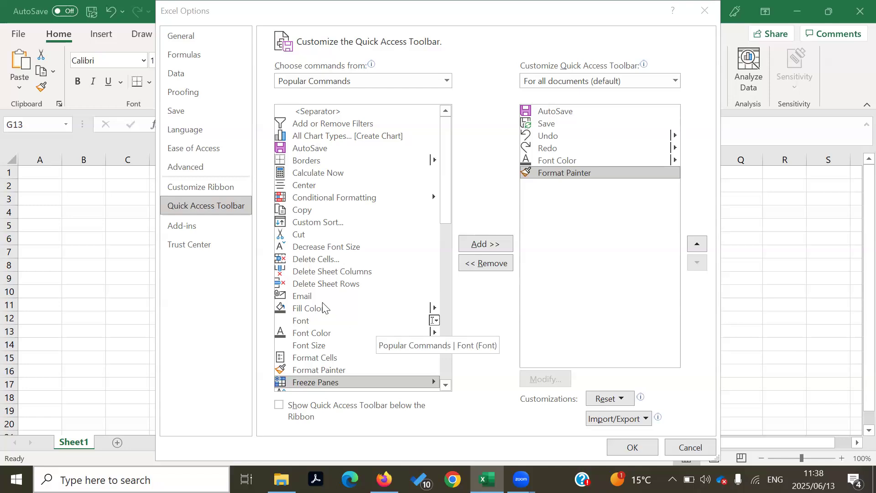
click(632, 448)
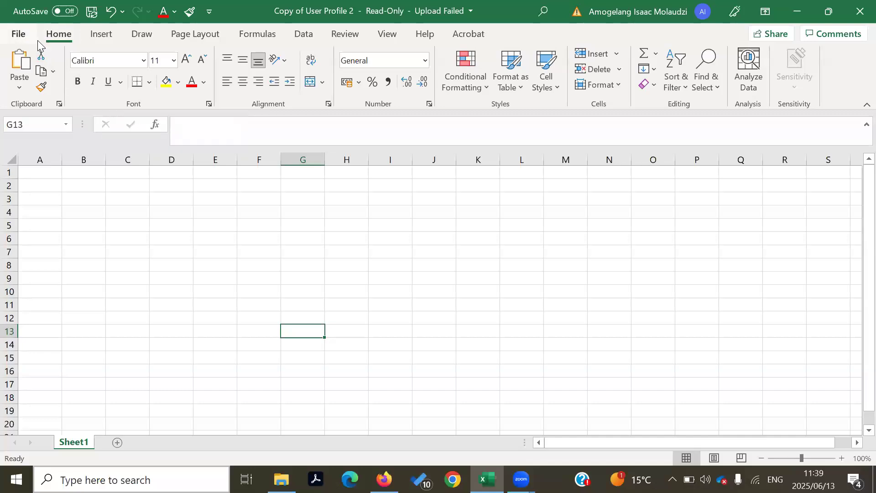
click(18, 34)
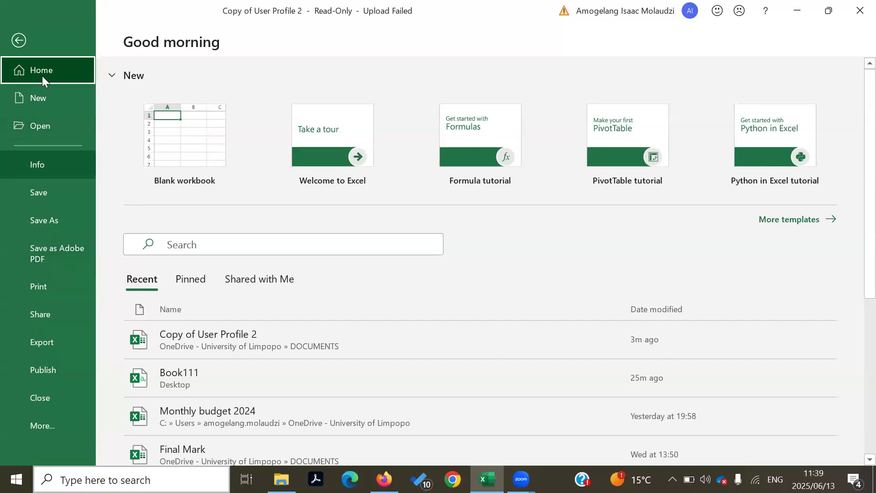
click(20, 40)
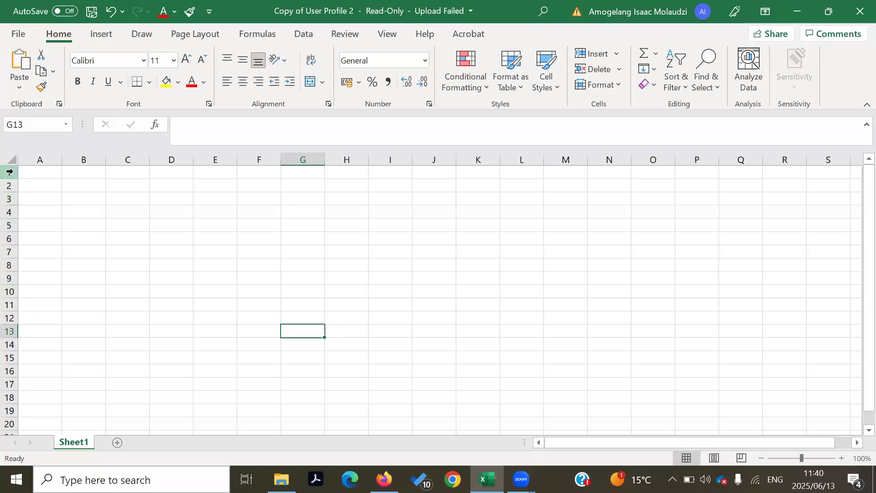
- Select cells A1 and C2, then switch C2 in and out of edit mode to compare which ribbon commands are available
click(36, 177)
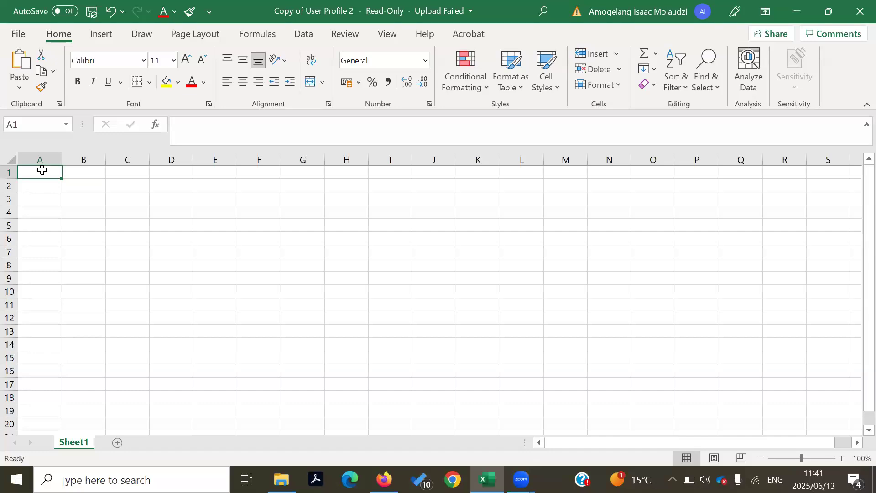
click(120, 183)
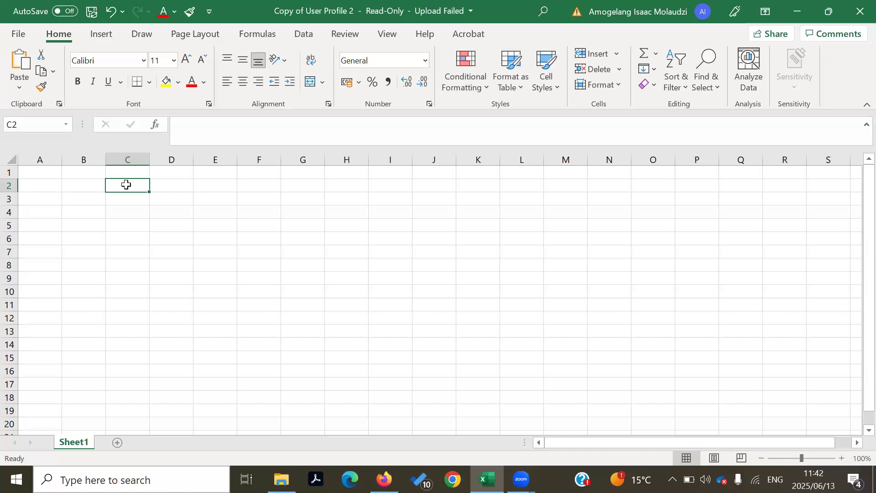
double_click(127, 185)
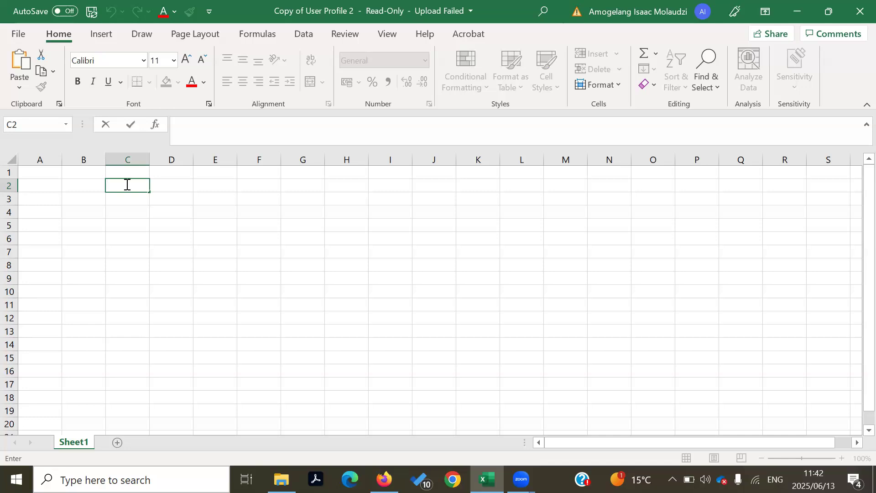
click(81, 177)
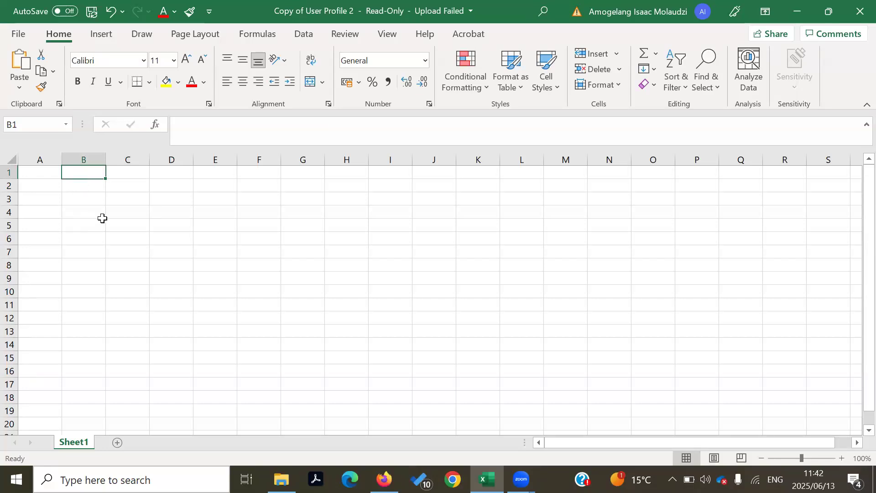
double_click(130, 181)
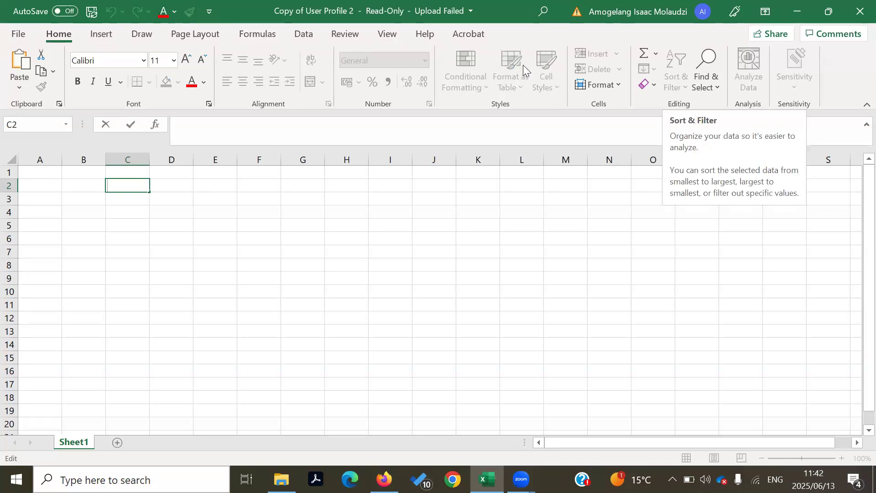
click(76, 184)
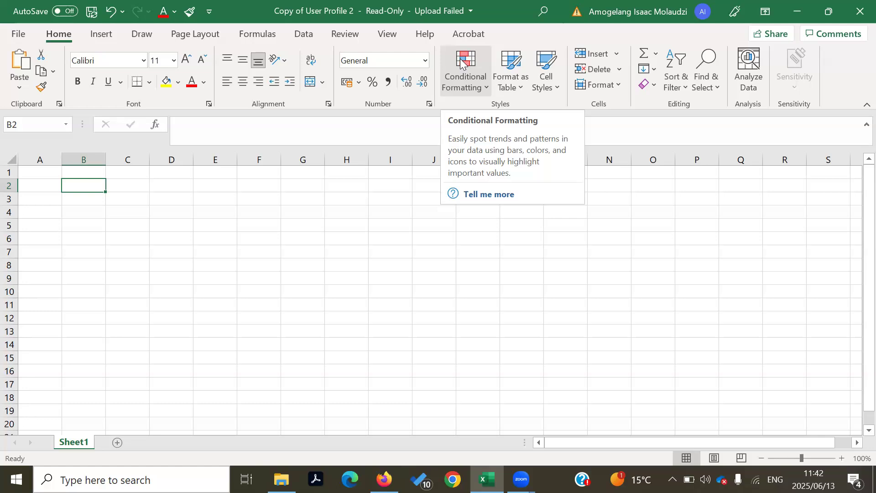
- Enter the trial text dgfbvurgbn in cell C2 and erase it again
double_click(136, 184)
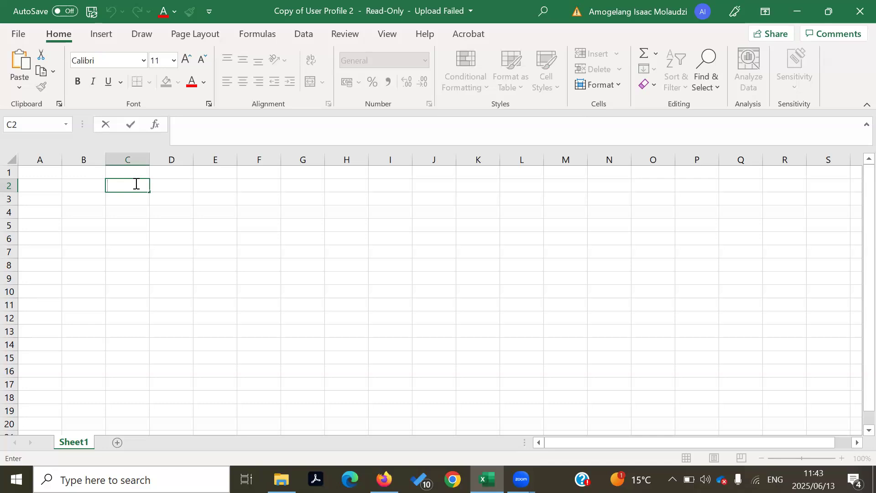
text(dgfbvurgbn)
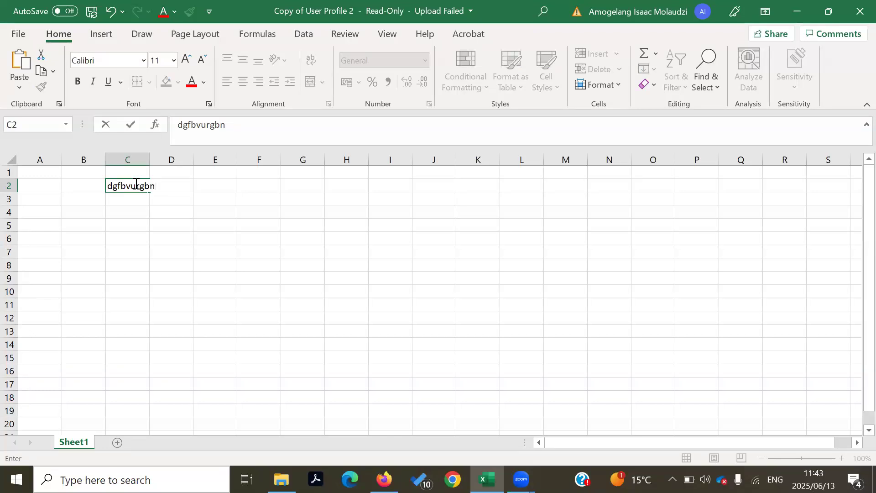
key(BackSpace)
key(BackSpace)
key(BackSpace)
key(BackSpace)
key(BackSpace)
key(BackSpace)
key(BackSpace)
key(BackSpace)
key(BackSpace)
key(BackSpace)
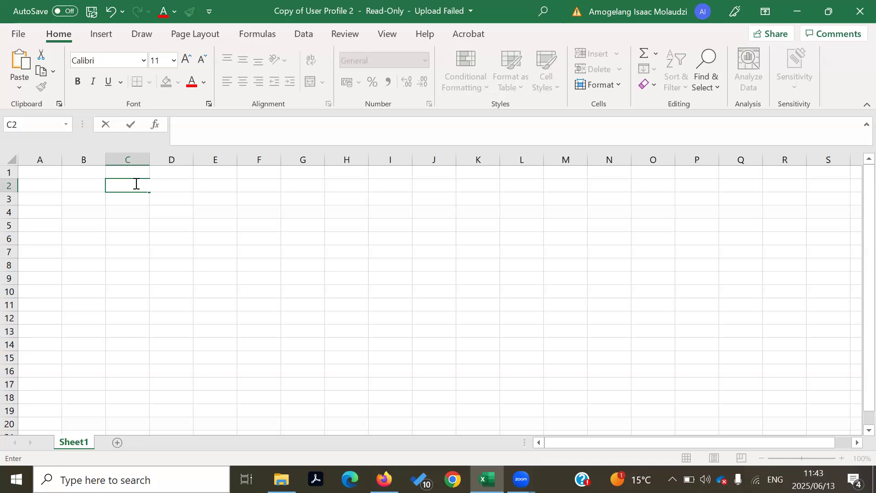
- Enter the text Usar in cell C2 and the sample text ryhkh in cell D9
text(User)
key(BackSpace)
key(BackSpace)
key(BackSpace)
text(ar)
click(186, 278)
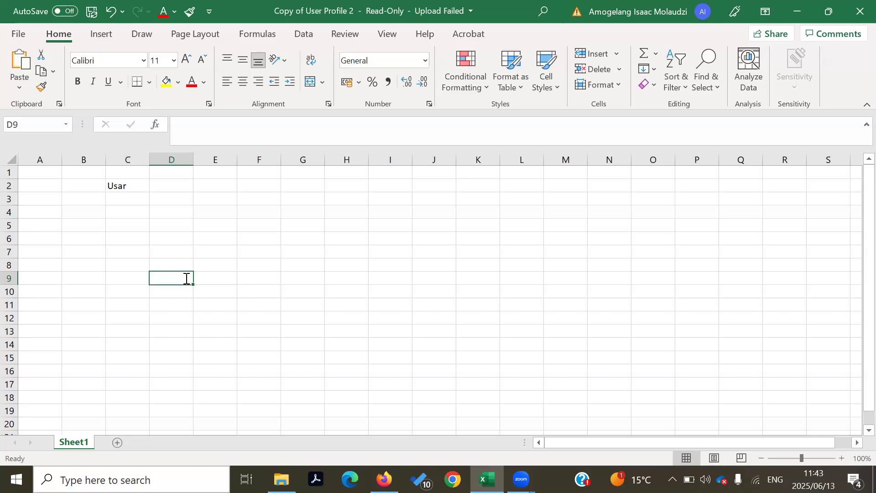
text(ryhkh)
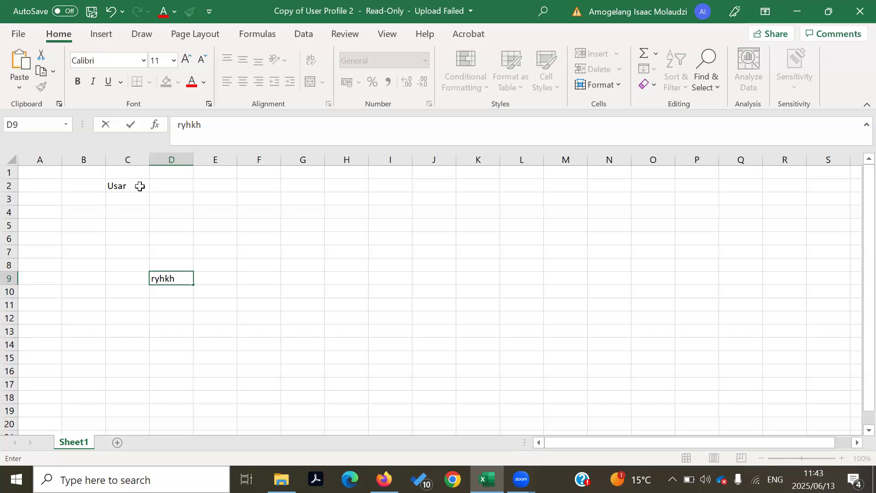
- Change the font color of the text in cell C2 to red
click(139, 186)
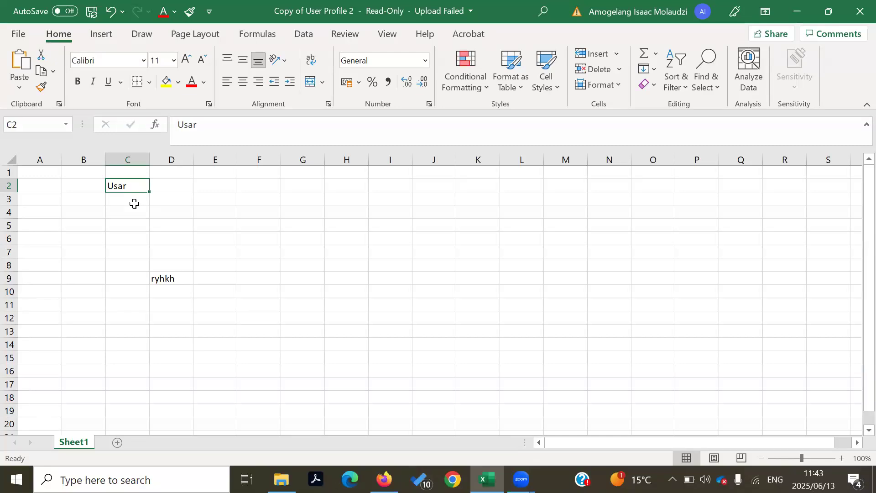
click(192, 83)
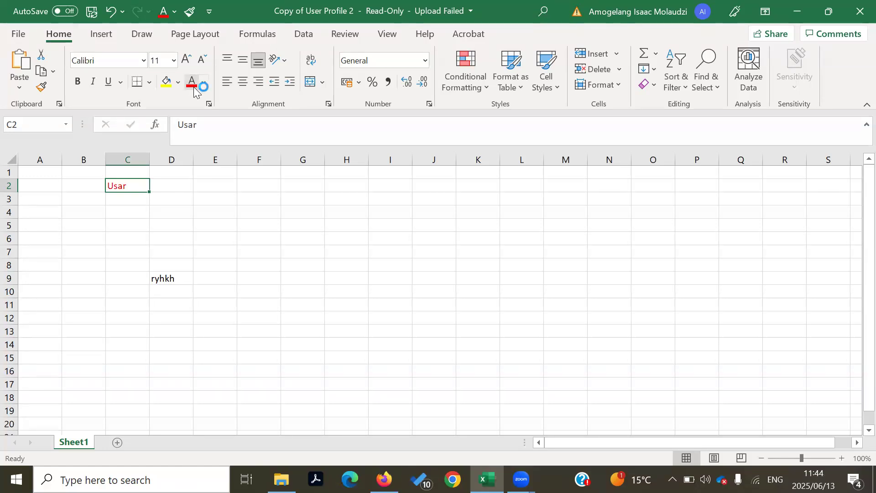
- Correct the text in cell C2 to User and make it bold
double_click(134, 186)
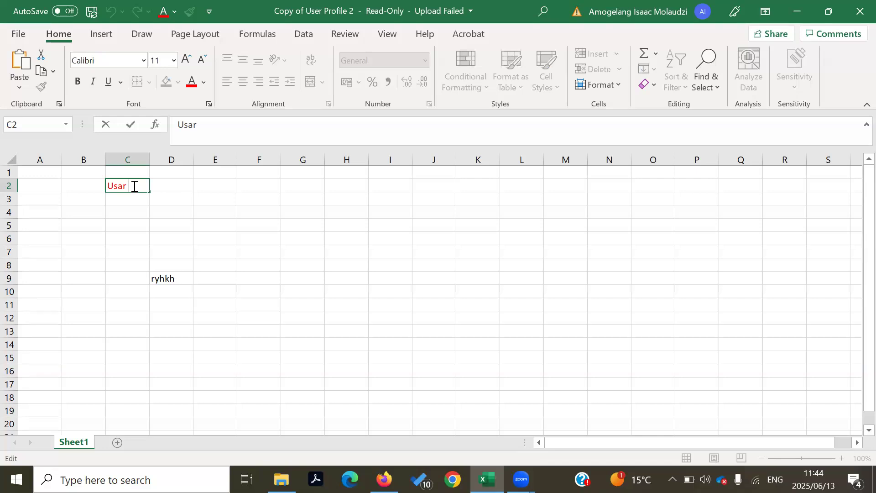
key(BackSpace)
text(e)
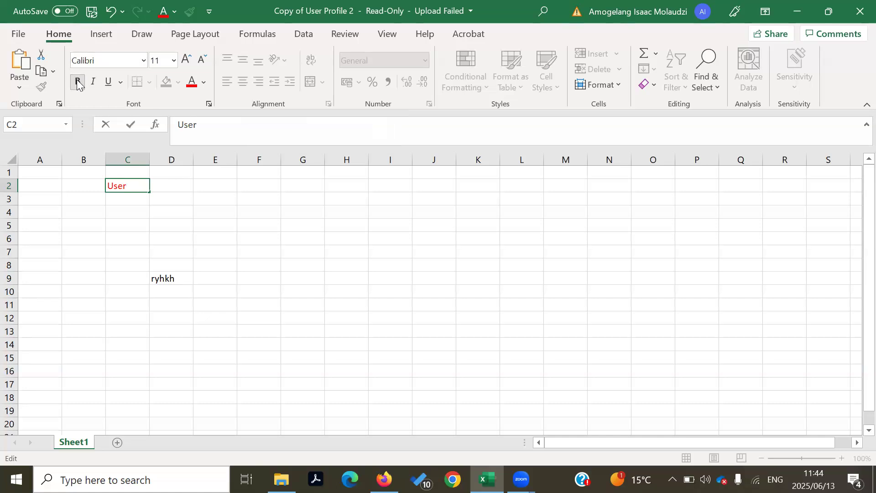
drag(137, 188, 104, 189)
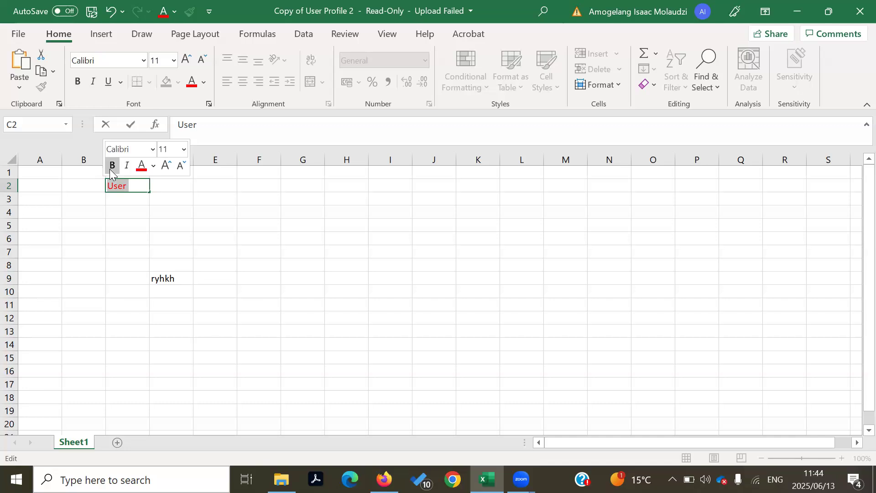
click(110, 167)
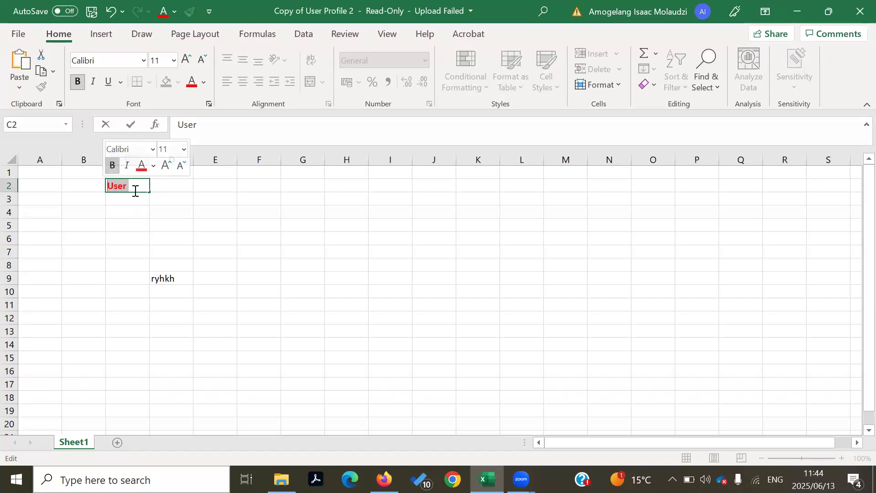
click(211, 211)
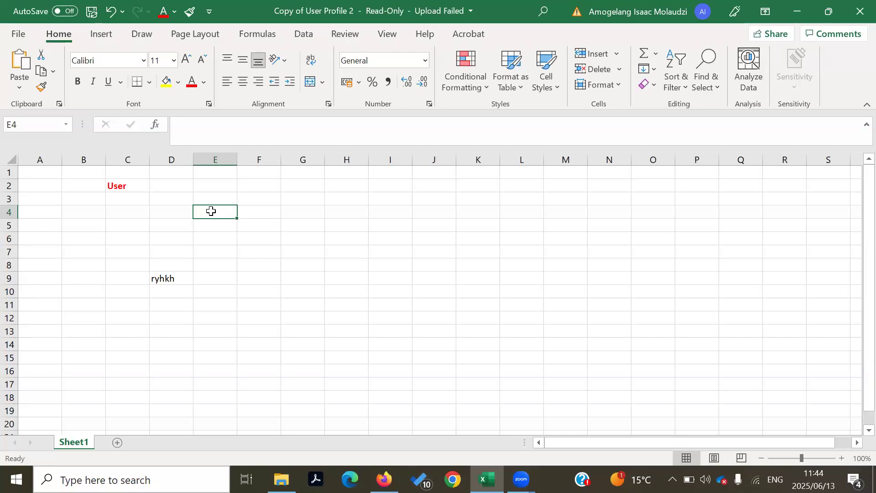
- Edit the content of cell C2 in the formula bar, removing the letter e from User and restoring it
click(131, 187)
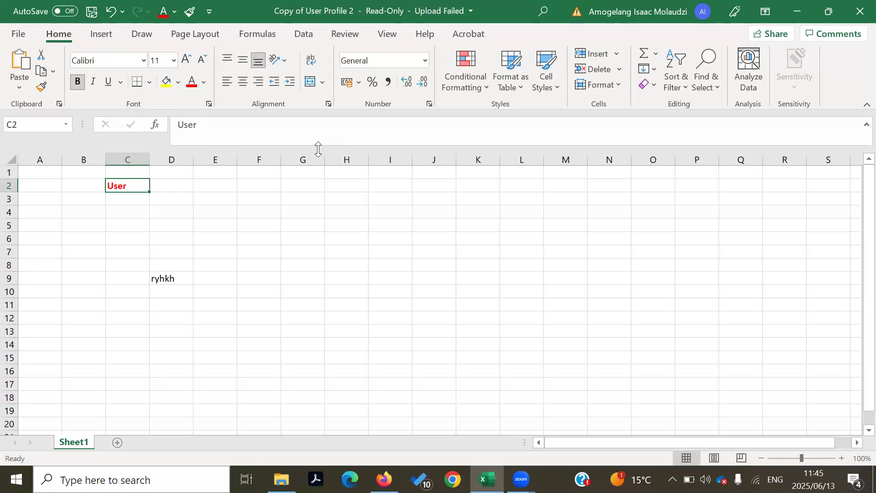
click(192, 126)
key(BackSpace)
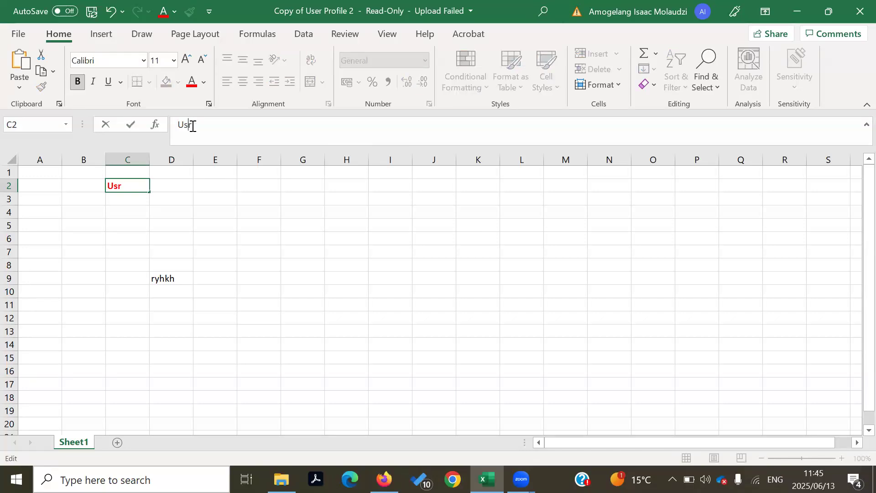
text(e)
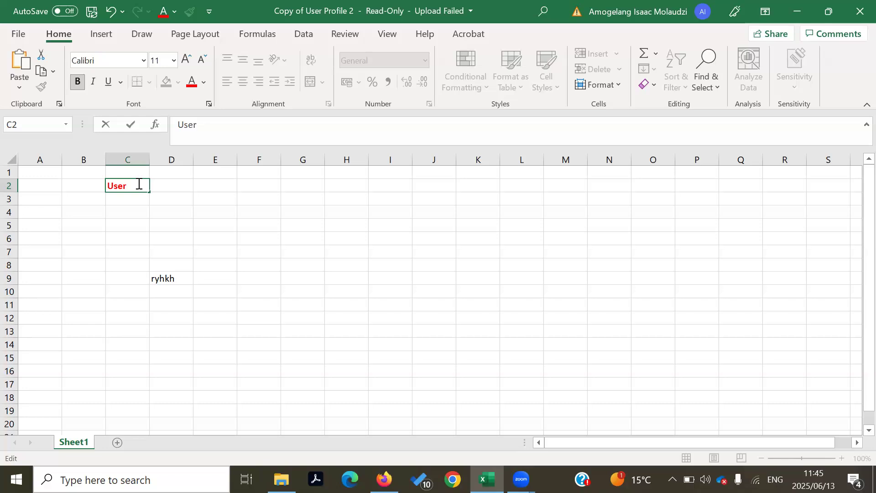
- Replace the text in cell C2 with the formula =1+2 and reselect the cell to show its formula
key(BackSpace)
key(BackSpace)
key(BackSpace)
key(BackSpace)
key(BackSpace)
text(=1)
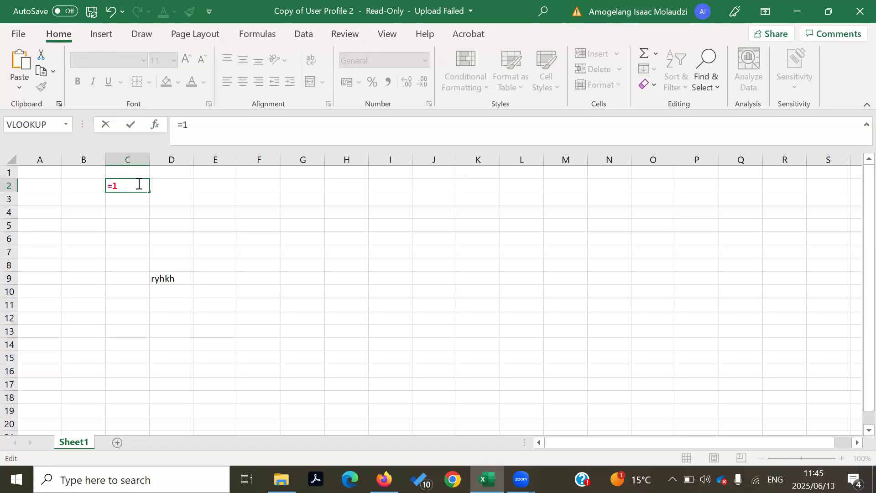
text(=1)
key(BackSpace)
key(BackSpace)
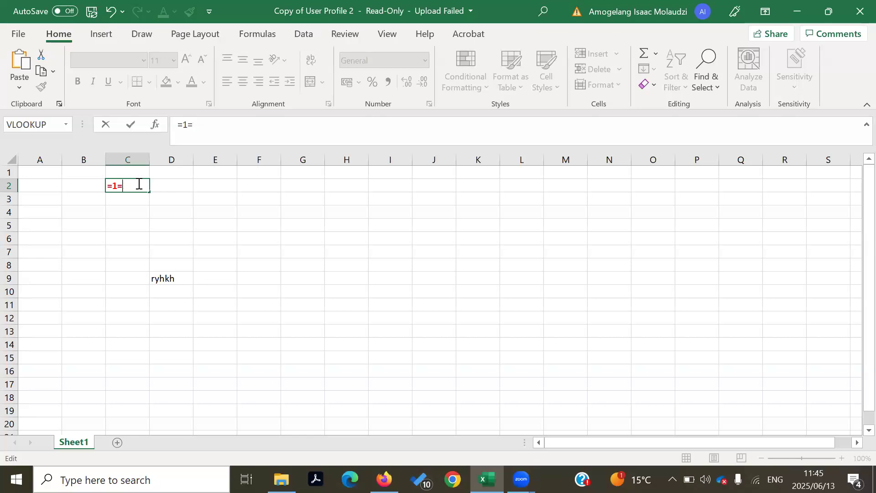
text(+2)
key(Return)
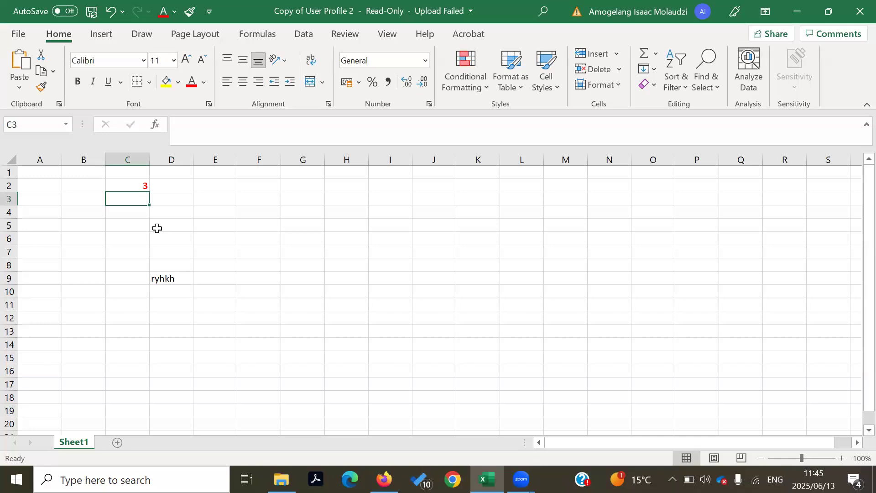
click(140, 186)
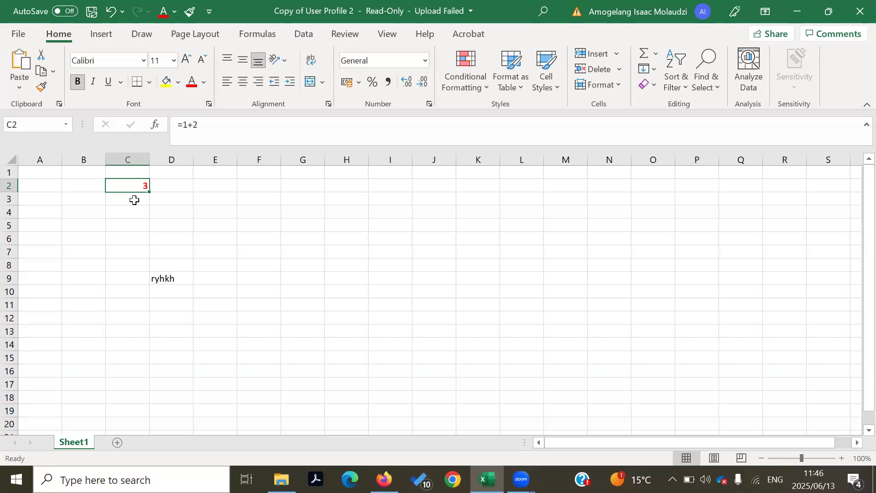
drag(196, 202, 145, 189)
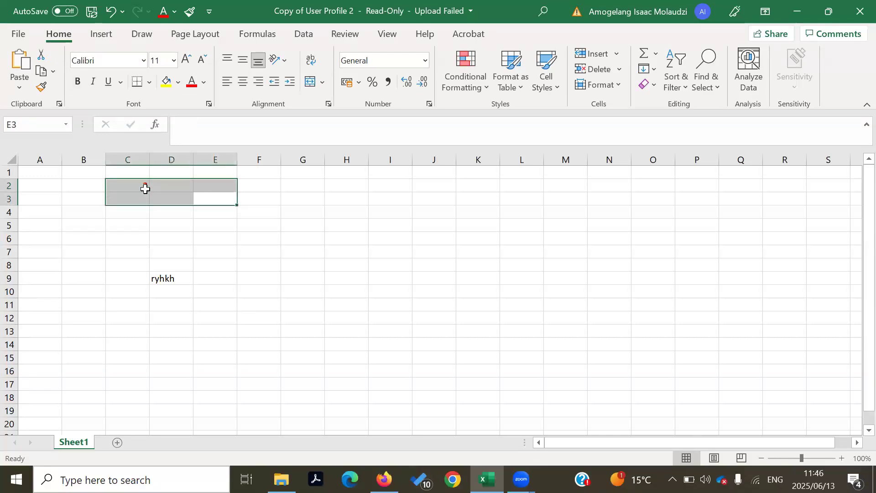
right_click(146, 190)
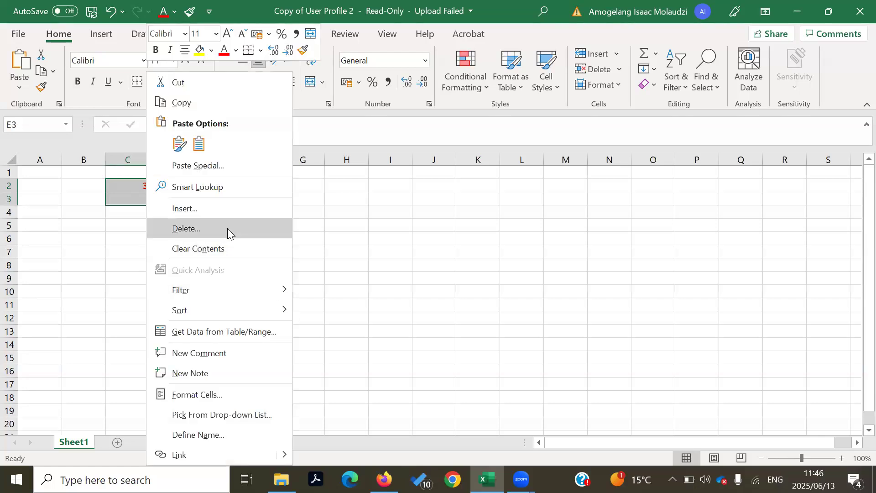
click(227, 228)
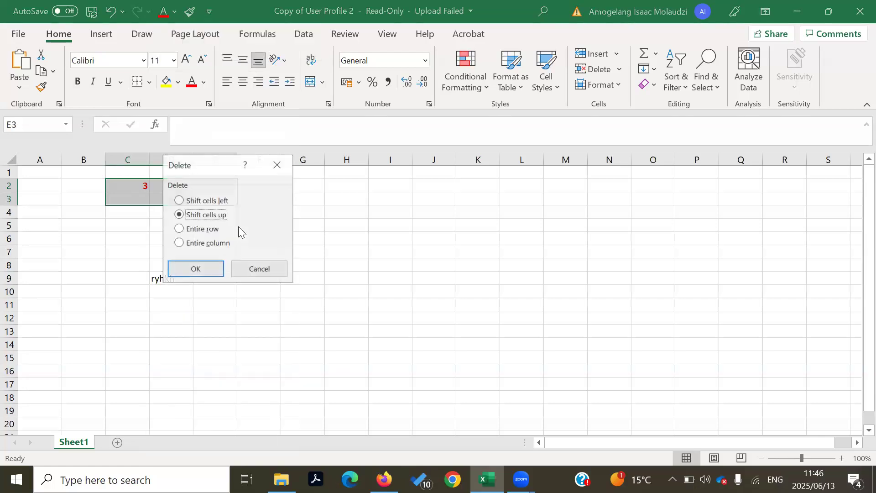
click(280, 162)
- Erase the sample text ryhkh from cell D9
click(174, 278)
double_click(174, 278)
key(BackSpace)
key(BackSpace)
key(BackSpace)
key(BackSpace)
key(BackSpace)
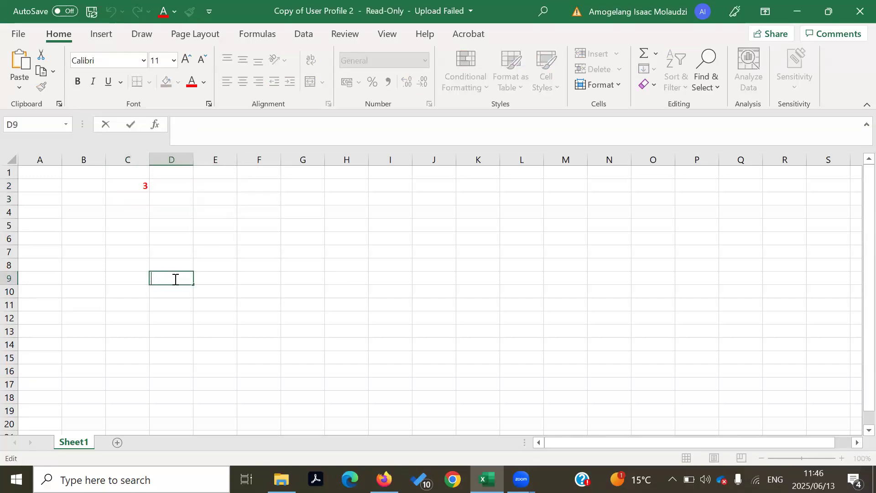
- Erase the formula from cell C2
click(141, 185)
click(212, 136)
key(BackSpace)
key(BackSpace)
key(BackSpace)
key(BackSpace)
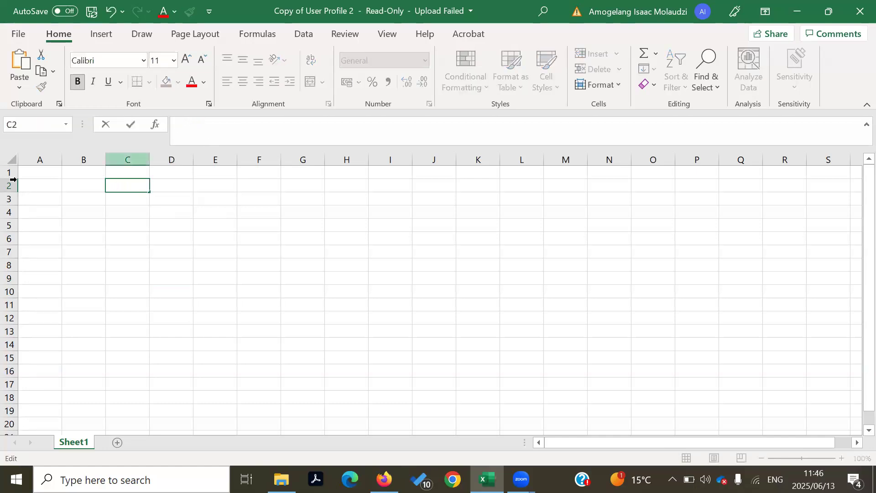
- Enter the column heading No in cell A1
double_click(35, 173)
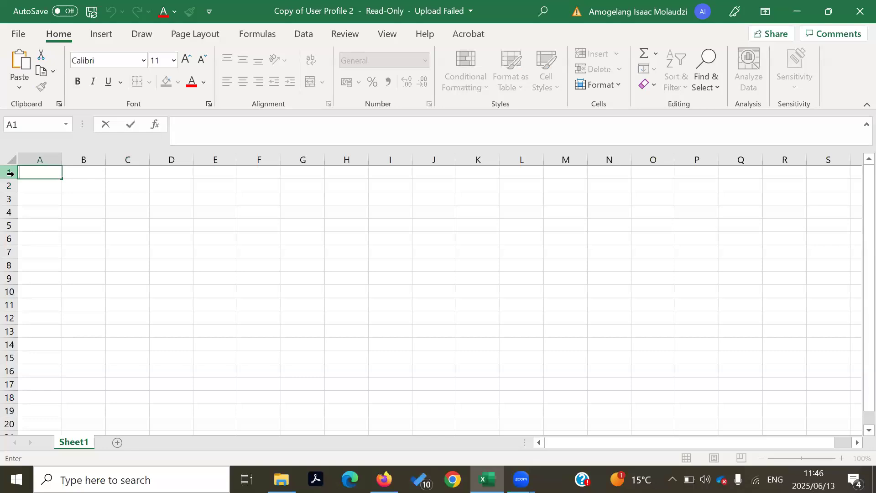
click(41, 172)
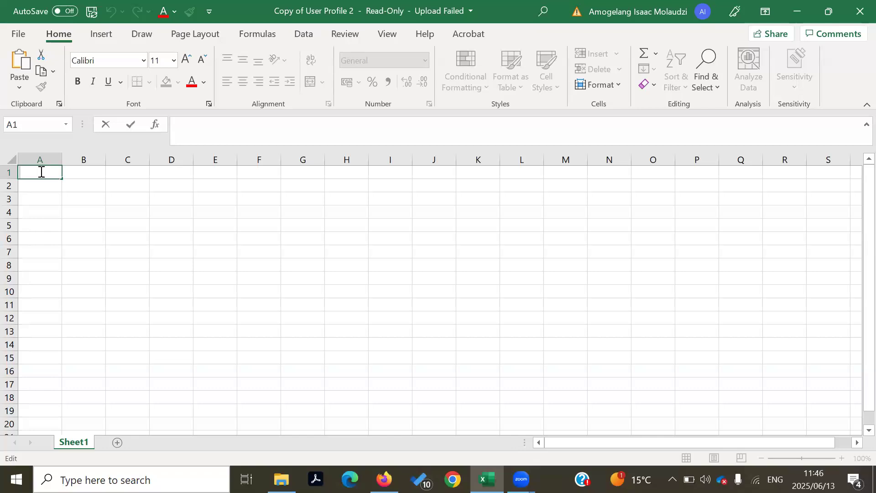
text(No)
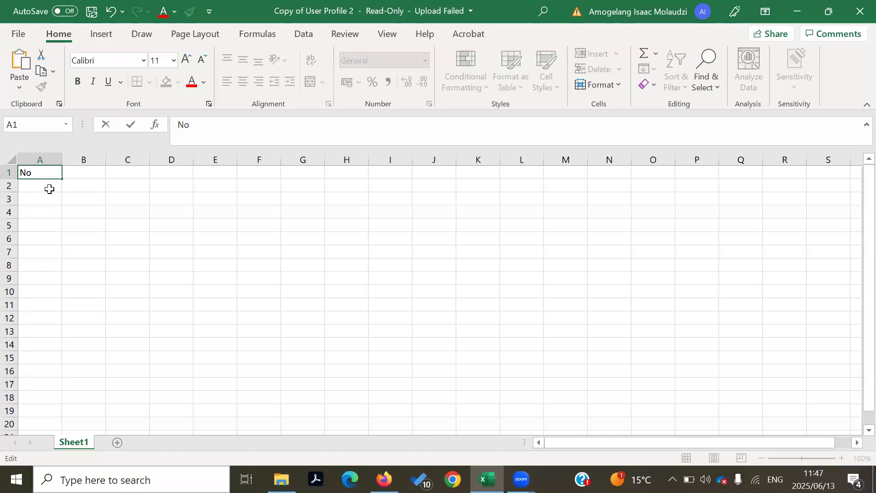
- Enter the numbers 1, 2 and 3 in cells A2 to A4
click(50, 185)
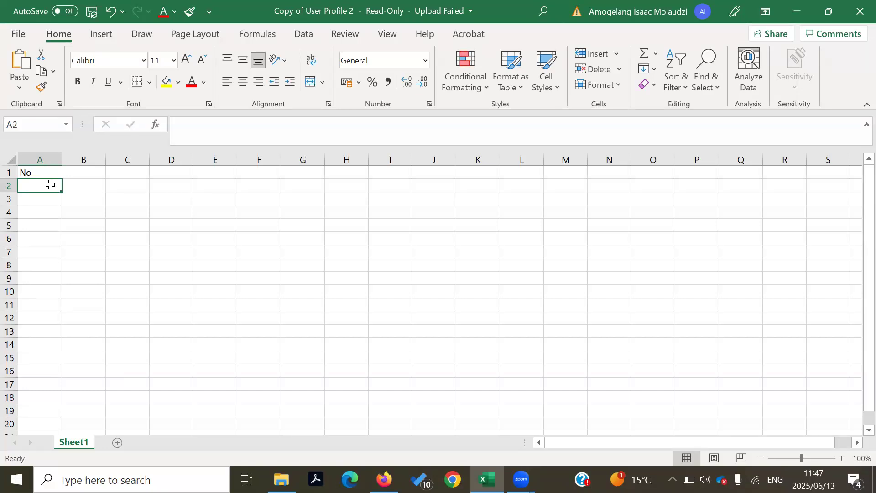
text(1)
key(Return)
text(2)
key(Return)
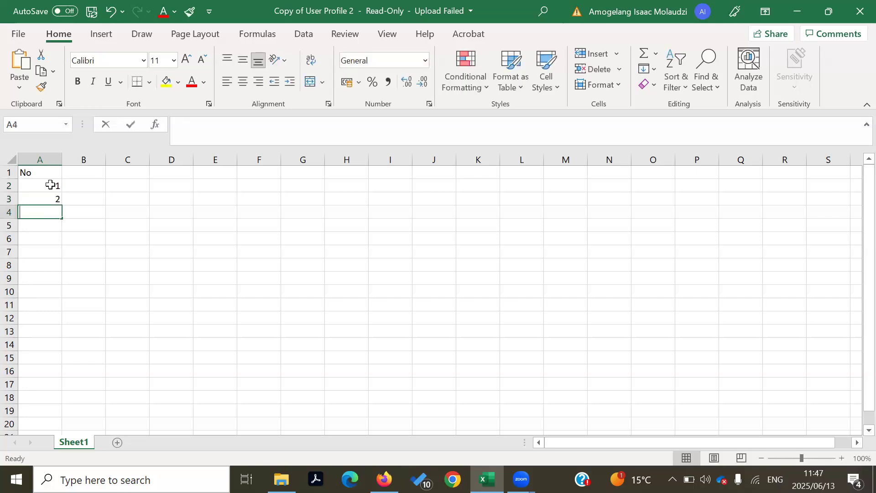
text(3)
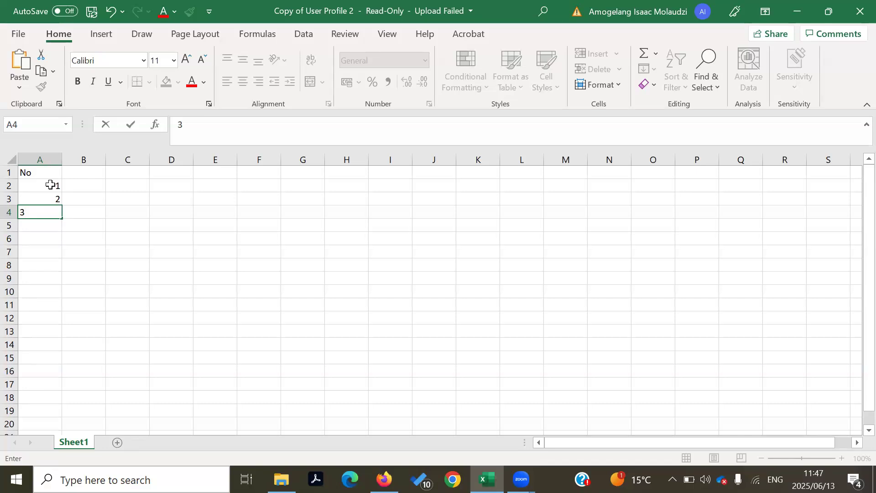
click(44, 240)
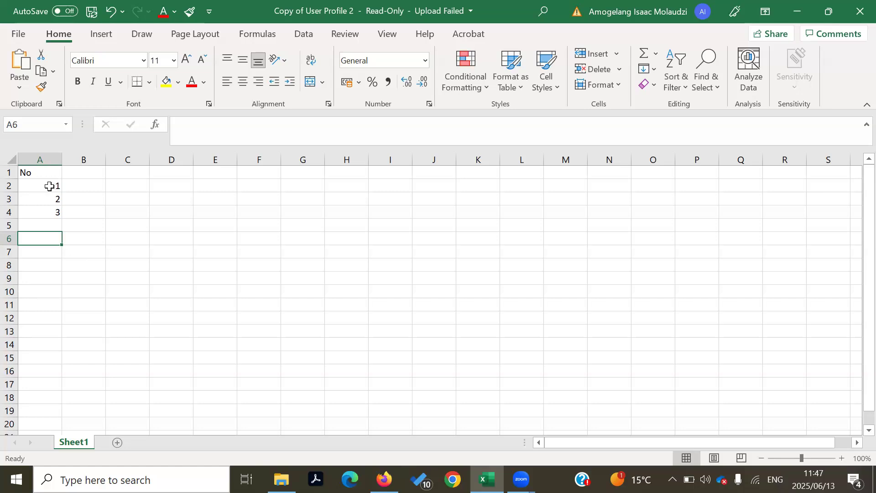
- Fill the number series from cells A2:A4 down to A9 as a trial and undo the fill
drag(51, 182, 54, 211)
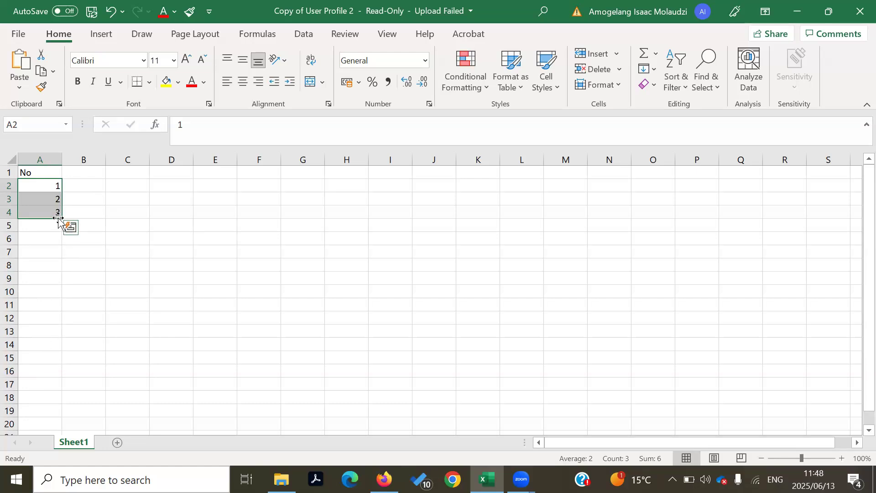
click(176, 215)
drag(54, 184, 53, 279)
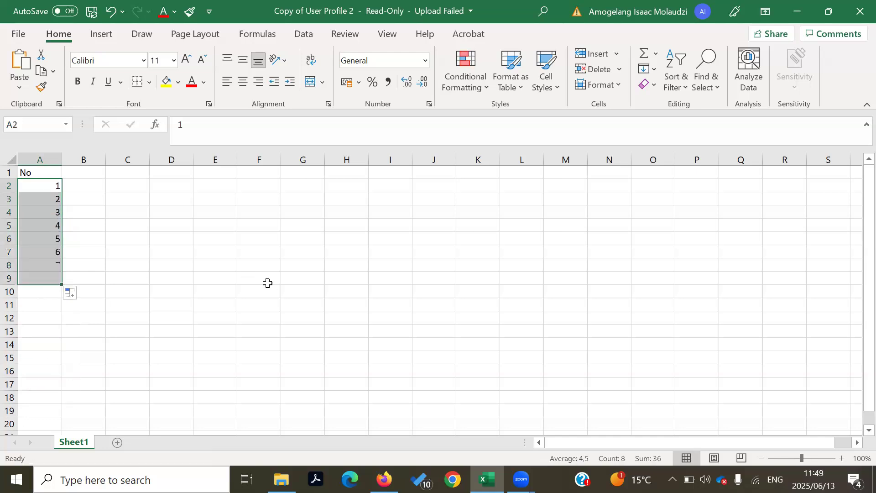
click(268, 283)
key(ctrl+z)
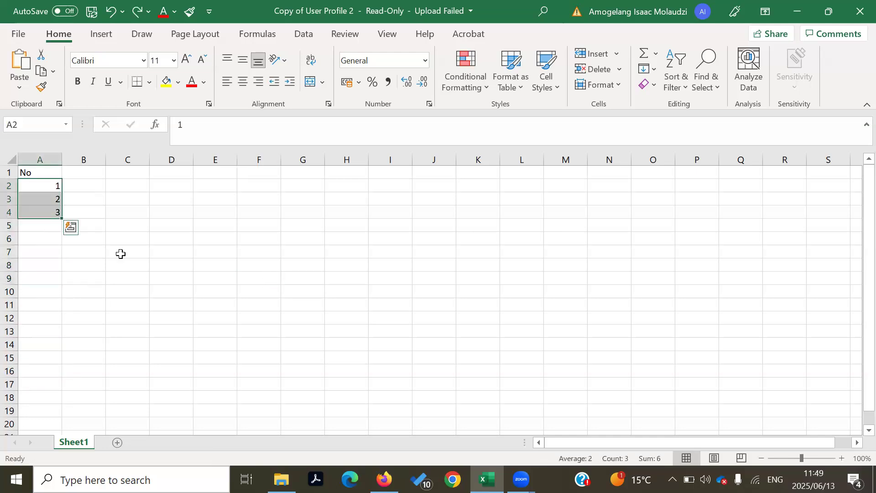
- Fill the number series from A2:A4 down to cell A165 and center the numbers horizontally
drag(61, 218, 36, 347)
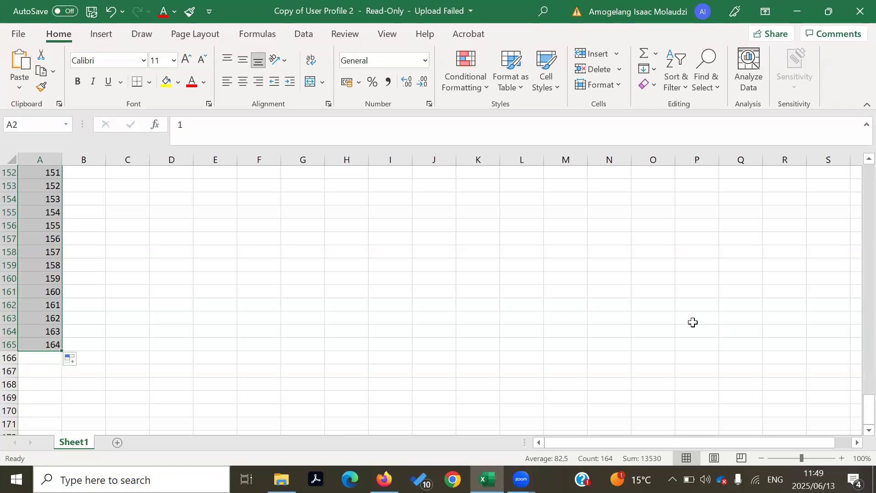
drag(870, 410, 855, 120)
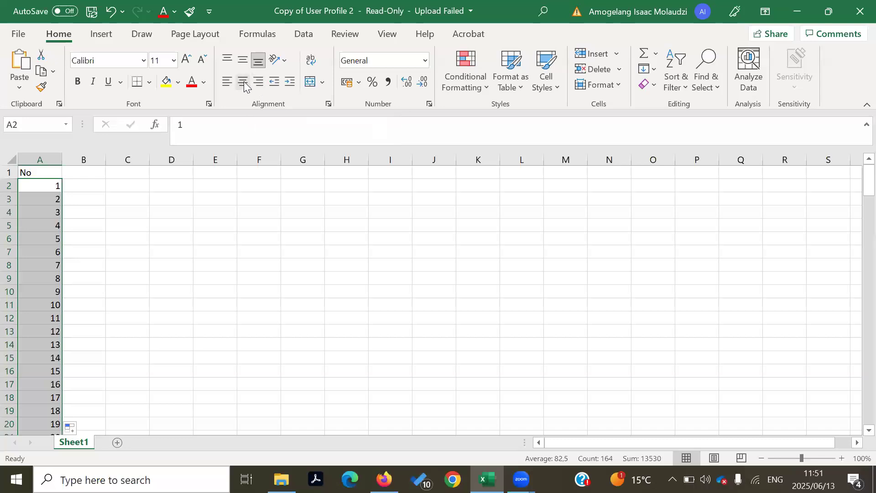
click(244, 82)
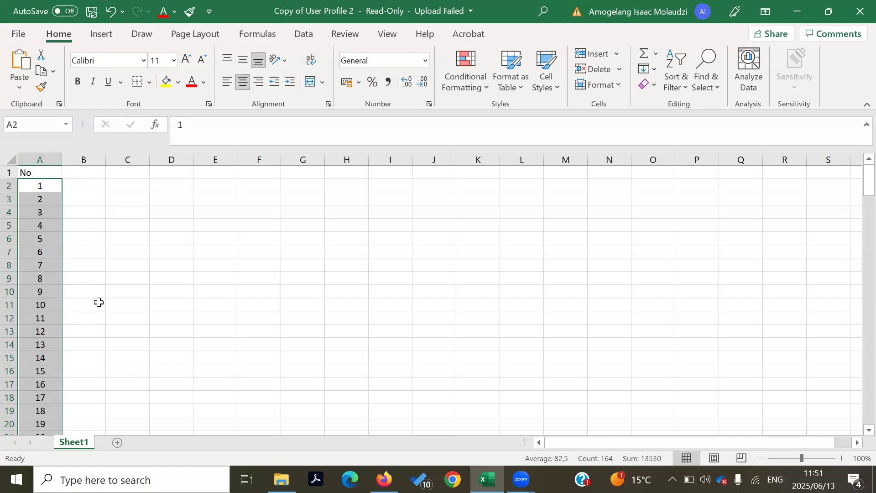
- Enter the column heading Surname in cell B1, replacing the first attempt Users
click(93, 170)
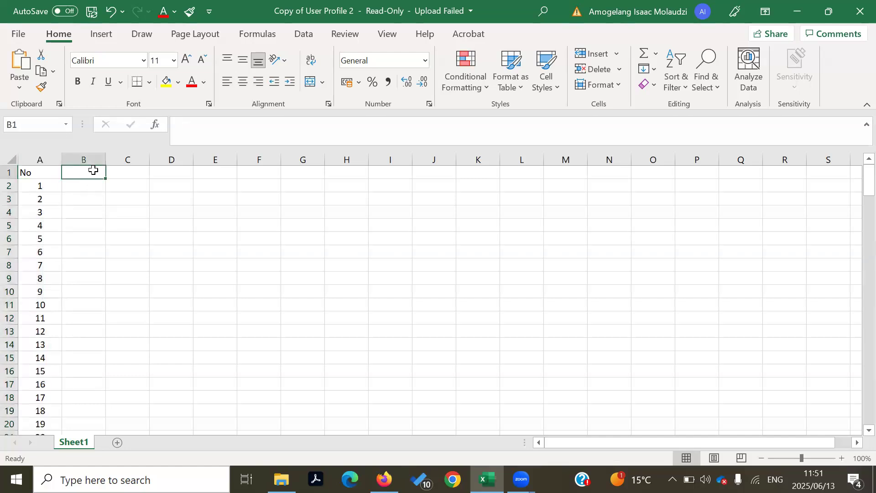
text(Users)
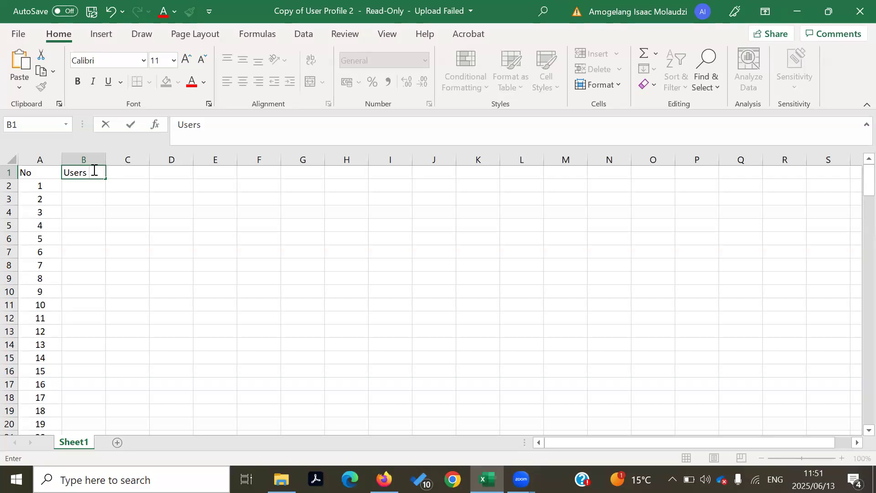
key(BackSpace)
key(BackSpace)
key(BackSpace)
key(BackSpace)
key(BackSpace)
text(Surname)
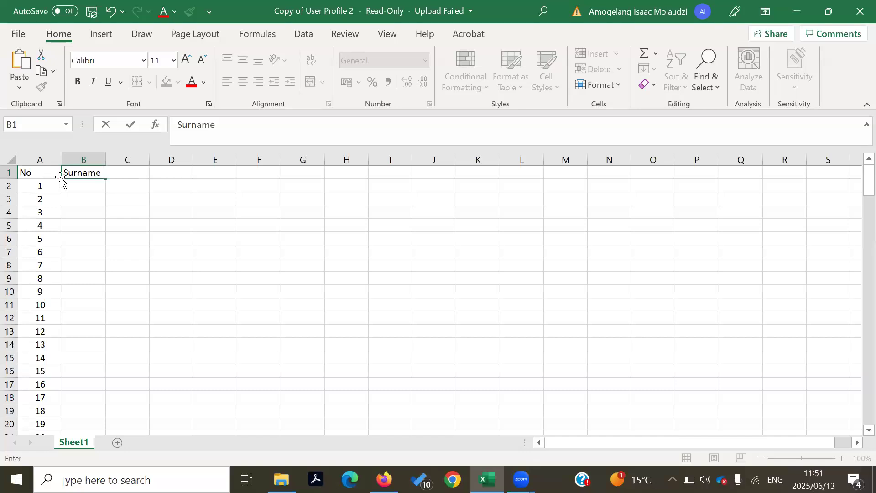
key(Tab)
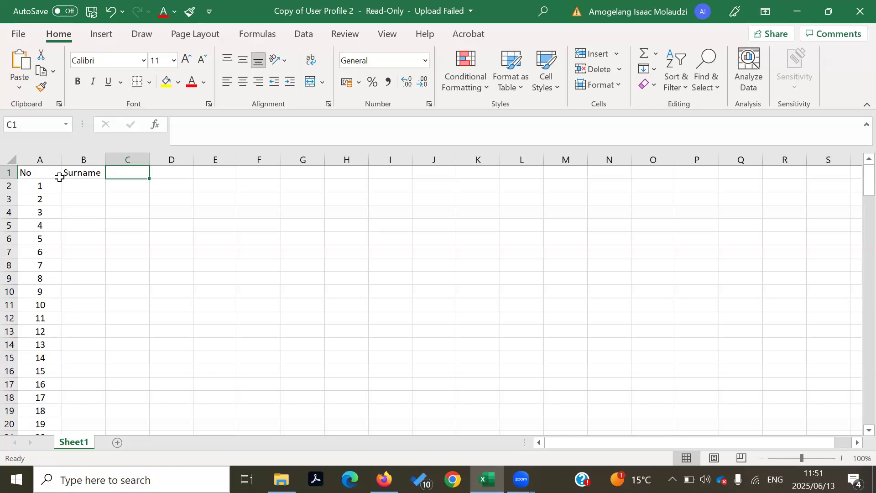
- Move the active cell from C1 across the empty cells of row 1
key(Right)
key(Right)
key(Right)
key(Right)
key(Right)
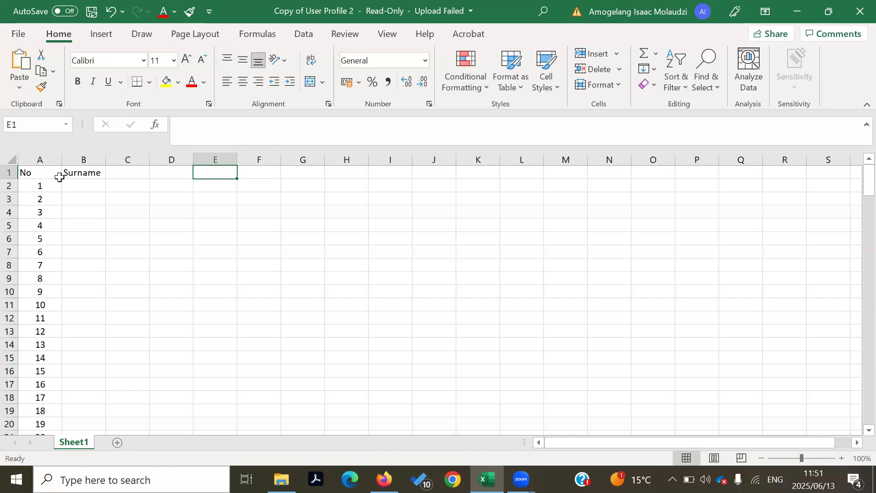
- Move the active cell along row 1 to J1 and down column J to J11
key(Right)
key(Right)
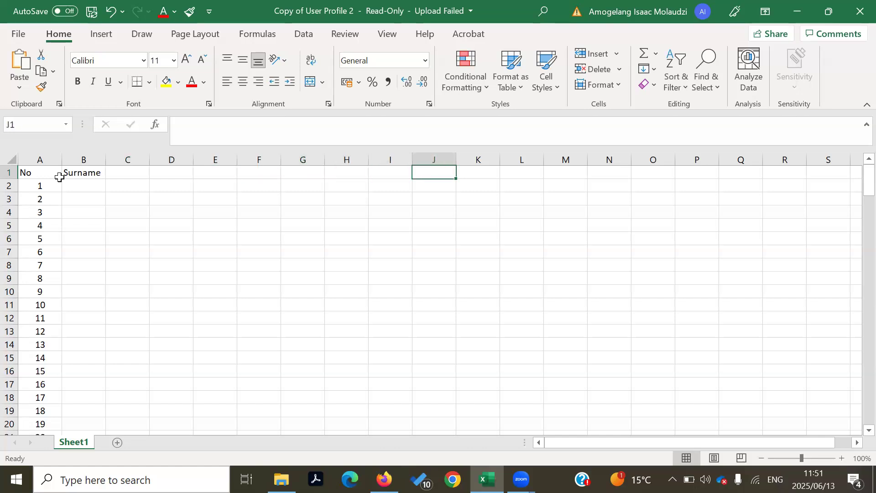
key(Down)
key(Down)
key(Down)
key(Down)
key(Down)
key(Down)
key(Down)
key(Down)
key(Down)
key(Down)
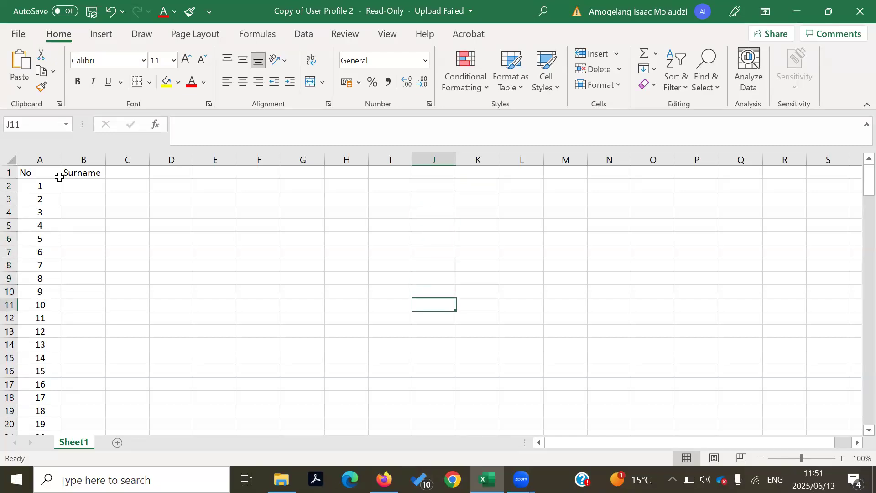
- Open the Surname heading in cell B1 for editing, close it, and move between B1 and B2
click(73, 172)
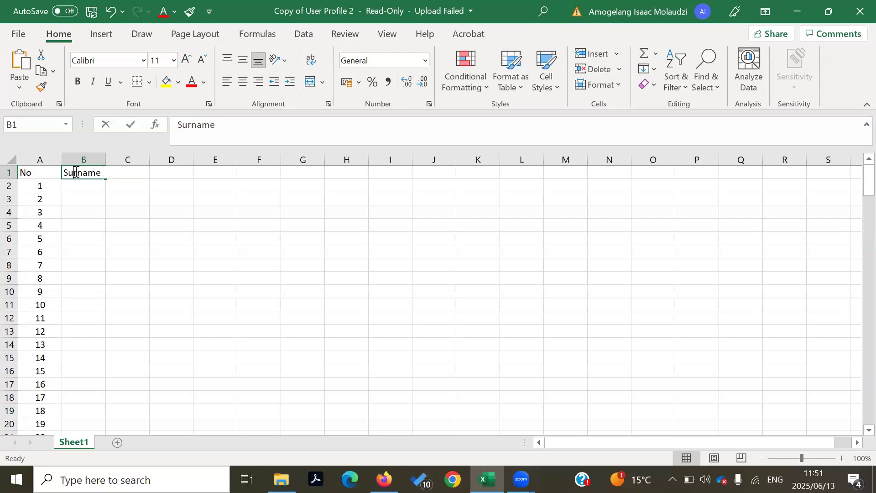
double_click(75, 172)
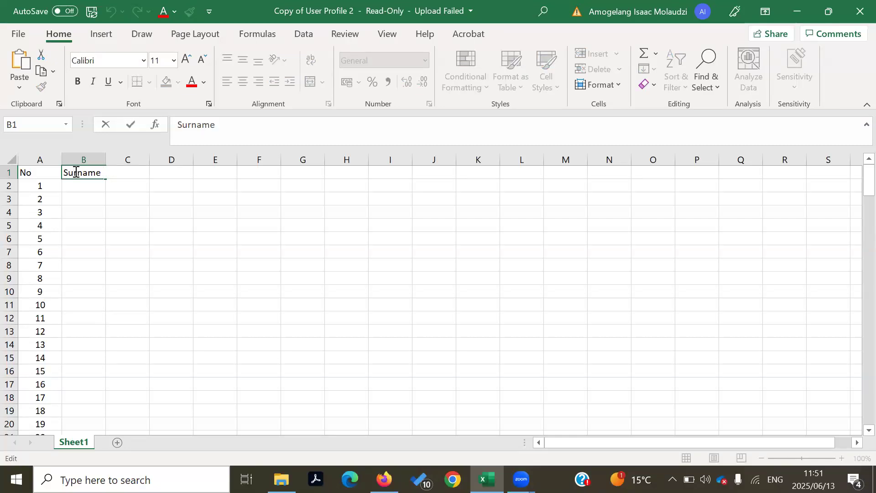
key(Return)
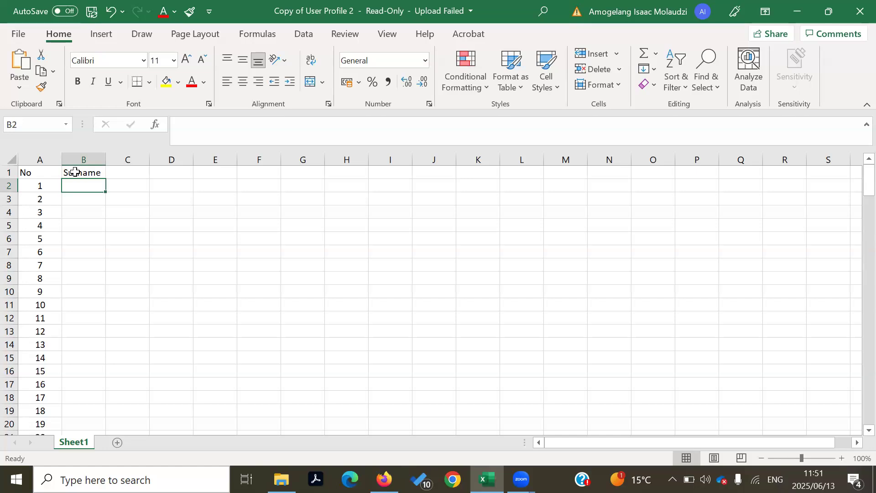
click(87, 171)
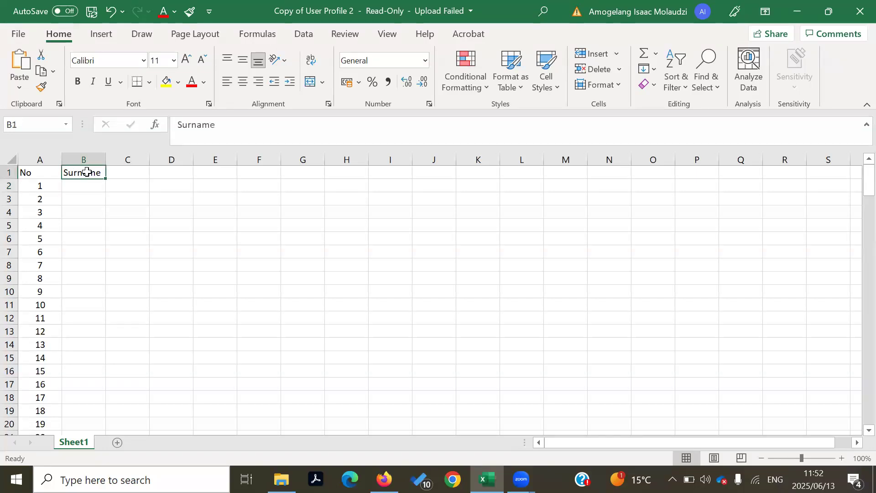
key(Down)
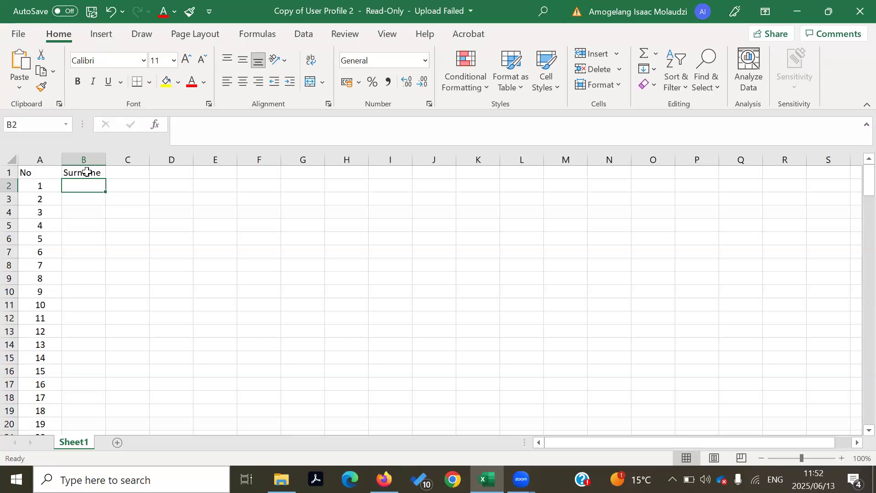
click(87, 172)
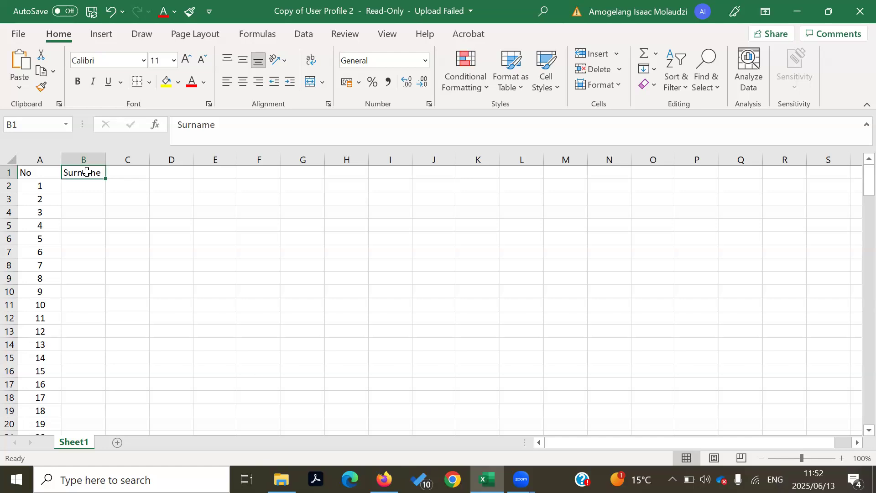
- Enter the column headings Names in cell C1 and ID Number in cell D1
key(Right)
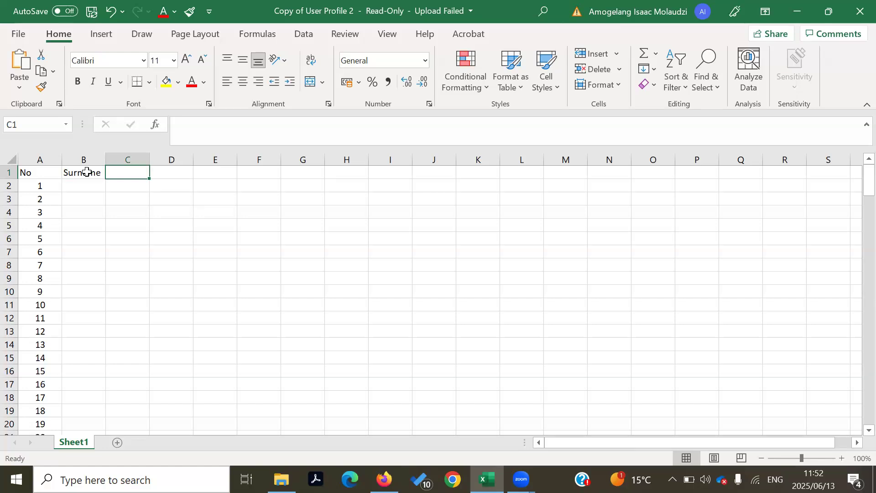
text(Names)
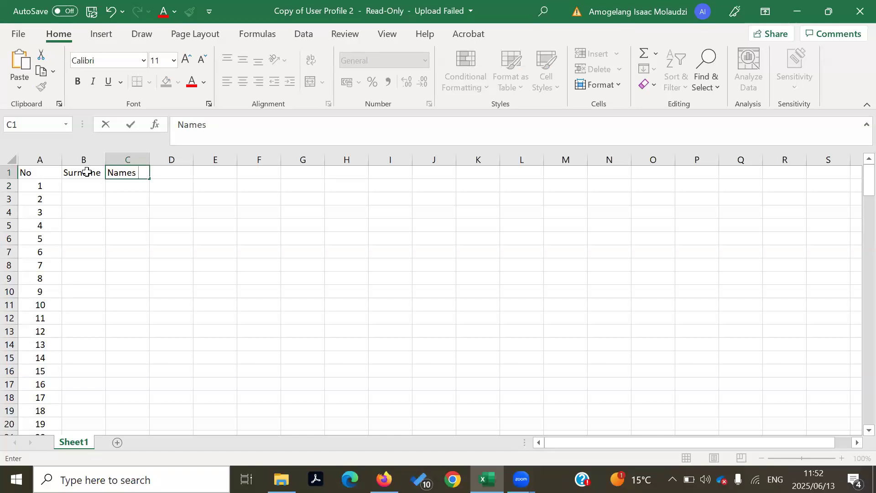
click(161, 170)
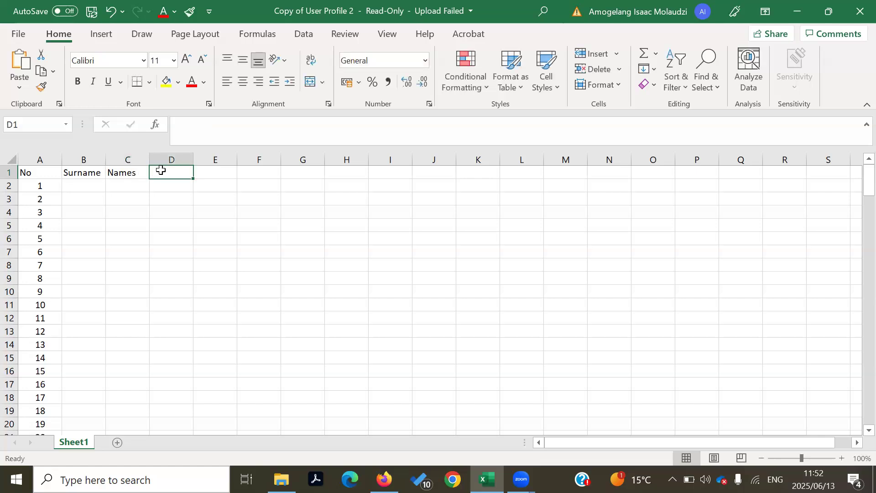
text(Id)
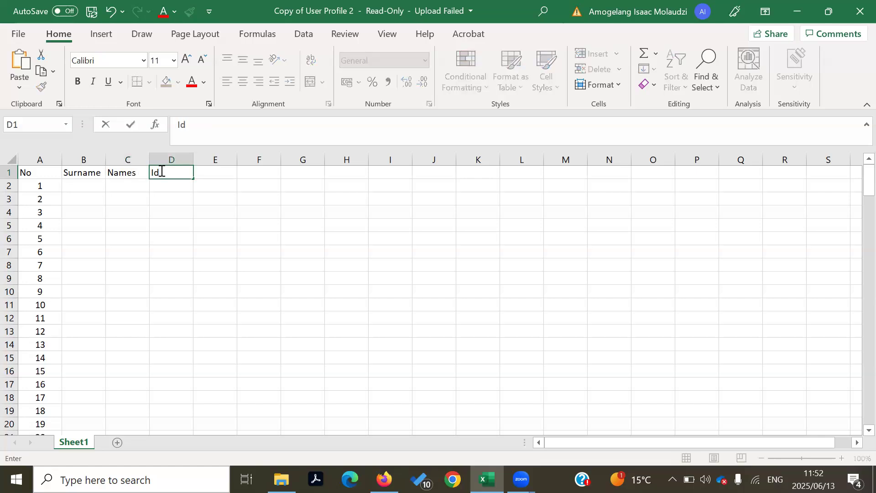
key(BackSpace)
text(D Number)
key(Tab)
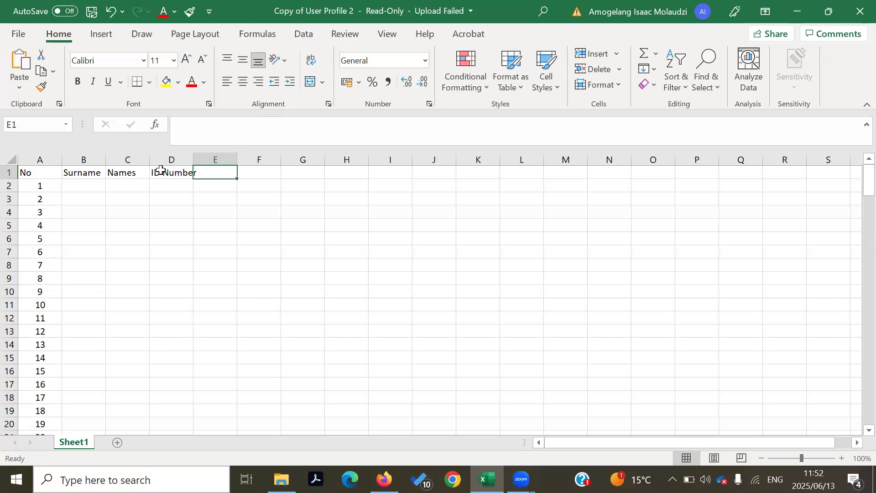
- Enter the column headings Cell Number in cell E1 and Residentail Details in cell F1
text(Cell)
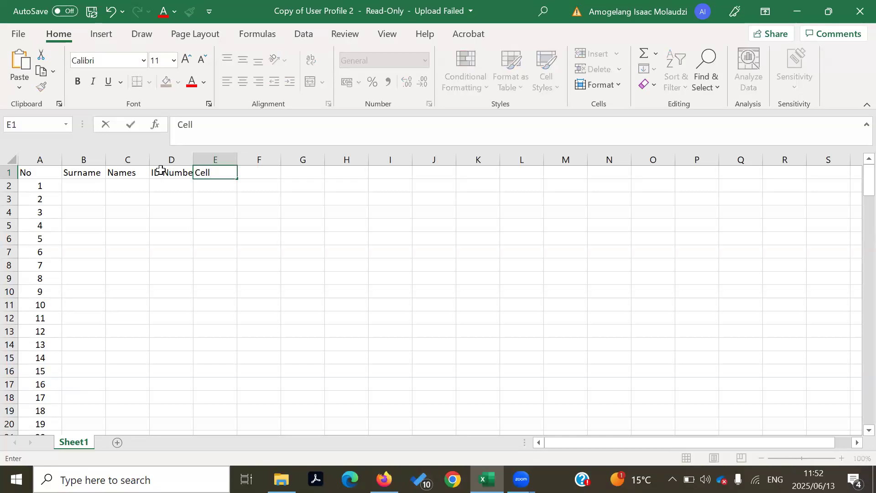
text( N)
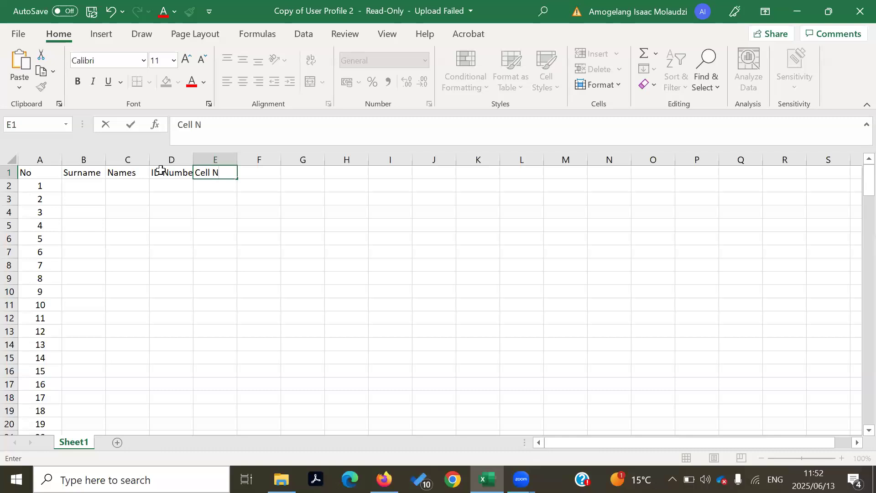
text(umbert)
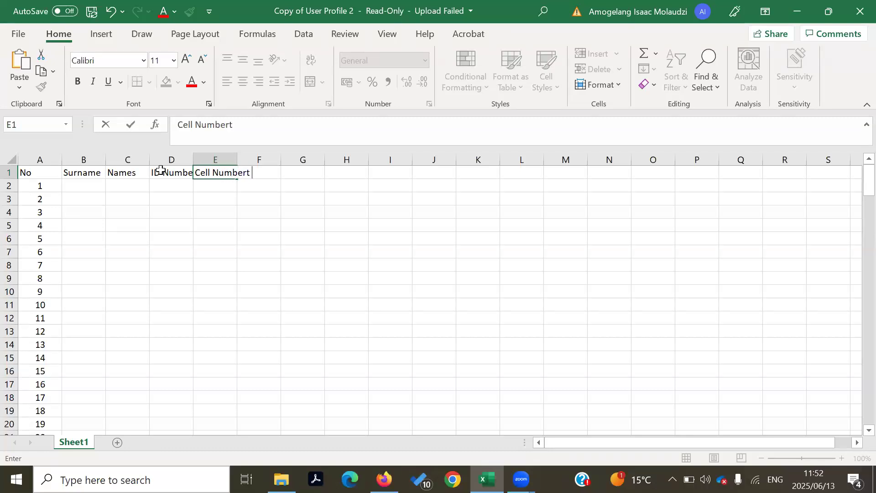
key(BackSpace)
key(Tab)
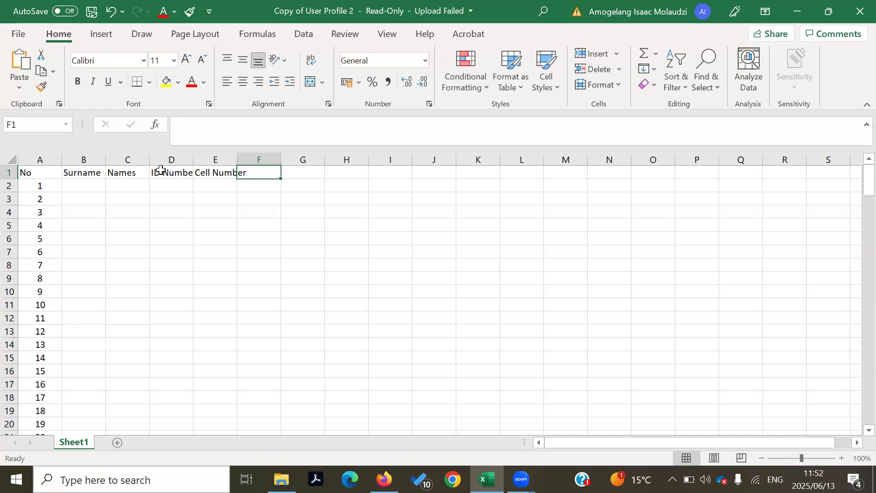
text(R)
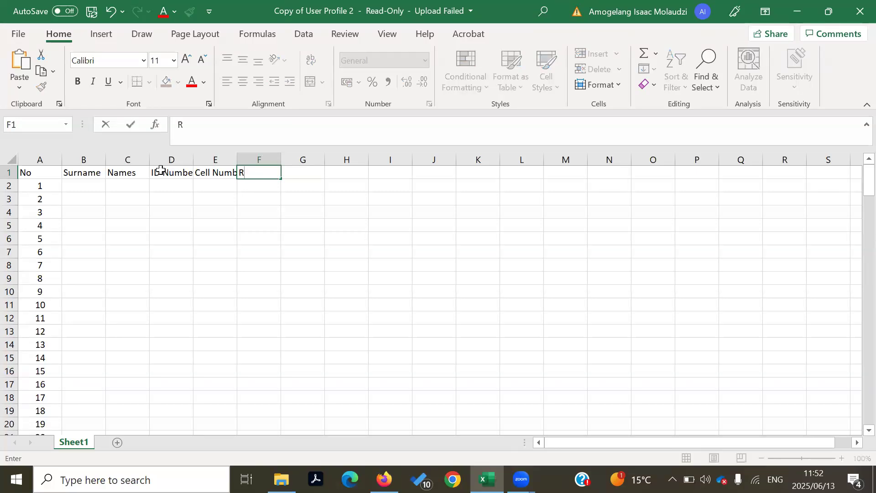
text(esidentail Details)
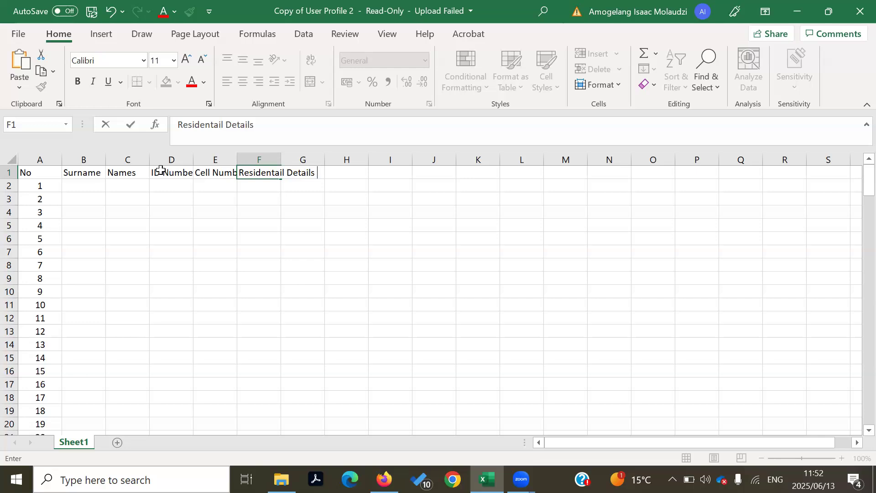
key(Tab)
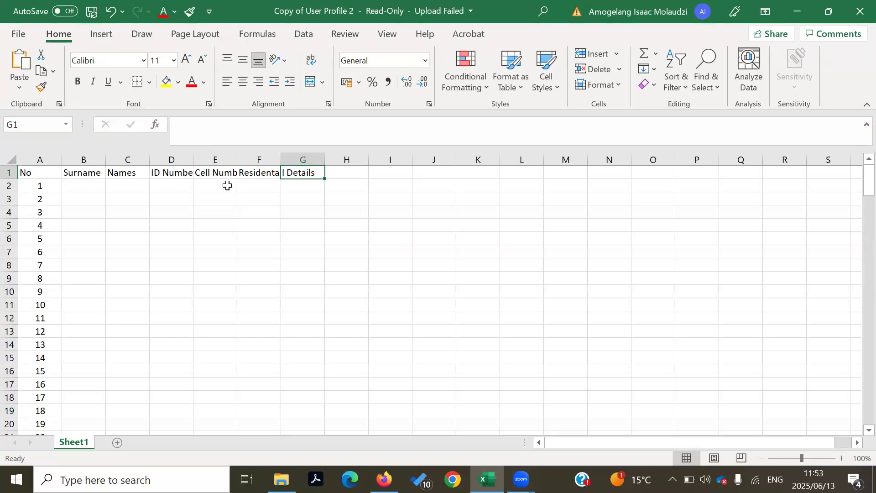
click(335, 223)
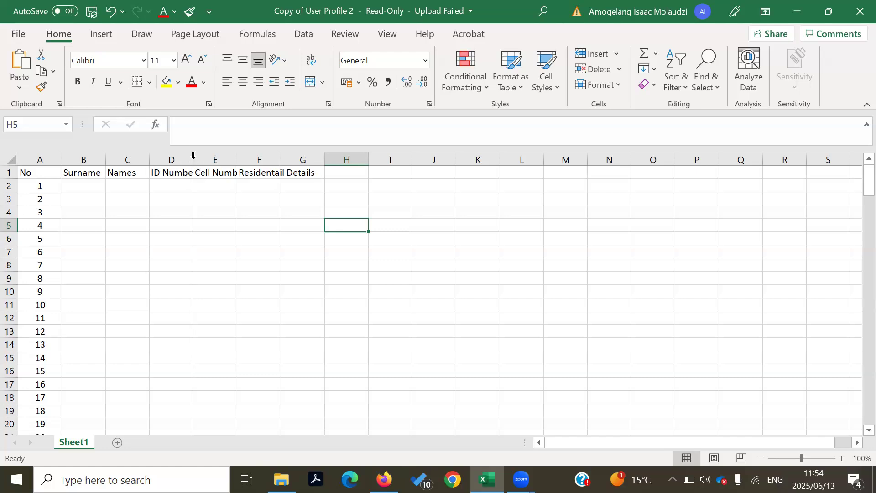
- Autofit columns D, E and F to their headings, and widen column E beyond the Cell Number text
double_click(193, 158)
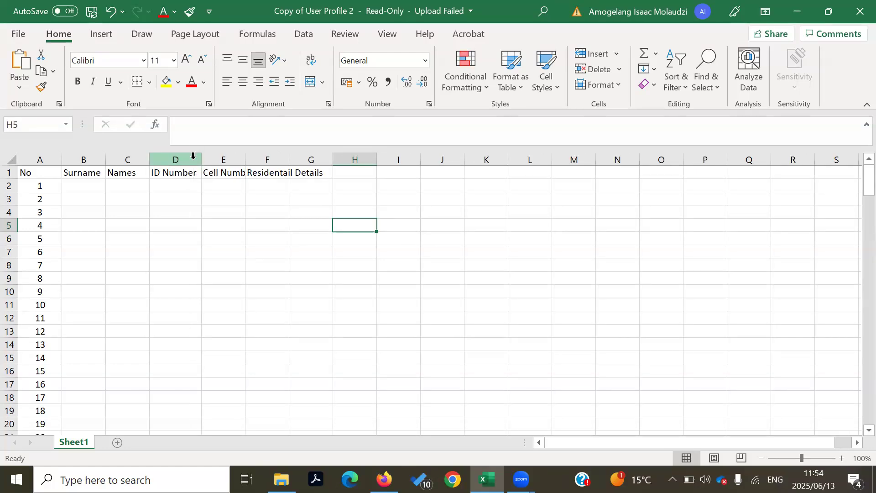
drag(245, 155, 245, 155)
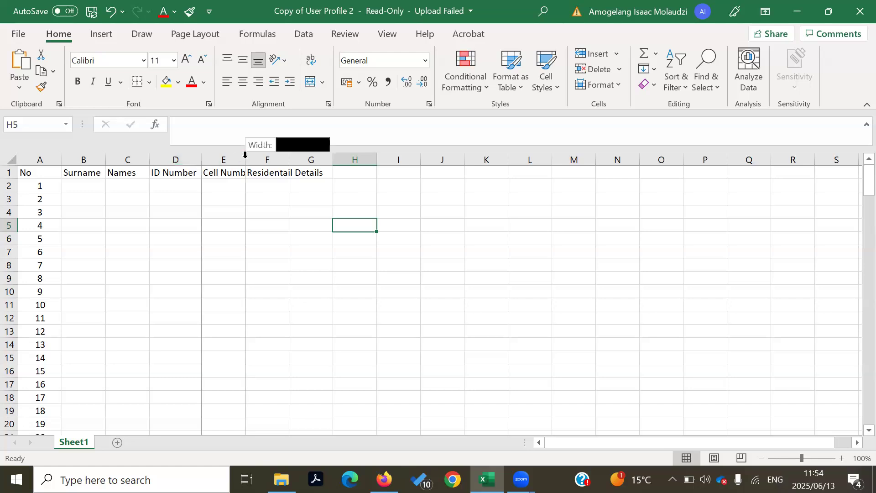
double_click(246, 155)
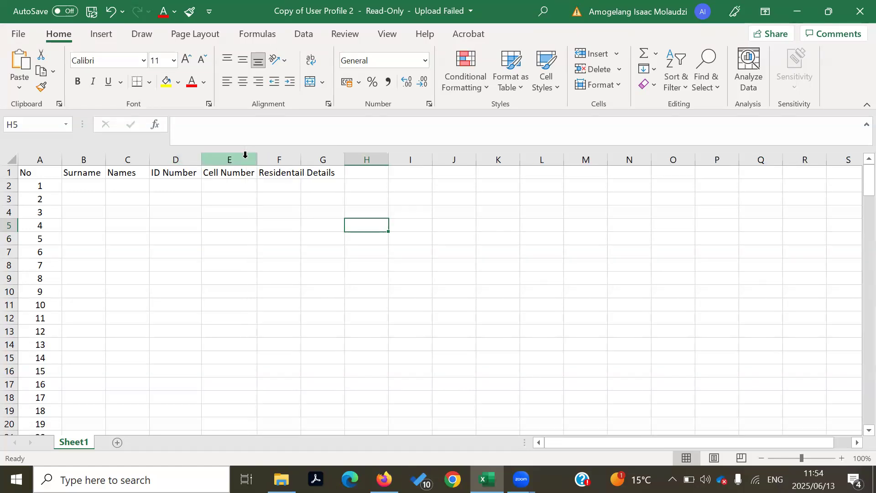
double_click(300, 158)
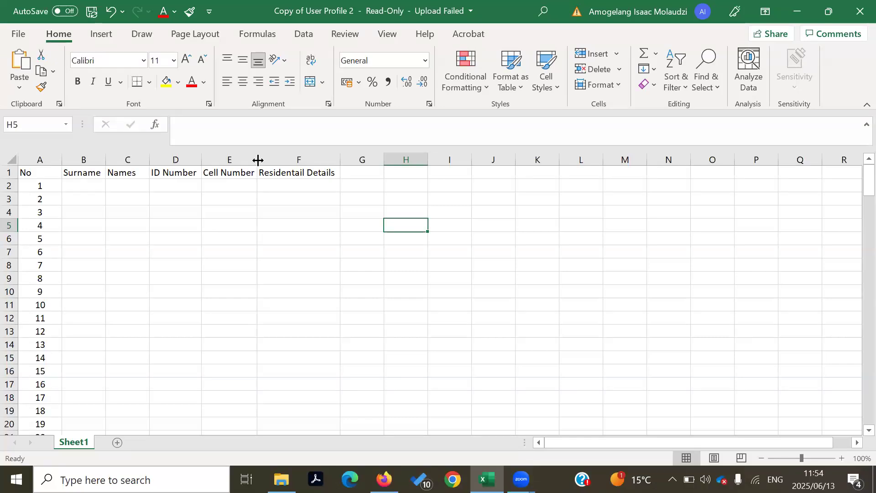
drag(258, 159, 282, 158)
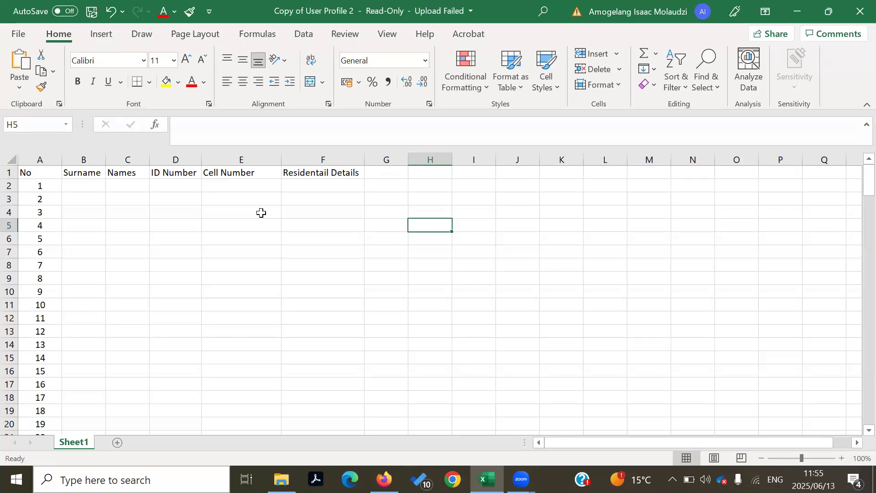
- Insert a blank row above the heading row
click(10, 172)
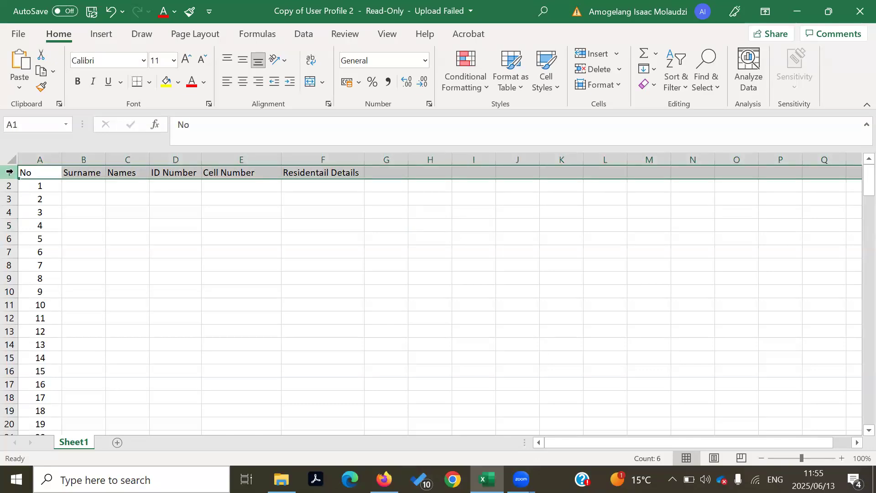
right_click(9, 173)
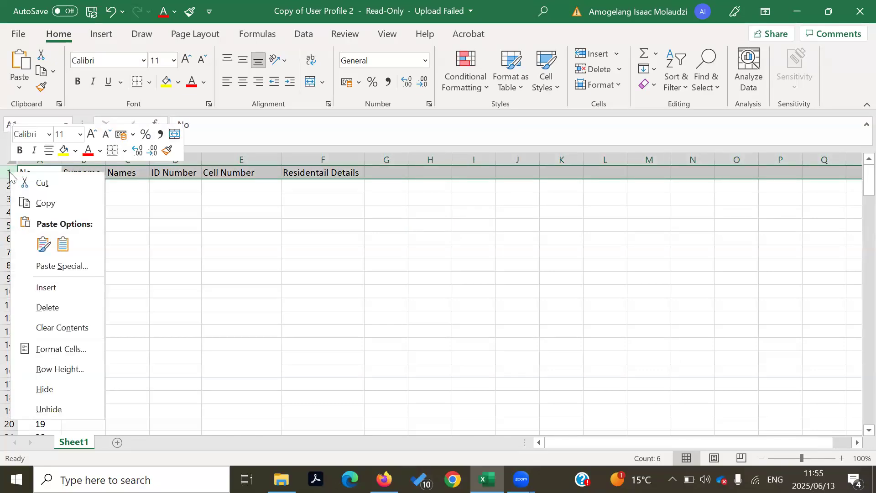
click(53, 288)
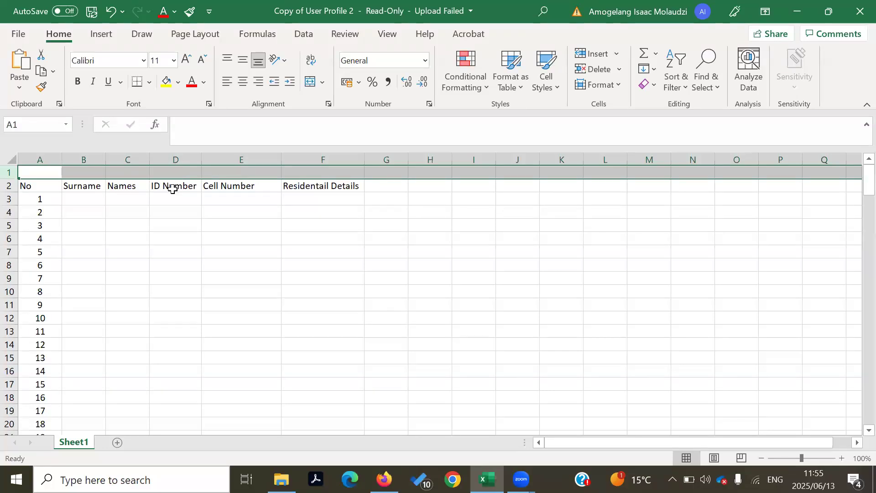
click(391, 275)
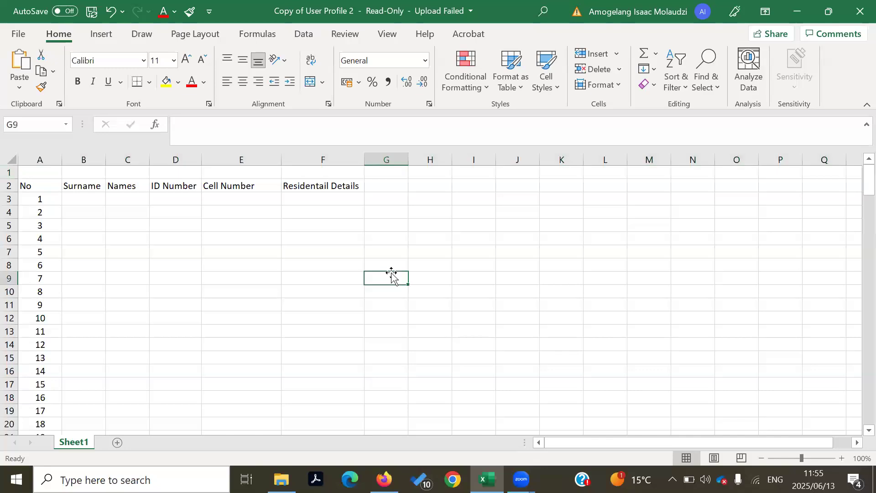
- Enter the table title 2025 User profile in cell A1, with a capital U in User
click(51, 170)
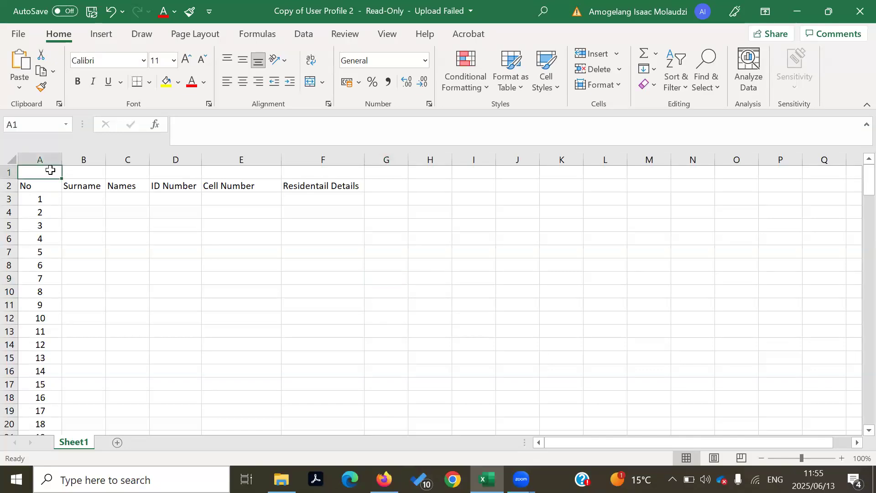
text(2025 )
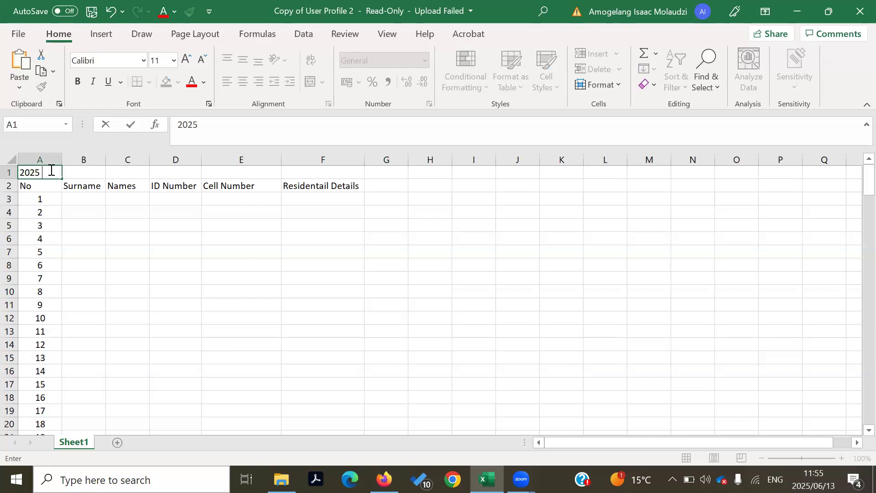
text(user profil e)
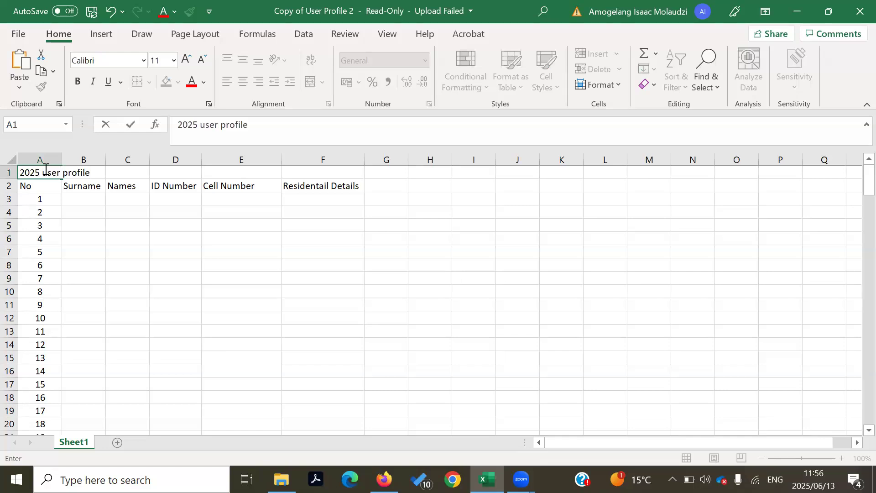
click(46, 170)
key(BackSpace)
text(U)
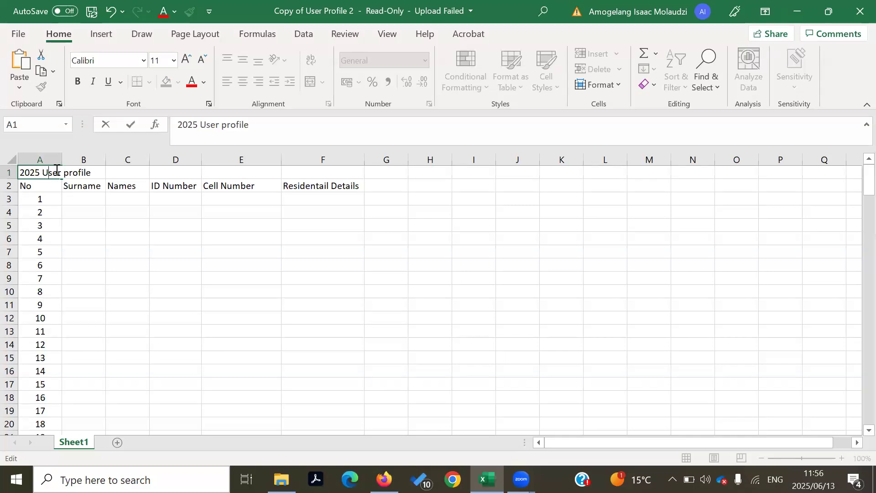
click(153, 244)
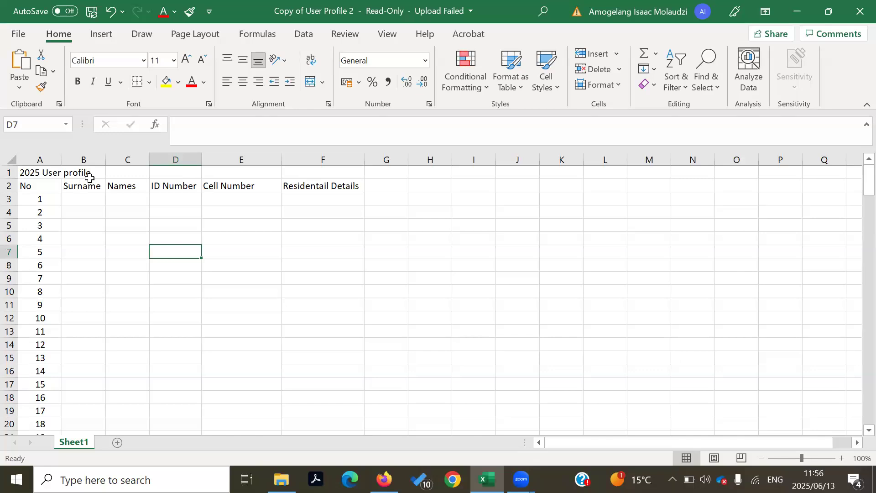
- Narrow column A to suit its row numbers, and merge and center the title across A1:F1
double_click(63, 160)
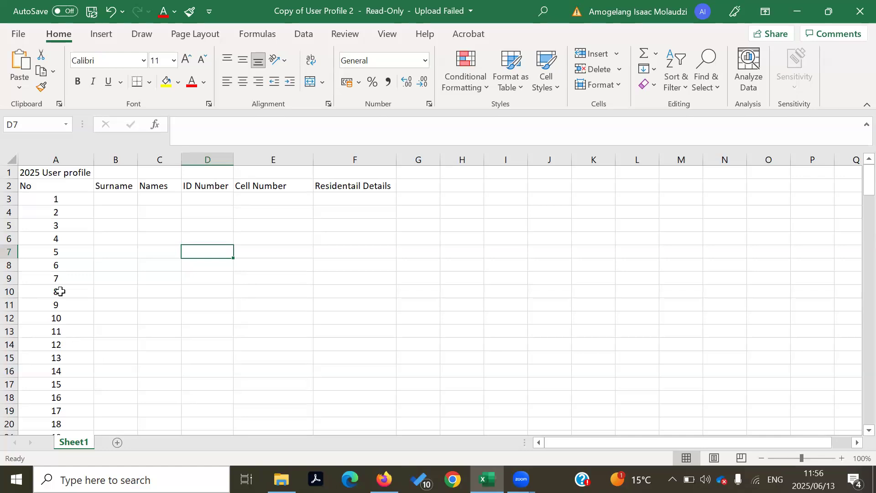
drag(91, 159, 39, 159)
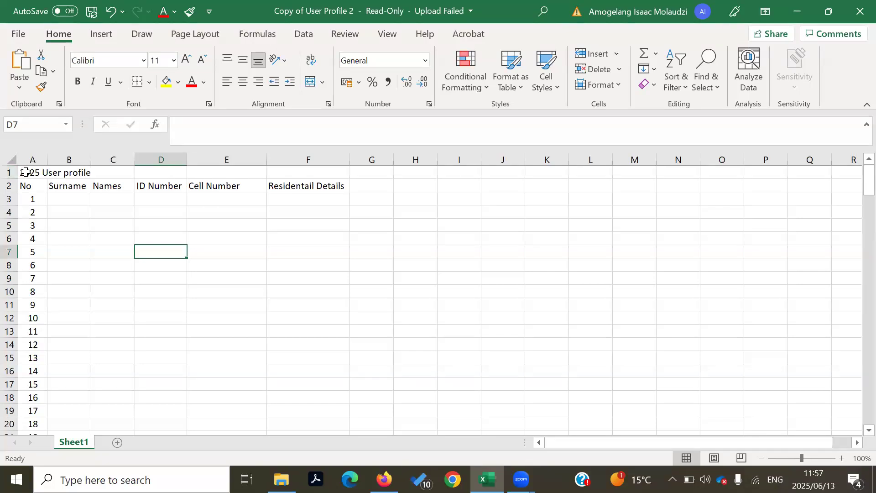
drag(25, 172, 289, 175)
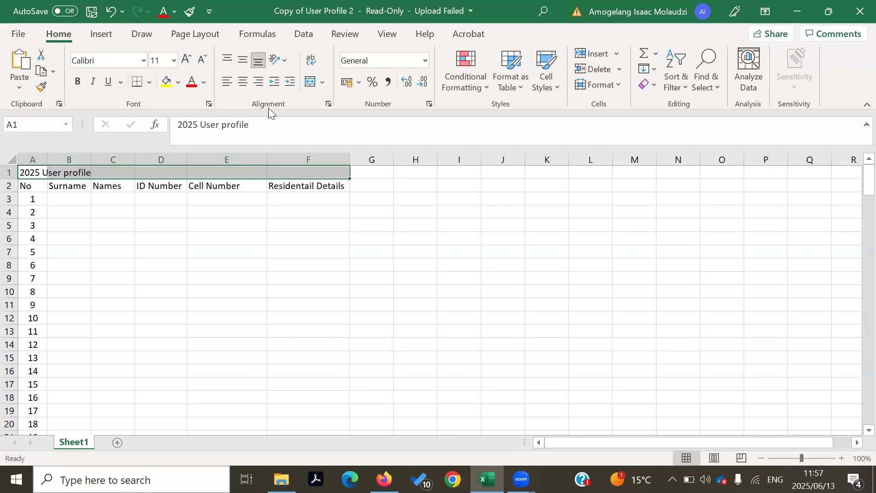
click(323, 82)
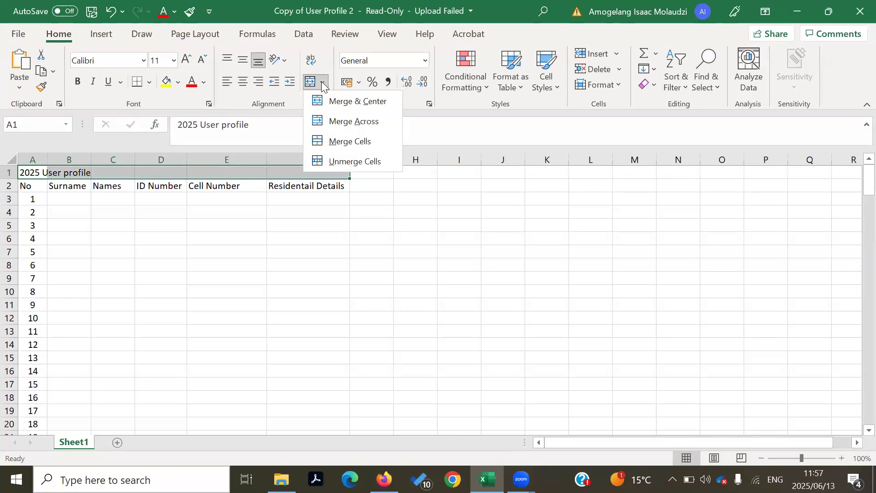
click(342, 102)
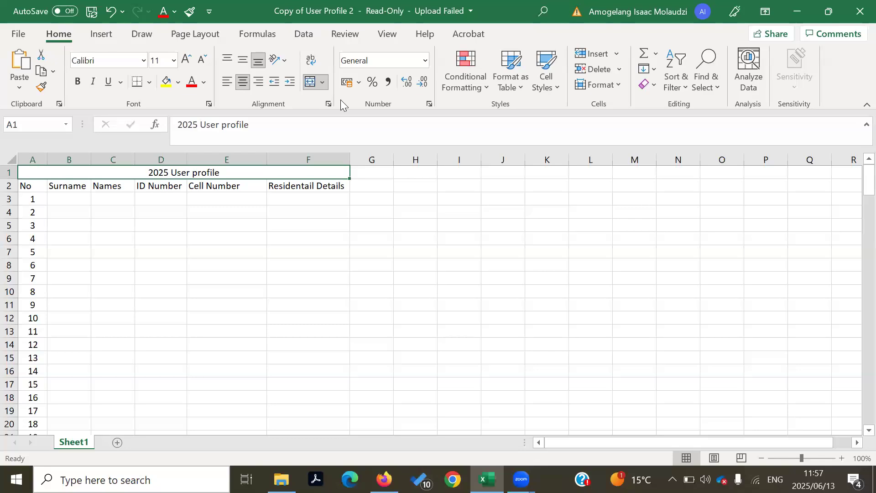
- Add the library's name as a second line within the merged title cell, below 2025 User profile
double_click(237, 174)
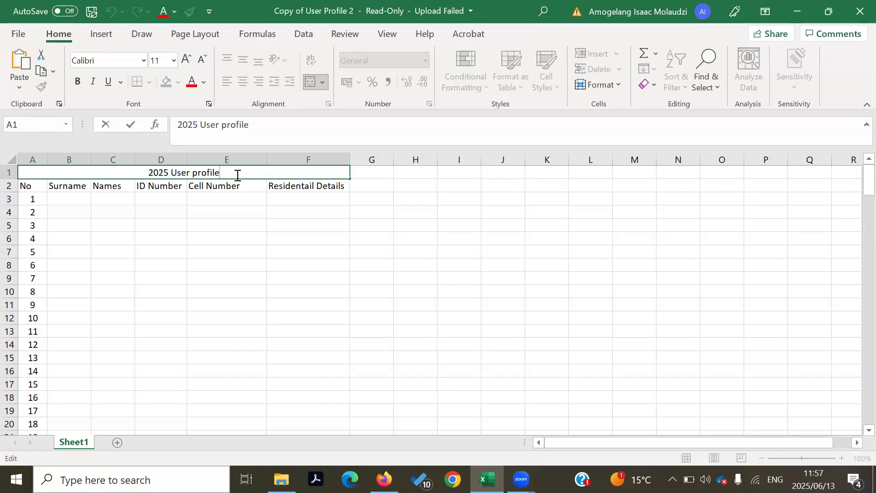
key(Return)
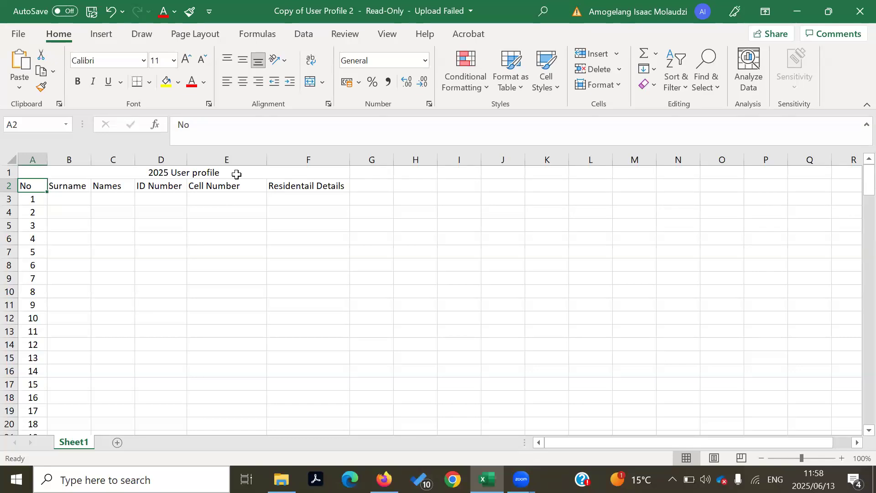
click(236, 174)
double_click(238, 176)
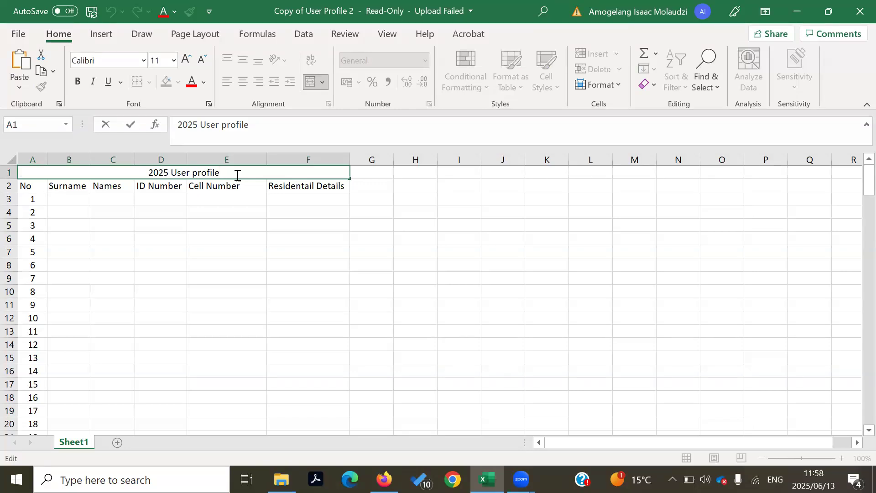
key(alt)
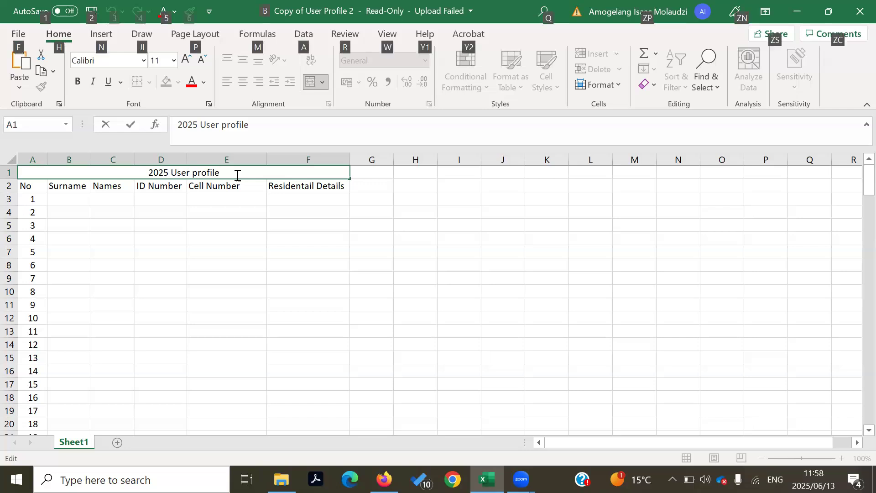
key(alt+Return)
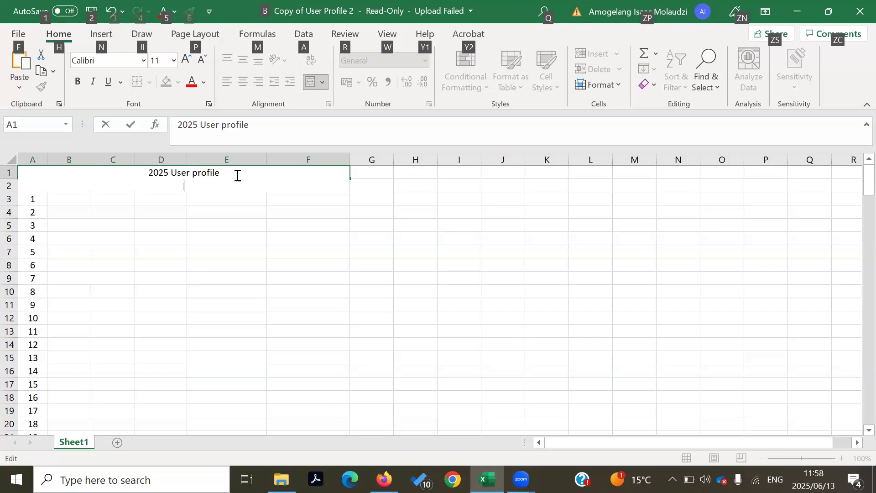
key(alt)
text(Molau)
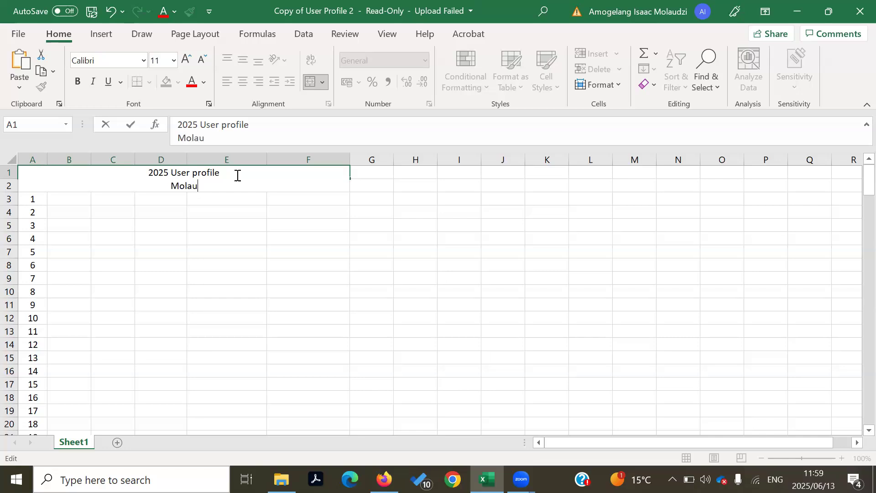
text(dzi Library)
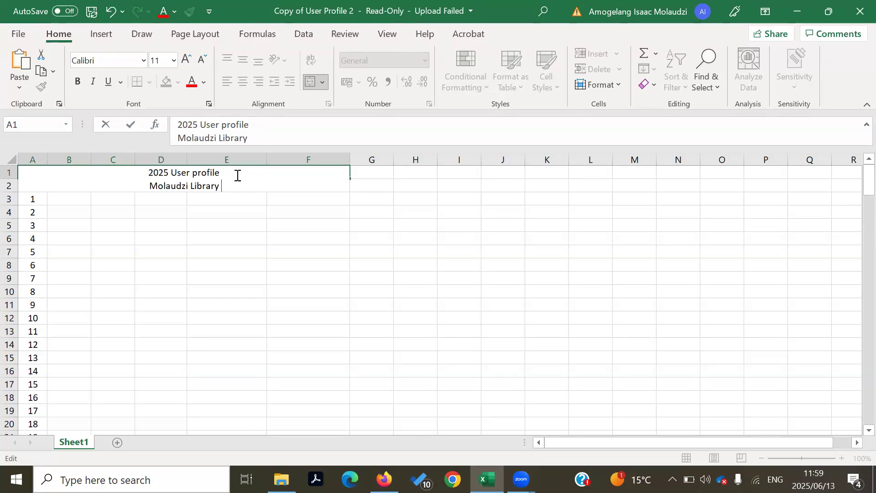
click(215, 240)
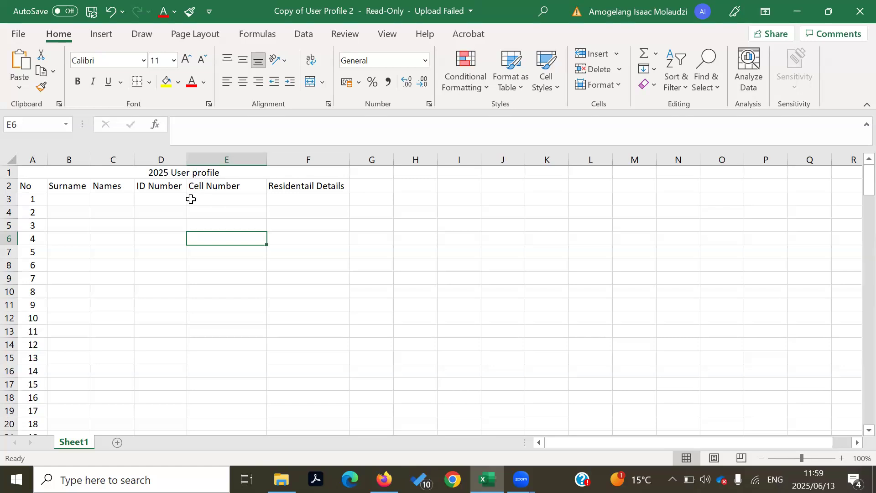
- Increase the height of row 1 to fit both title lines with some extra space
click(197, 174)
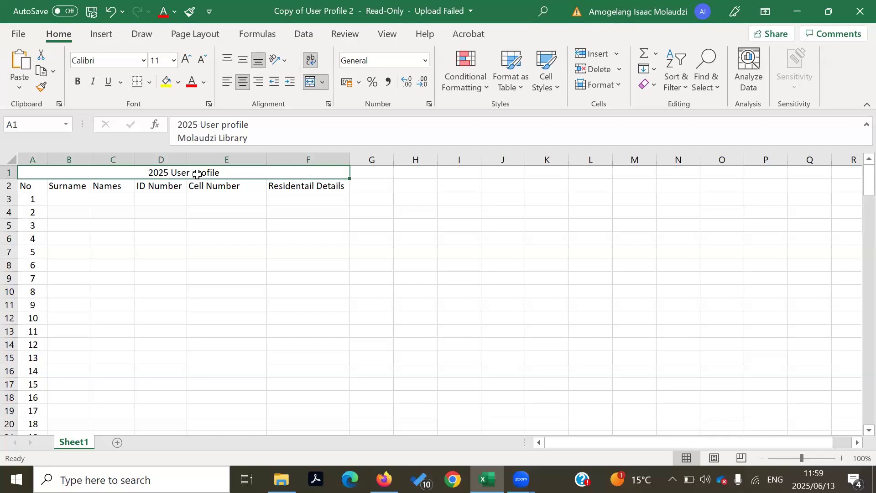
double_click(10, 179)
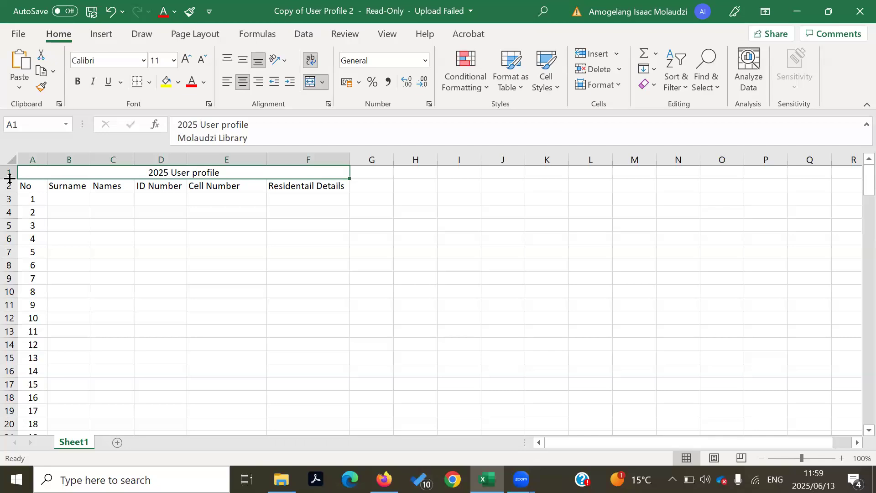
drag(9, 179, 11, 207)
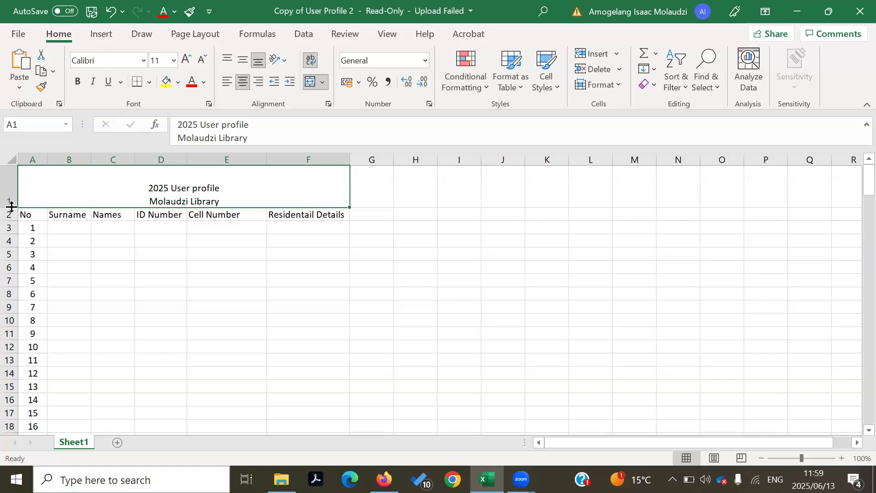
click(235, 308)
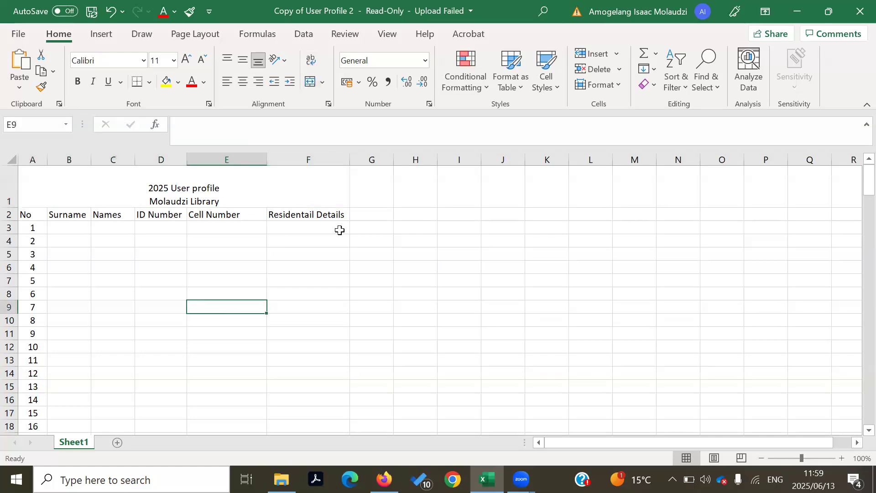
- Try top alignment on the title in row 1, and set its vertical alignment to Middle Align
click(231, 192)
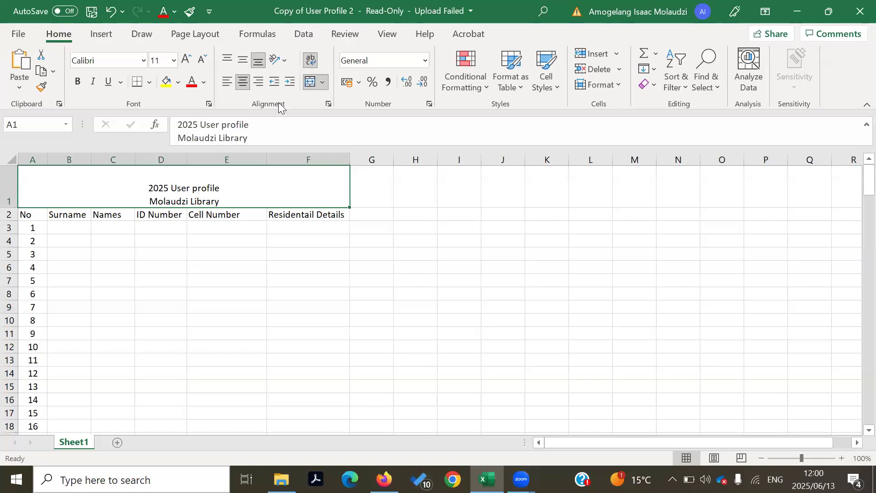
click(240, 61)
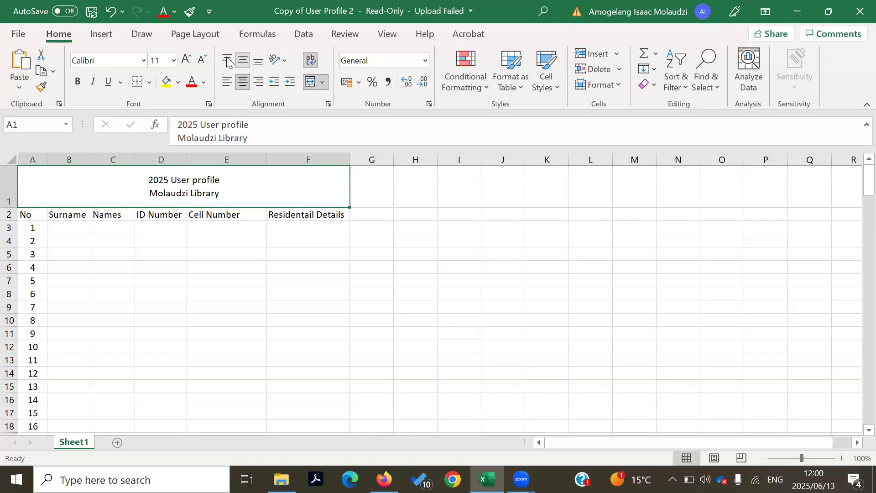
click(227, 56)
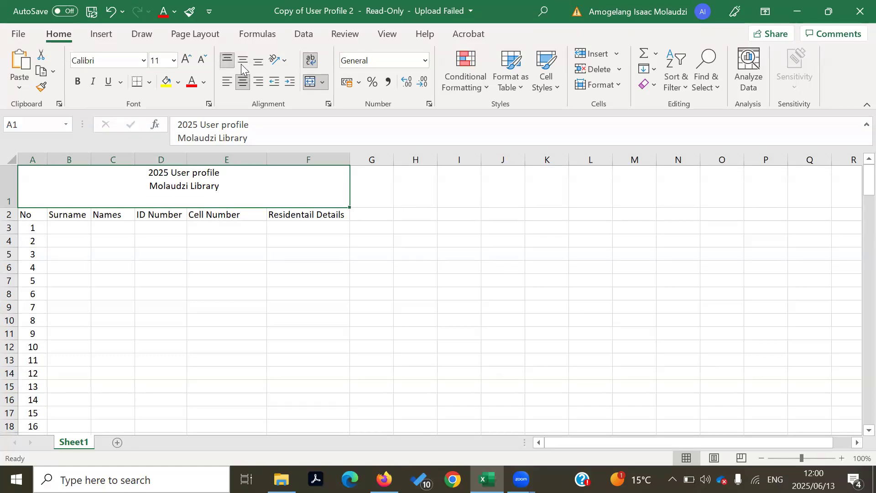
click(243, 63)
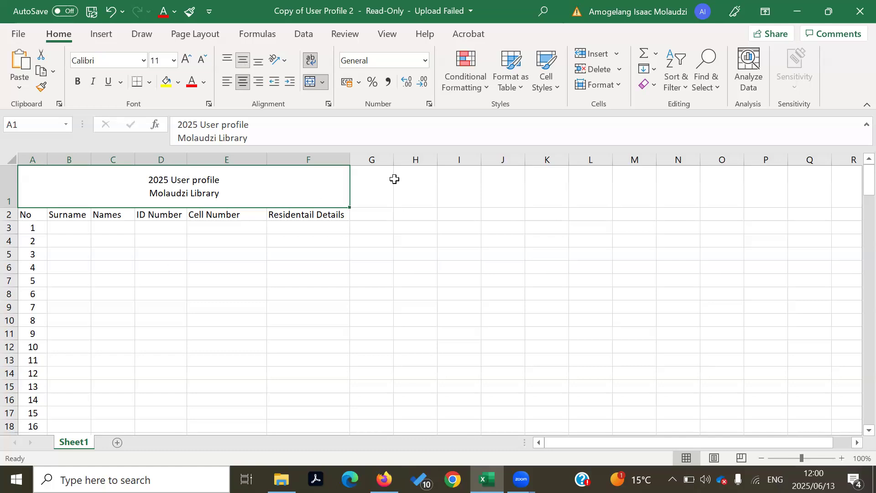
click(452, 281)
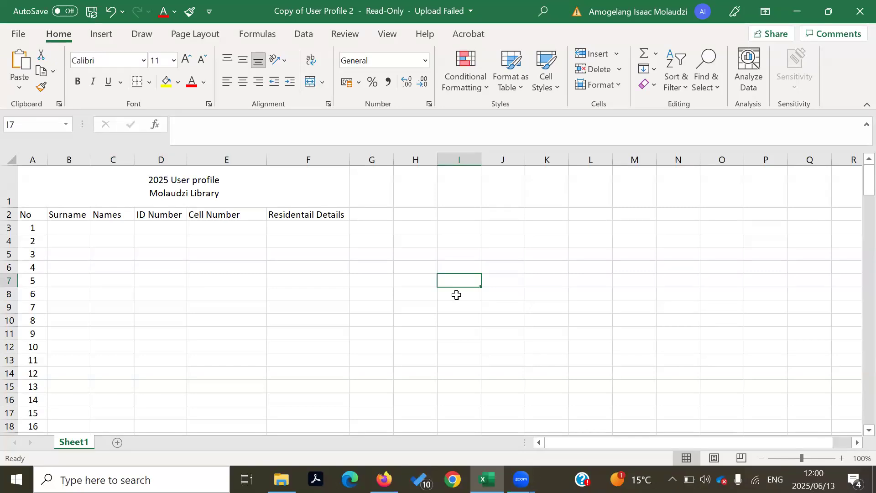
- Apply All Borders to the whole table from the title down to row 166, columns A to F
click(47, 192)
drag(46, 192, 105, 436)
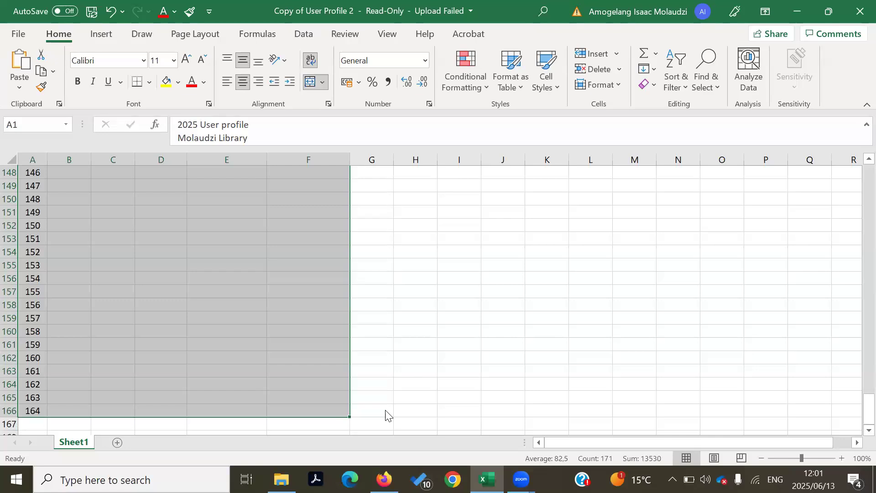
key(ctrl+n)
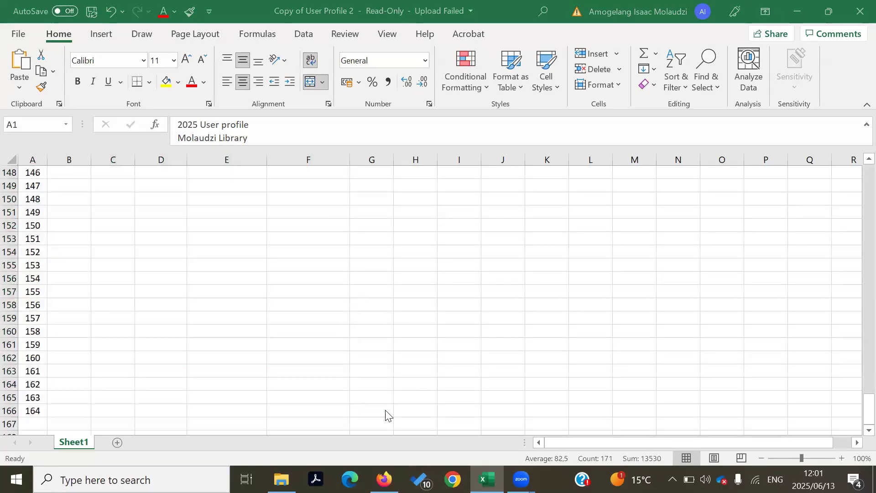
click(593, 339)
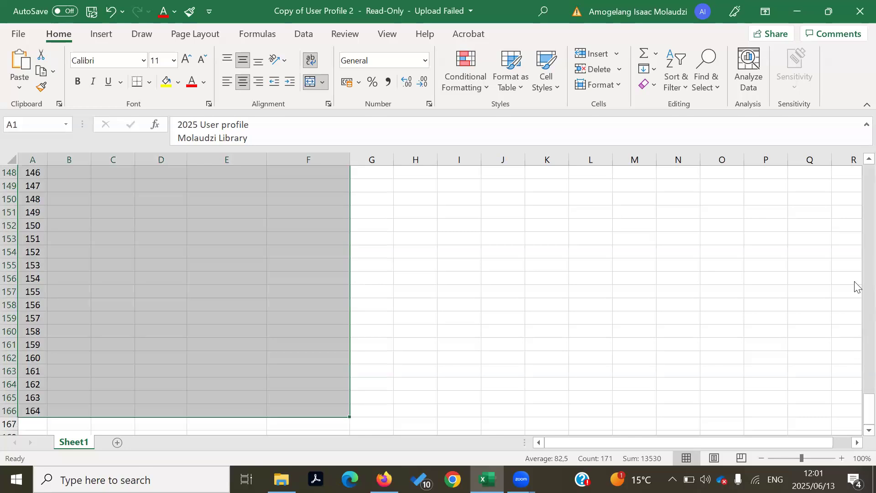
scroll(856, 163, up, 2)
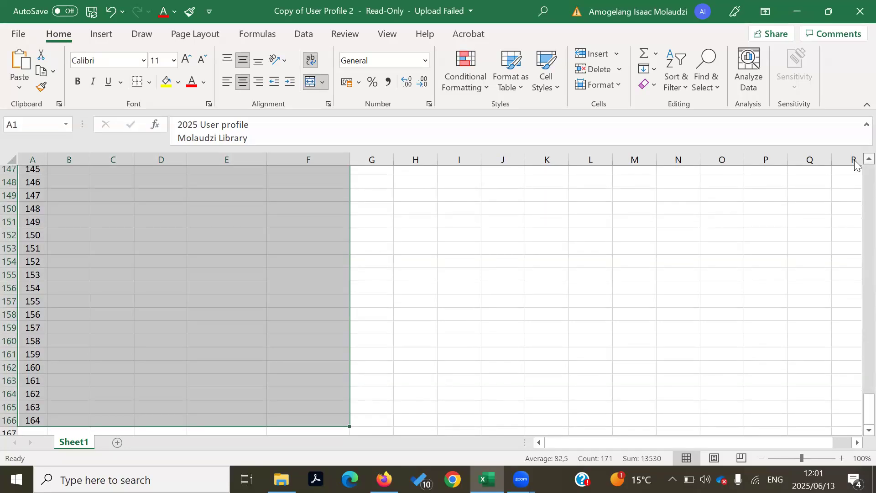
scroll(855, 163, up, 2)
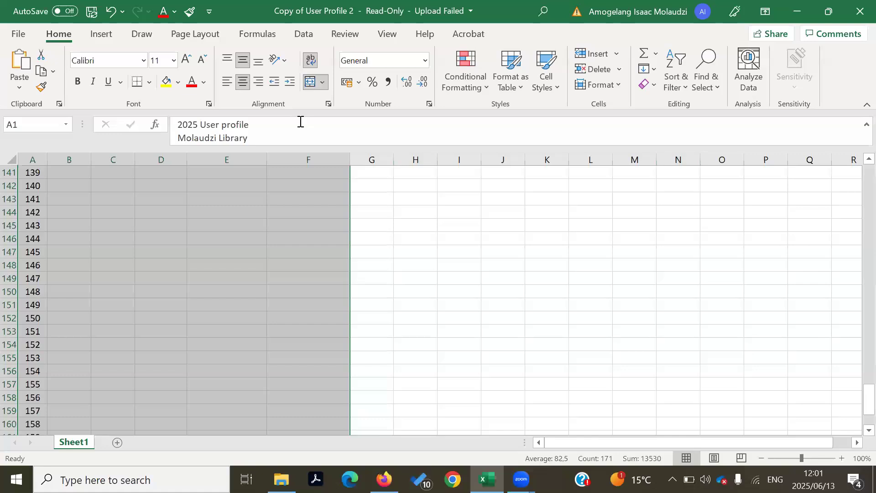
click(151, 84)
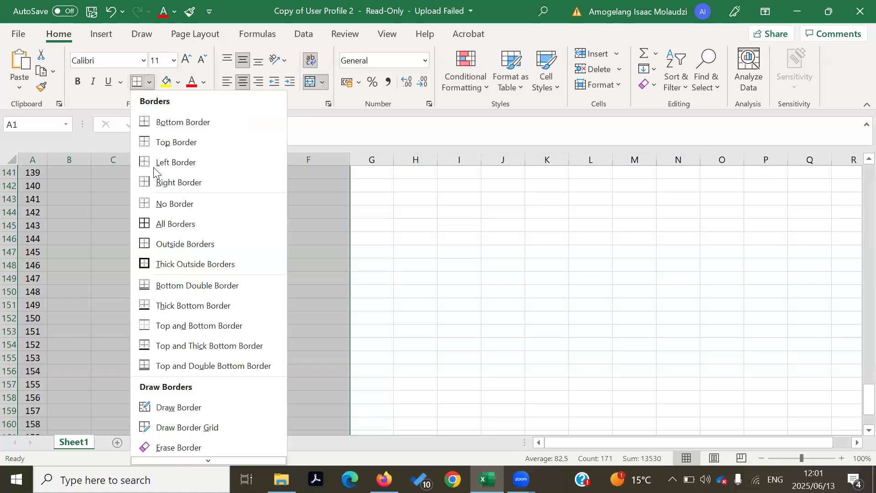
click(161, 223)
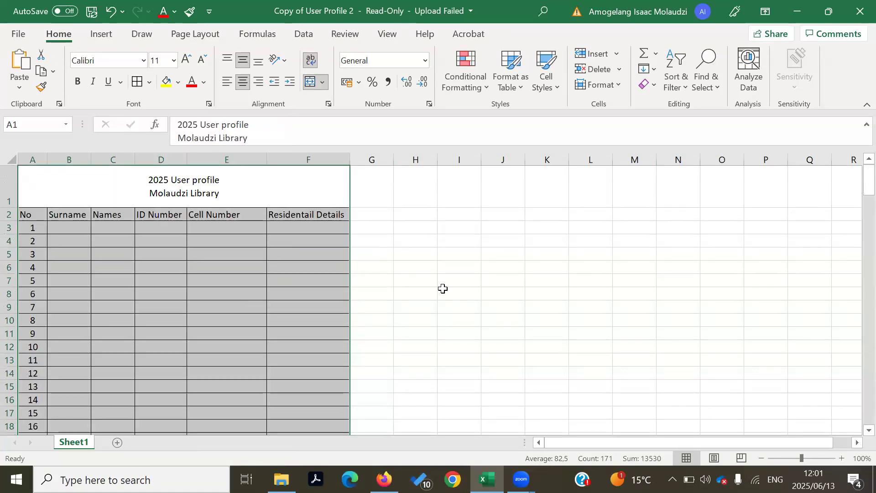
click(442, 291)
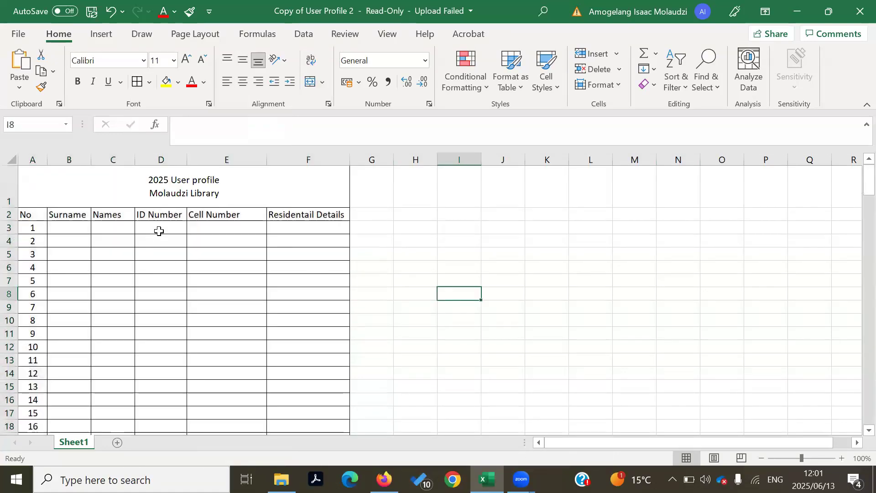
- Enter the sample text dfjgnthn in cell B3, jfrbnrkgm,tp in C3 and "fbrkhmpth," in D3
click(82, 227)
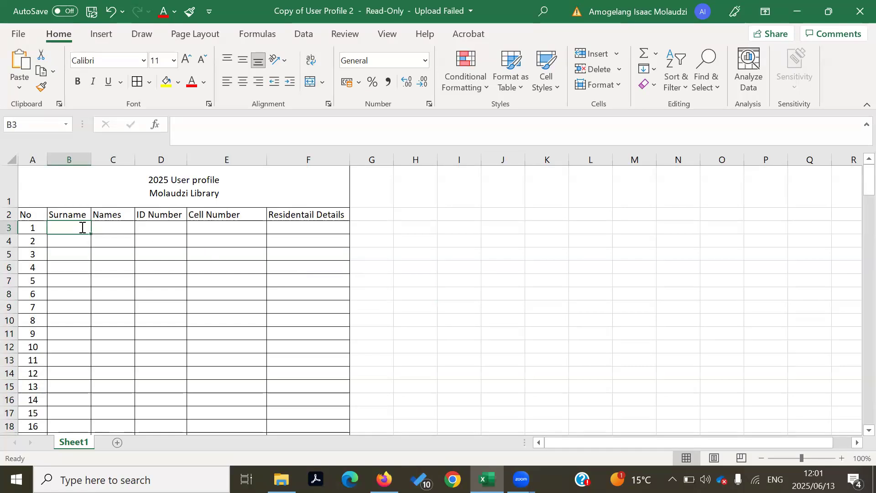
text(dfjgnthn)
key(Tab)
text(jfrbnrkgm,tp)
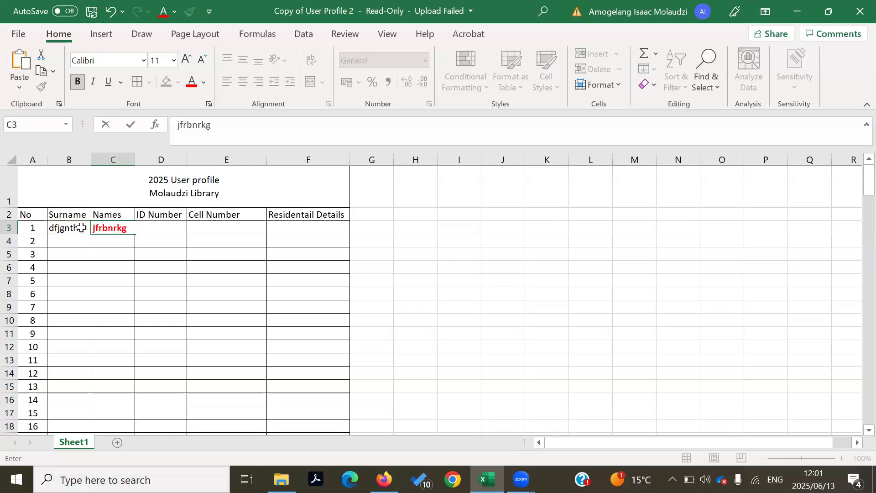
key(Tab)
text(fbrkhmpth,)
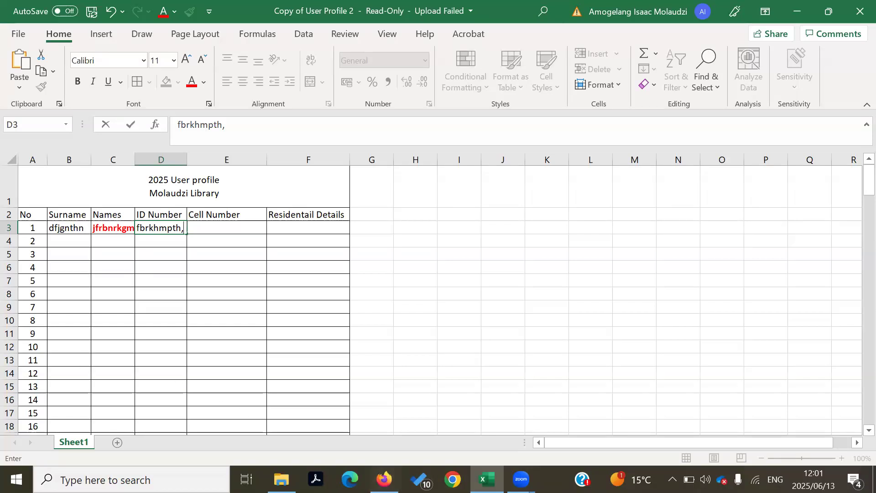
click(384, 479)
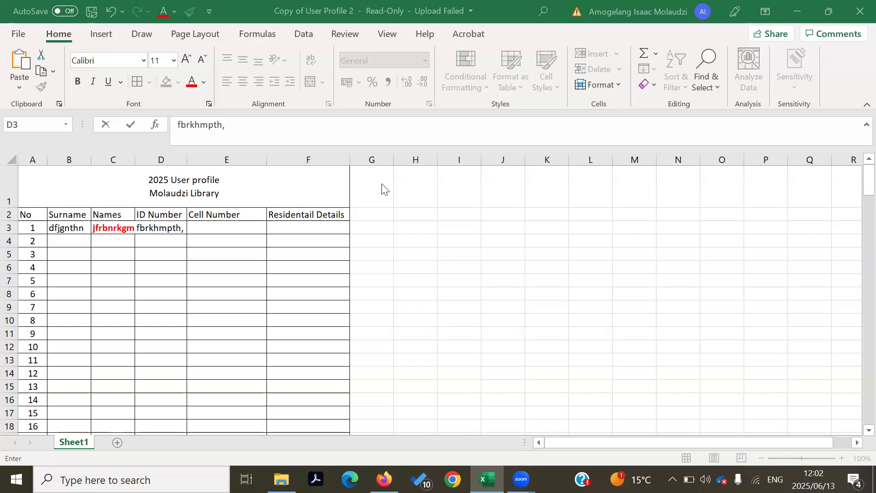
click(386, 227)
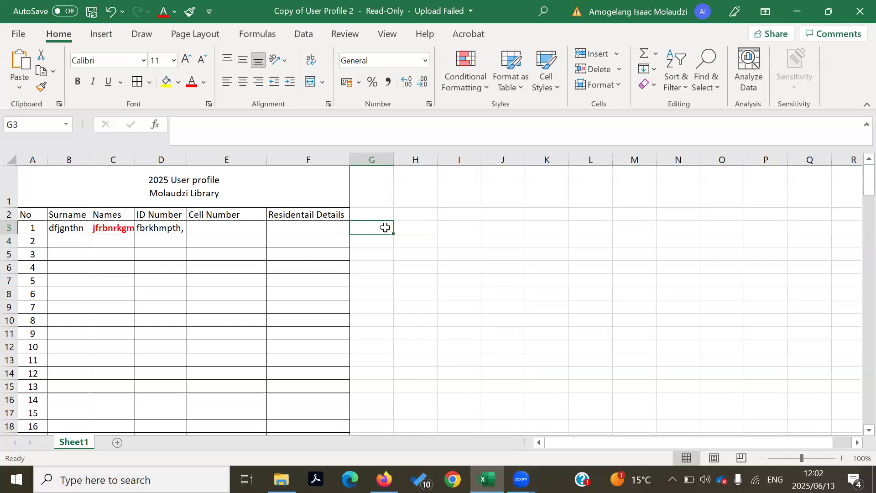
key(ctrl+n)
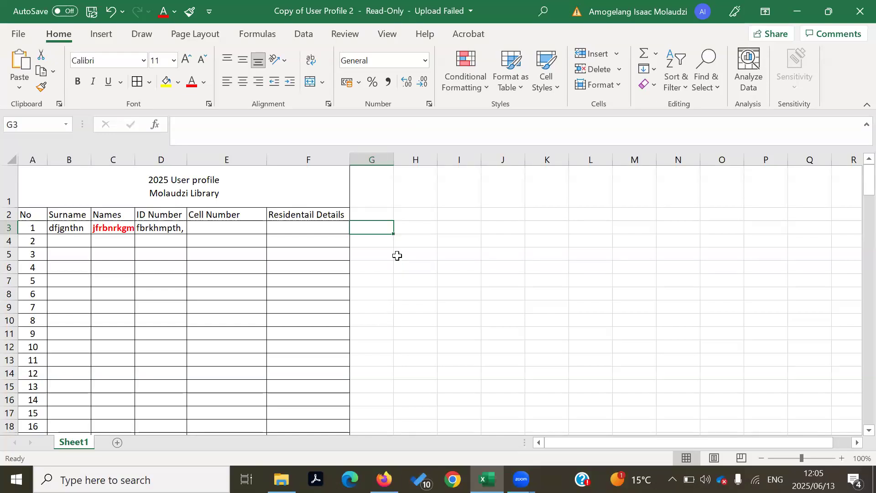
drag(451, 229, 455, 263)
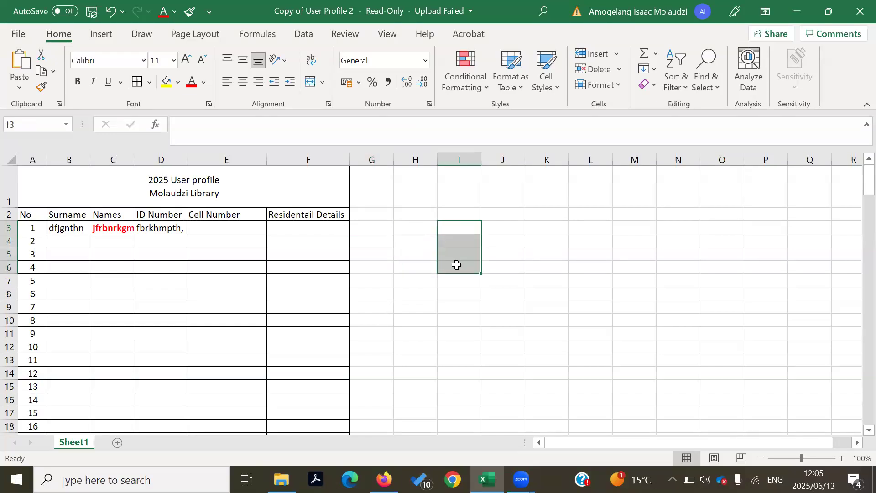